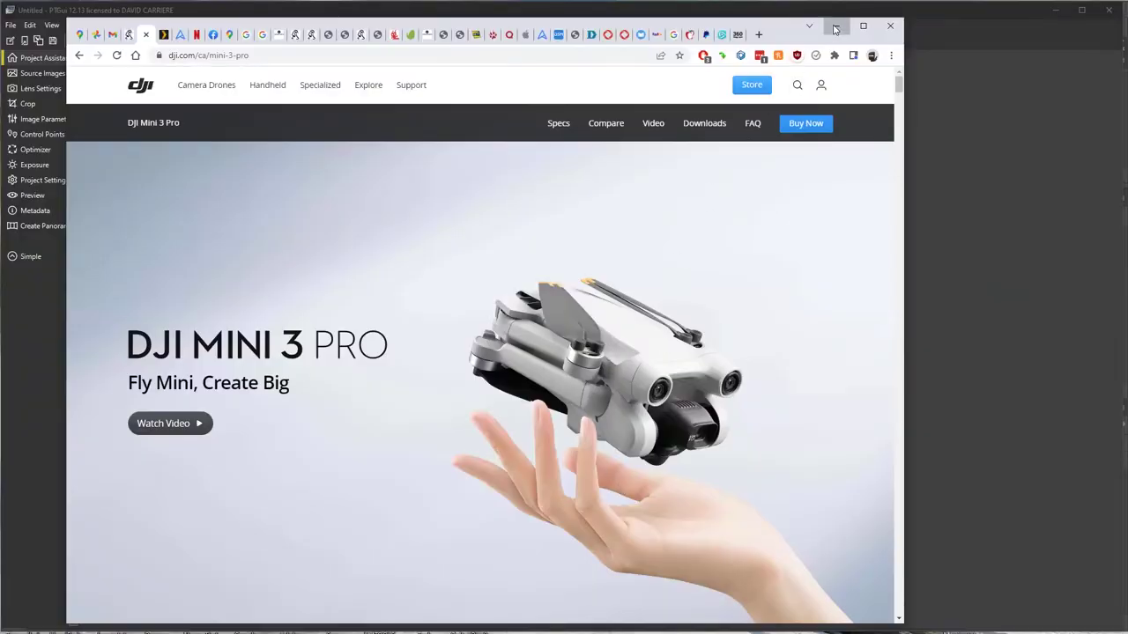
# - Examine the 360 panorama DJI_0163.JPG full screen in the viewer, and minimise it together with the empty Panorama Editor
pyautogui.click(836, 26)
pyautogui.click(561, 633)
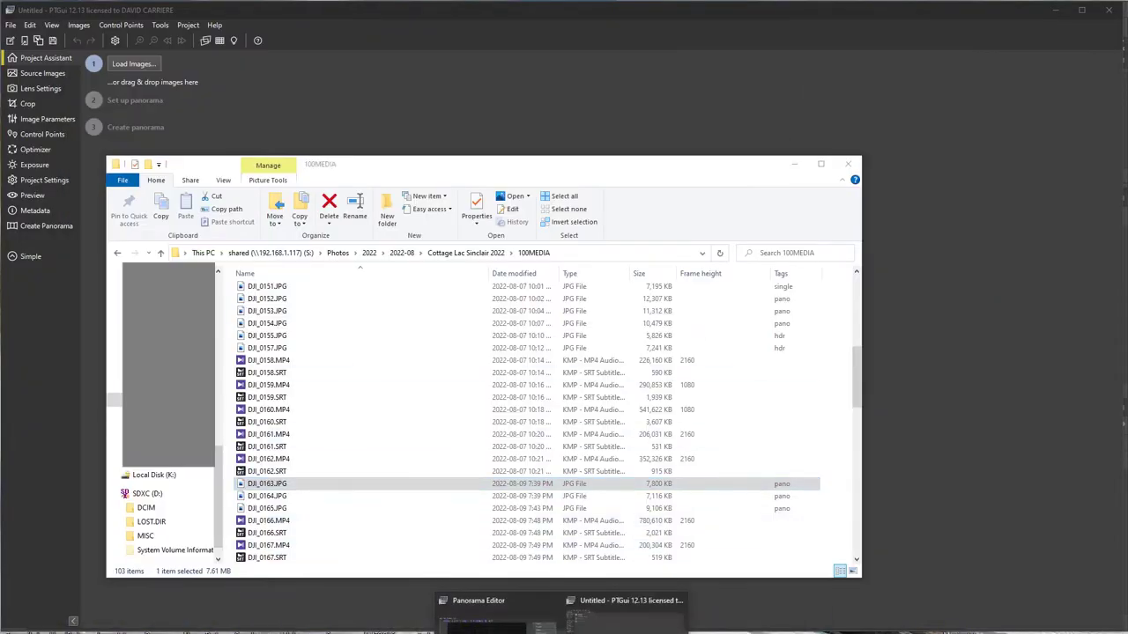
pyautogui.click(491, 609)
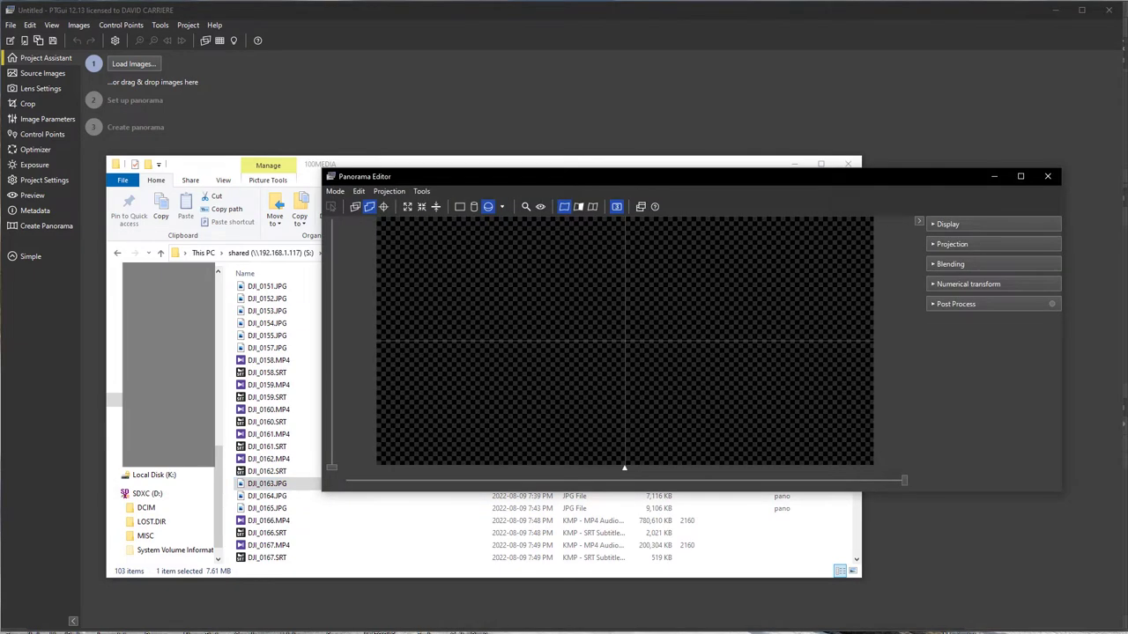
pyautogui.click(597, 632)
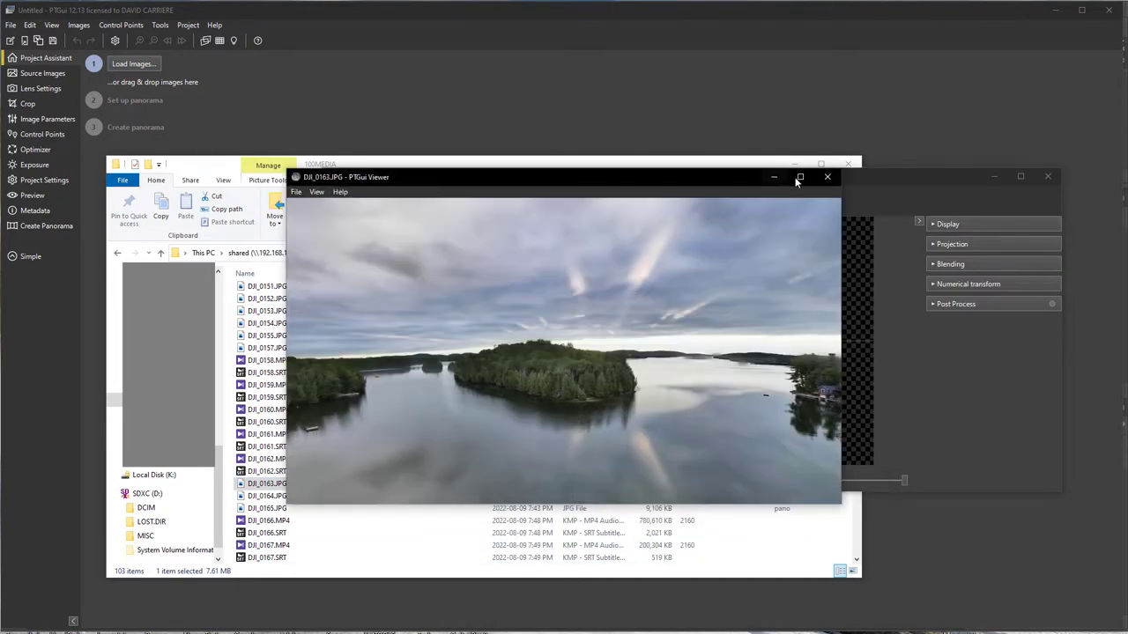
pyautogui.click(801, 177)
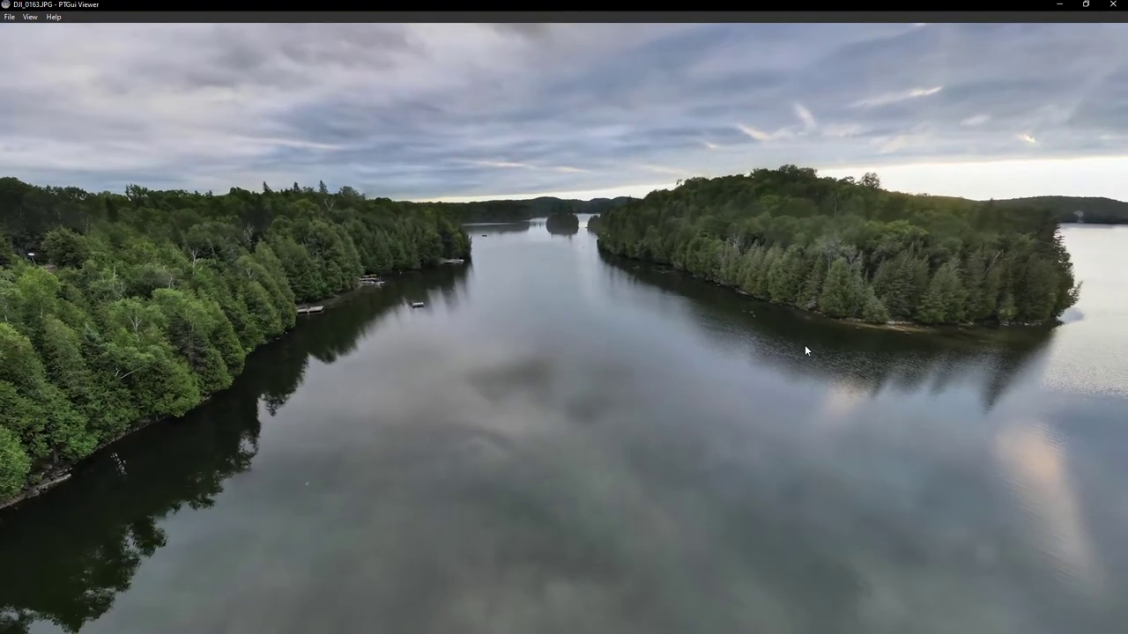
pyautogui.click(1059, 3)
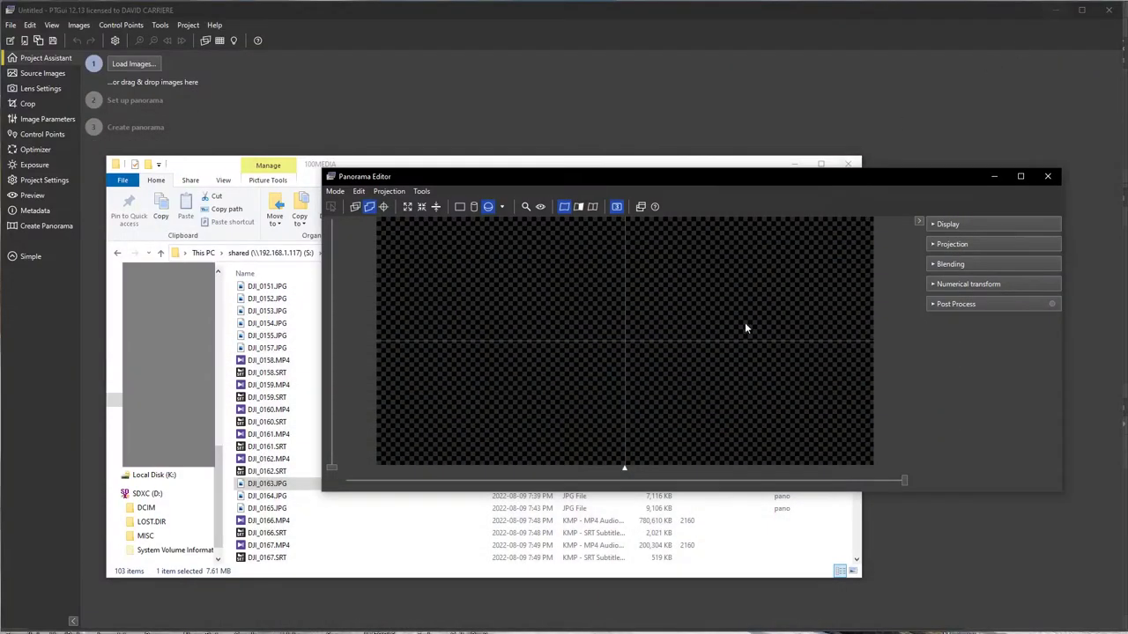
pyautogui.click(992, 177)
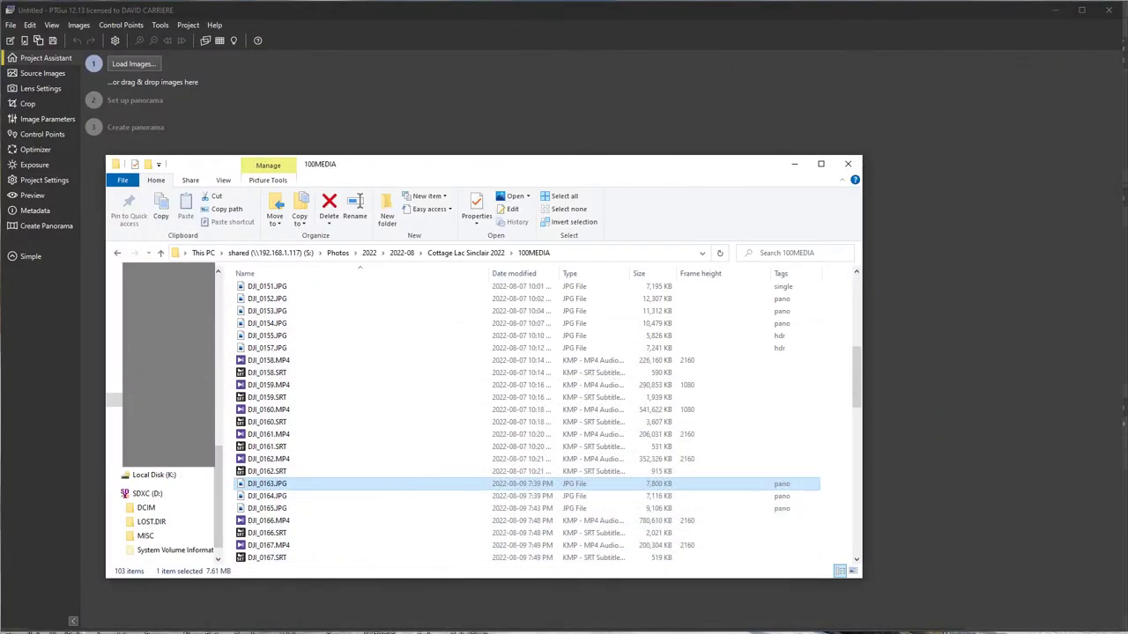
pyautogui.hotkey('alt', 'Tab')
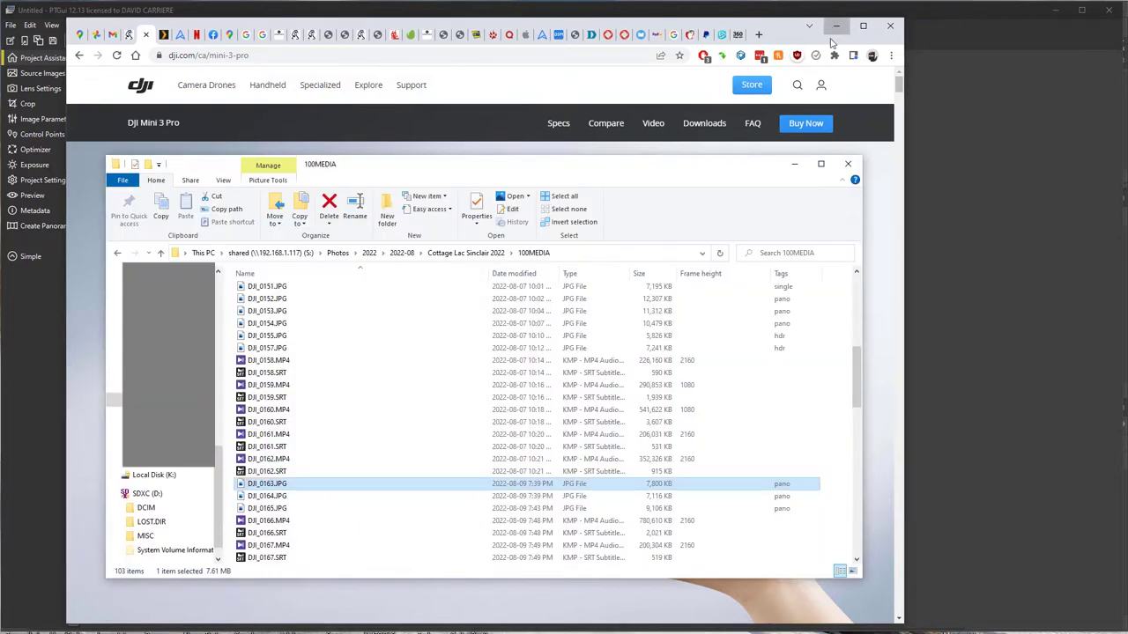
pyautogui.click(835, 25)
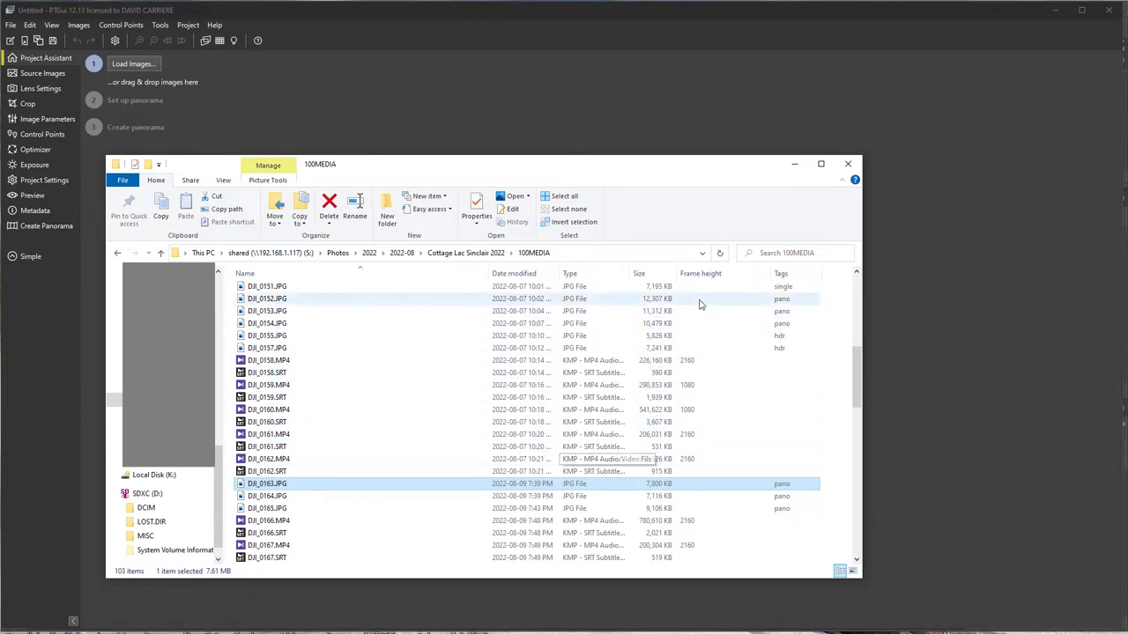
pyautogui.scroll(4, 374, 392)
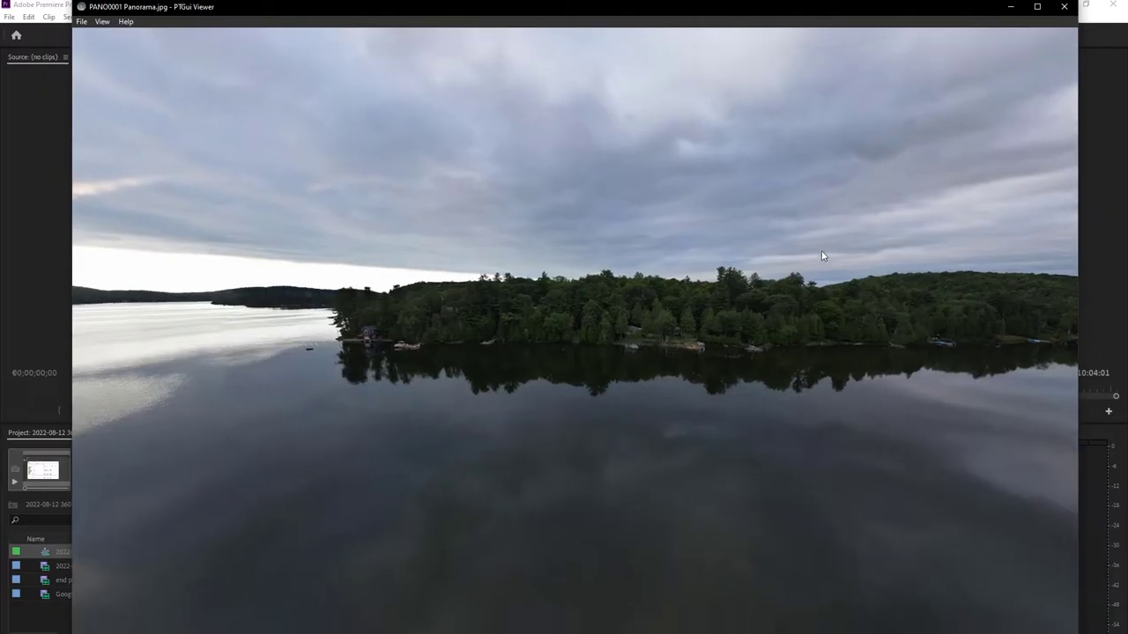
# - Tilt the view of PANO0001 Panorama.jpg straight up to examine the sky at the zenith
pyautogui.moveTo(821, 250); pyautogui.dragTo(860, 473)
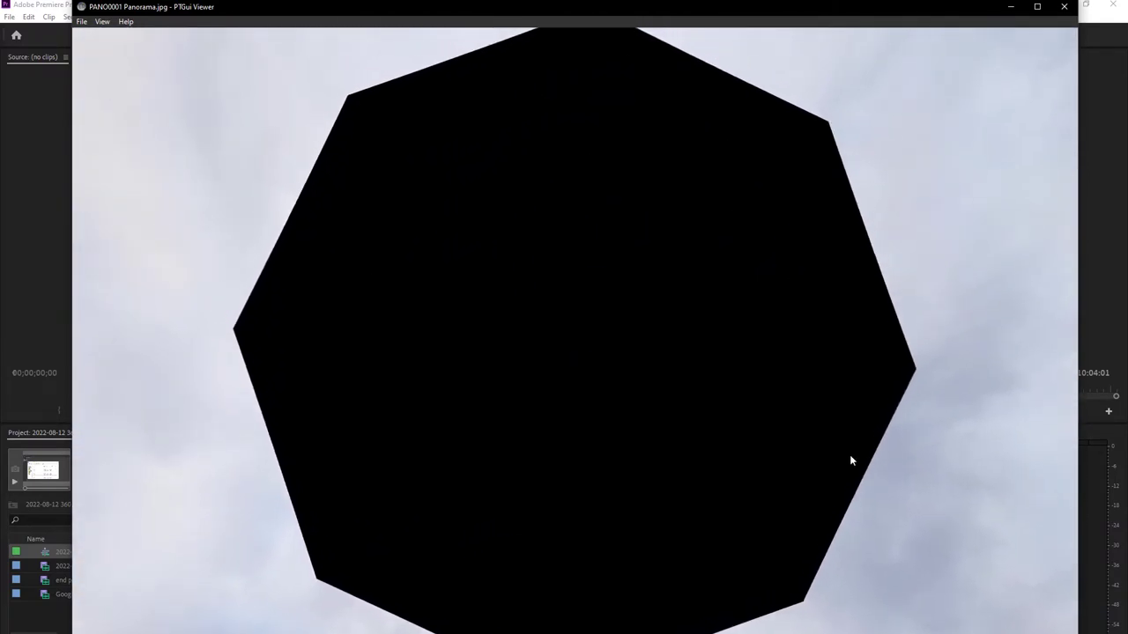
pyautogui.moveTo(793, 372); pyautogui.dragTo(836, 627)
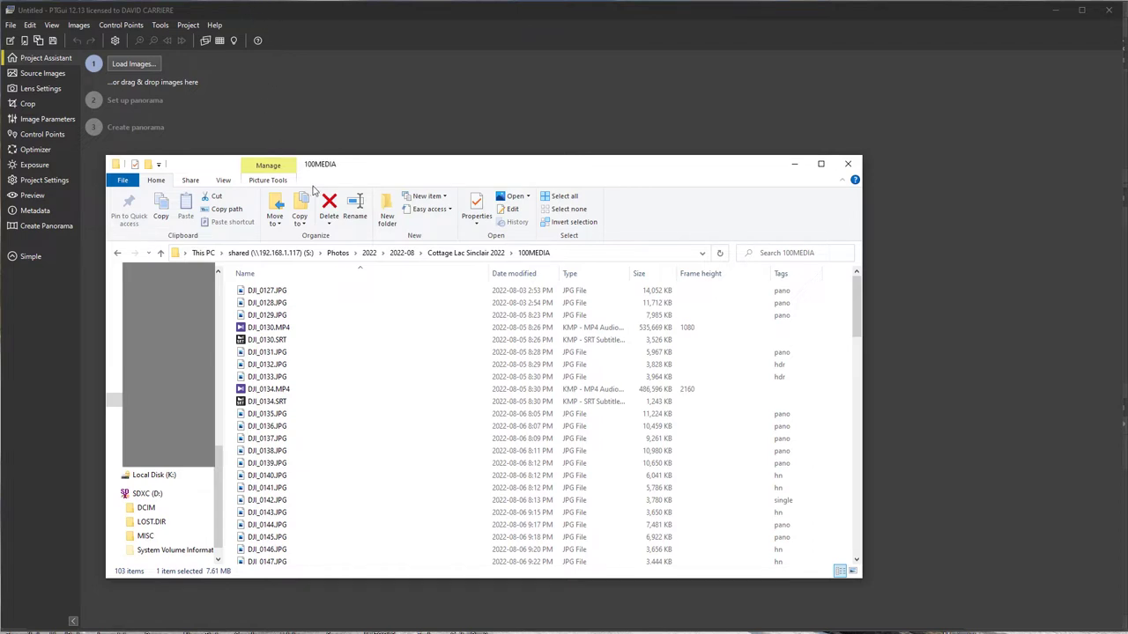
# - Browse from the Cottage Lac Sinclair 2022 folder into PANORAMA and open its 100_0163 subfolder
pyautogui.scroll(-1, 386, 372)
pyautogui.scroll(1, 388, 370)
pyautogui.click(481, 255)
pyautogui.doubleClick(269, 304)
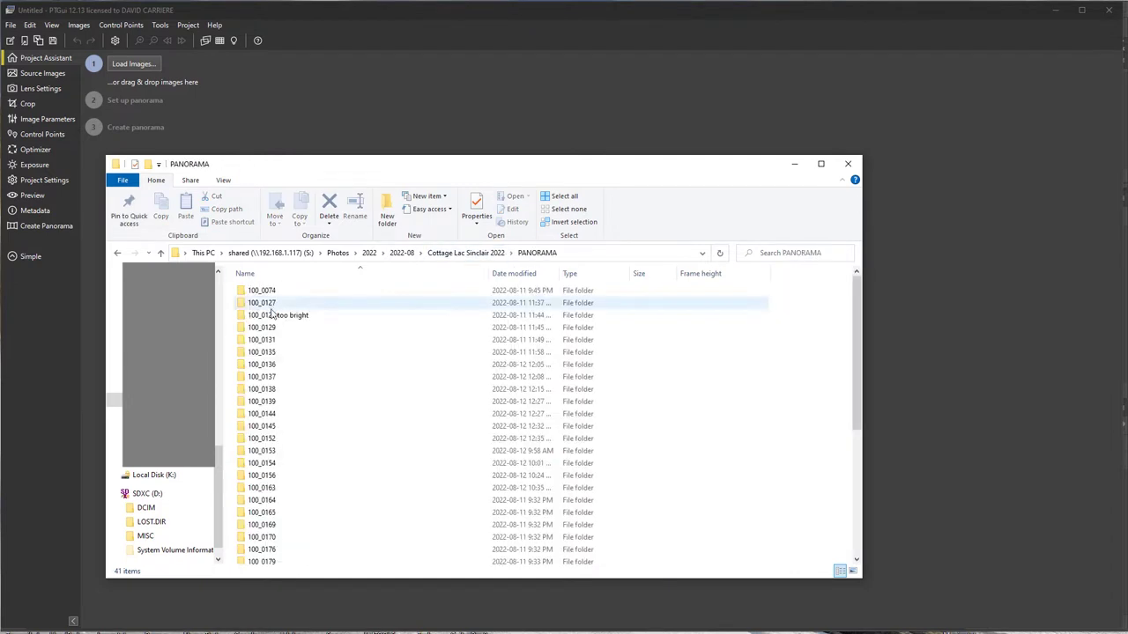
pyautogui.scroll(-4, 313, 465)
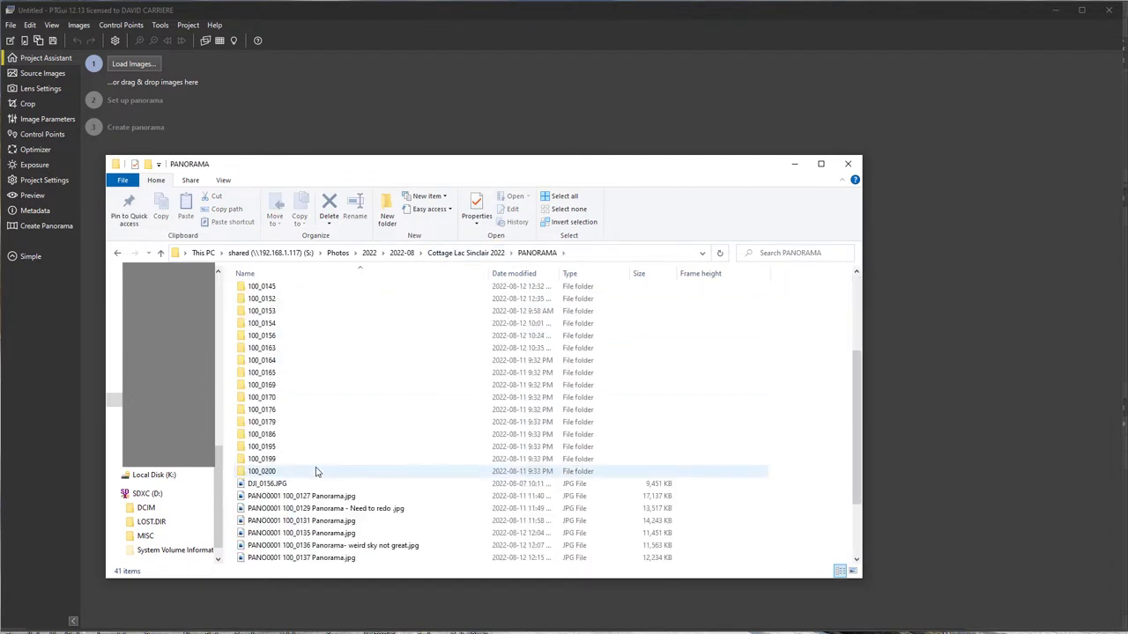
pyautogui.doubleClick(258, 349)
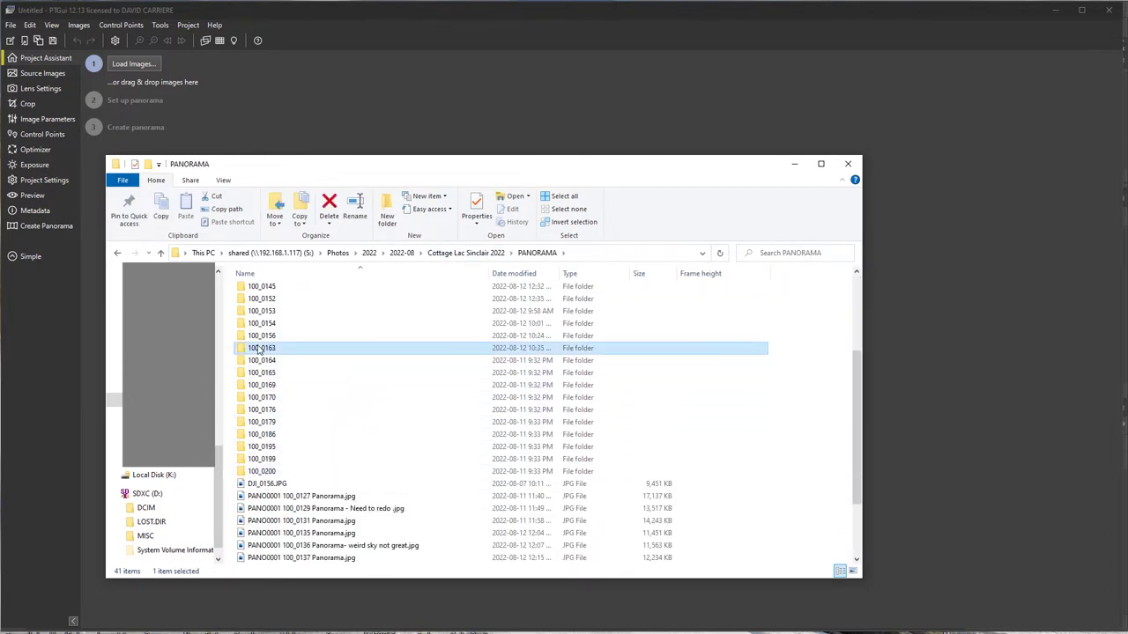
# - Load all the JPG source images from the 100_0163 folder into the panorama project
pyautogui.click(124, 63)
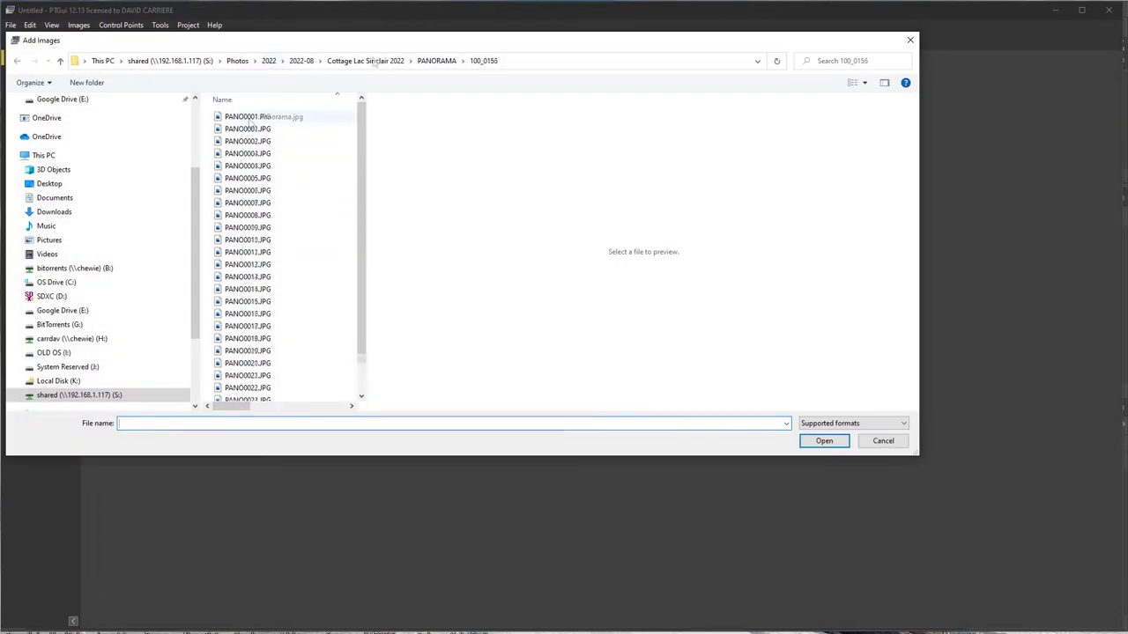
pyautogui.click(248, 117)
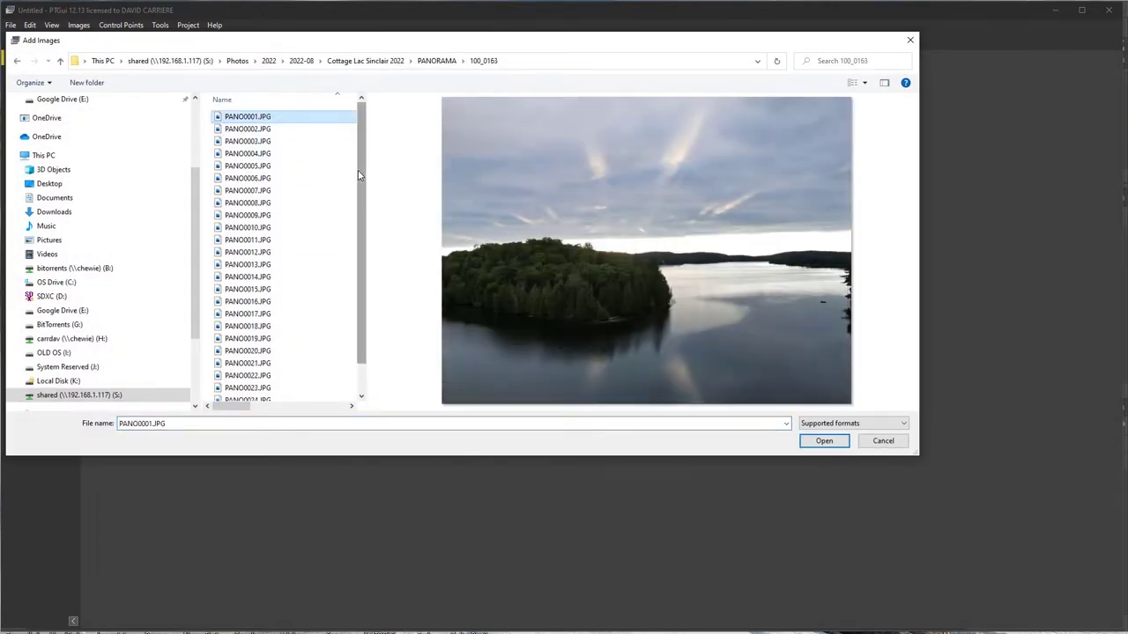
pyautogui.hotkey('ctrl', 'a')
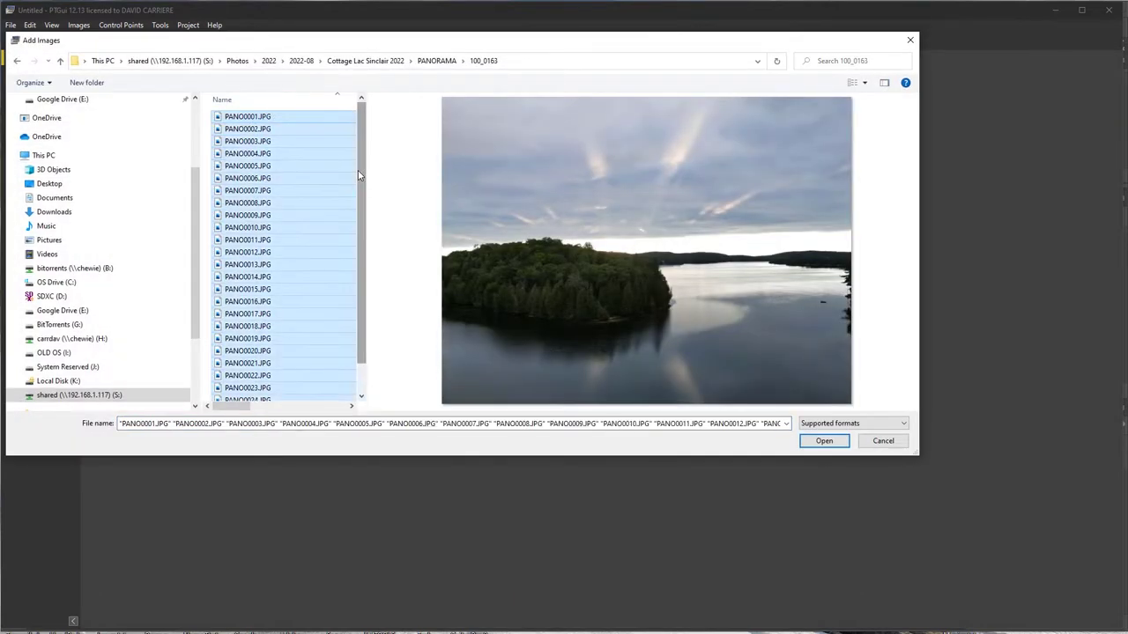
pyautogui.click(822, 442)
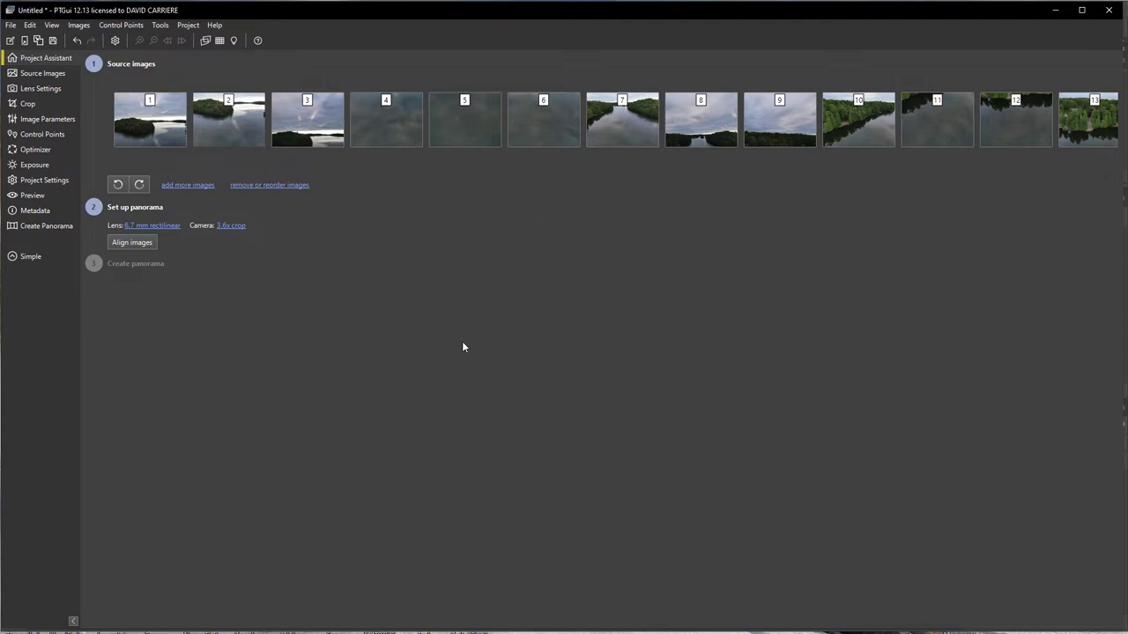
# - Align the loaded images with the default lens settings and agree to add control points manually
pyautogui.click(132, 243)
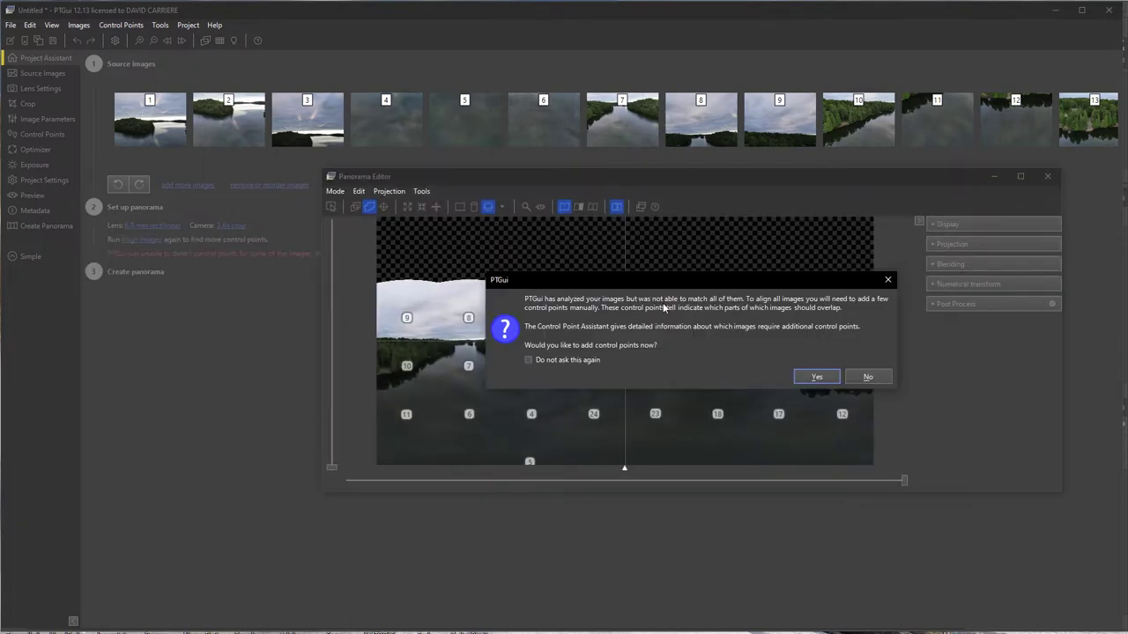
pyautogui.moveTo(674, 287); pyautogui.dragTo(370, 506)
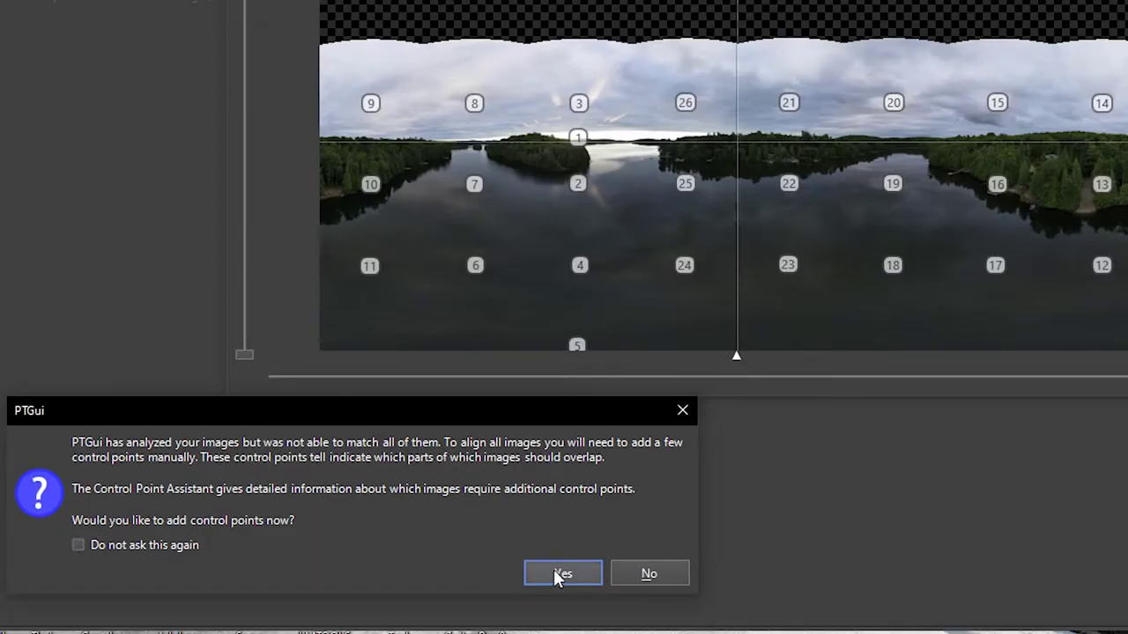
pyautogui.click(562, 574)
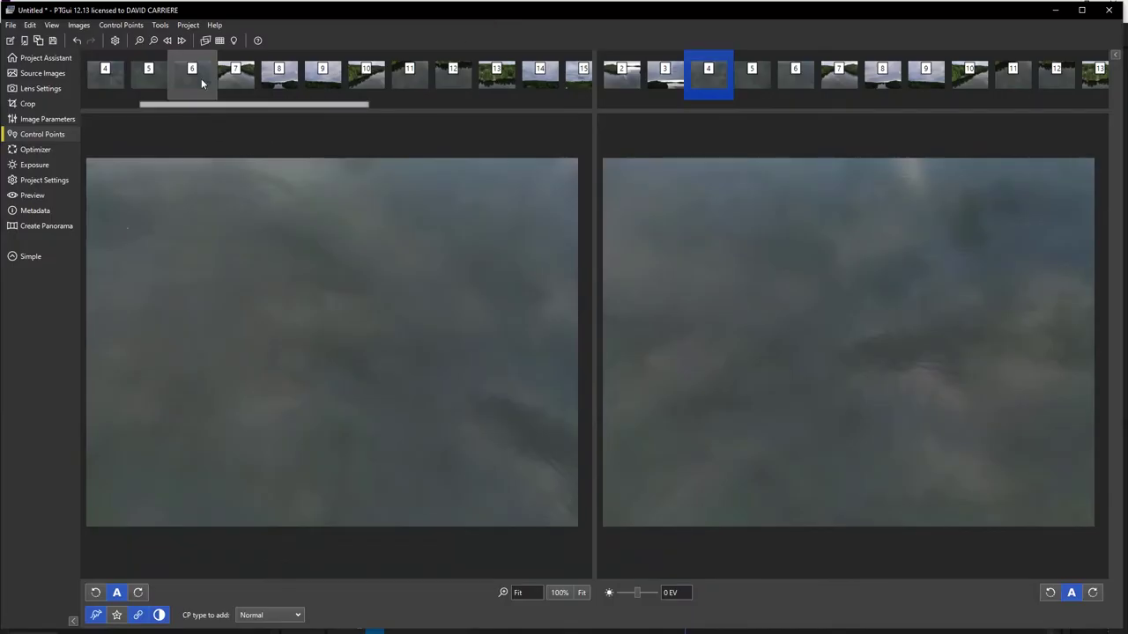
# - Compare water images 6 and 4 for matching features, and check the image layout in the Panorama Editor
pyautogui.click(200, 78)
pyautogui.click(708, 74)
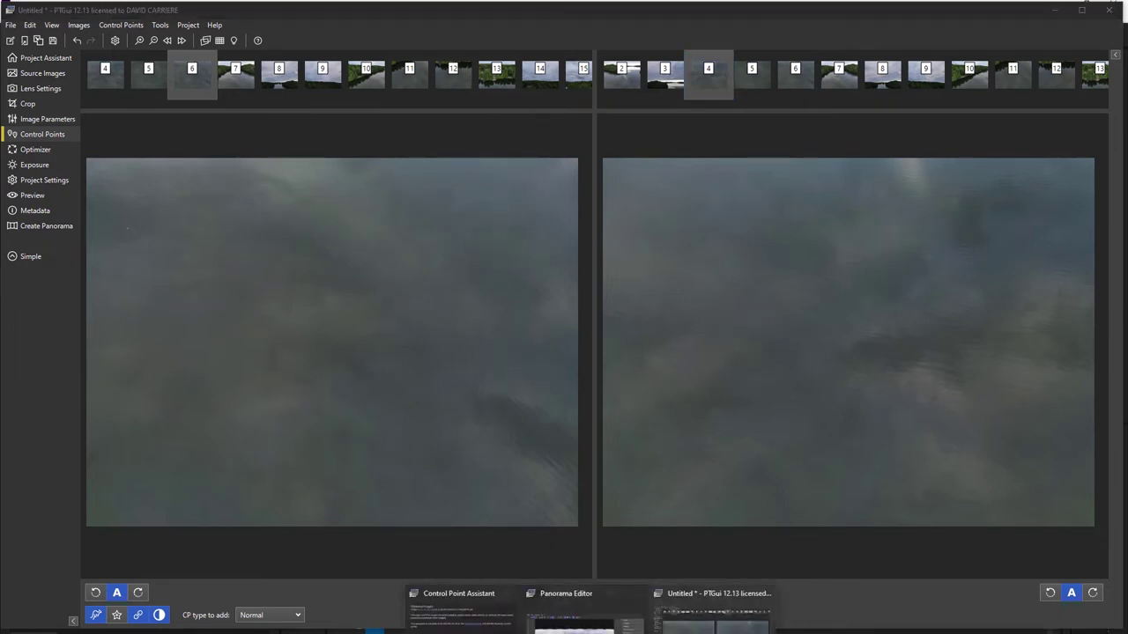
pyautogui.click(583, 606)
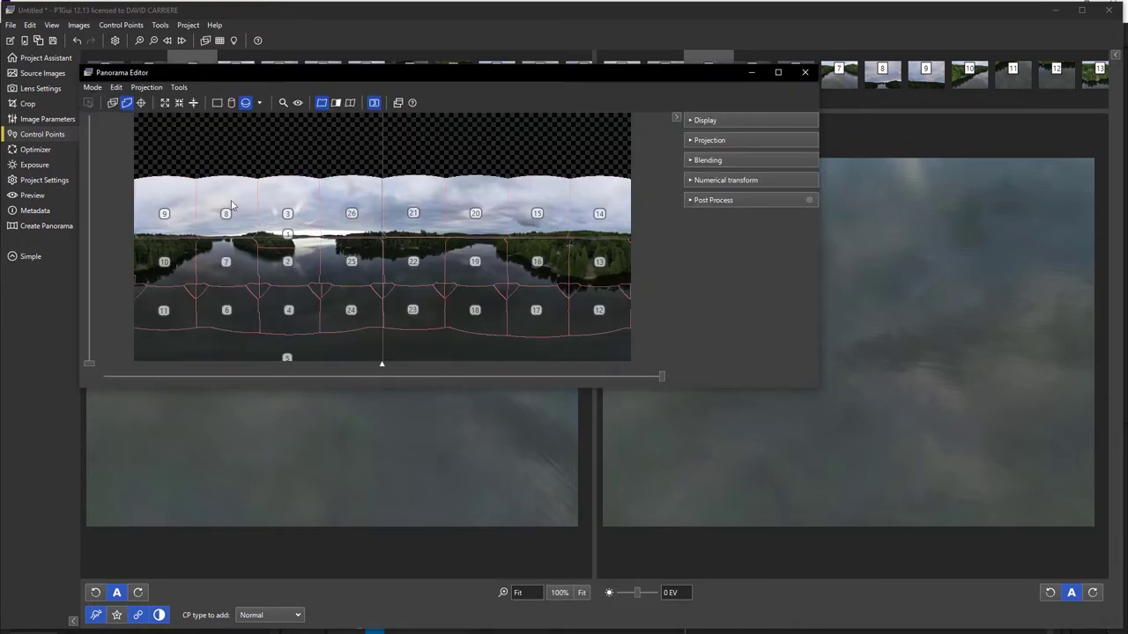
pyautogui.click(904, 123)
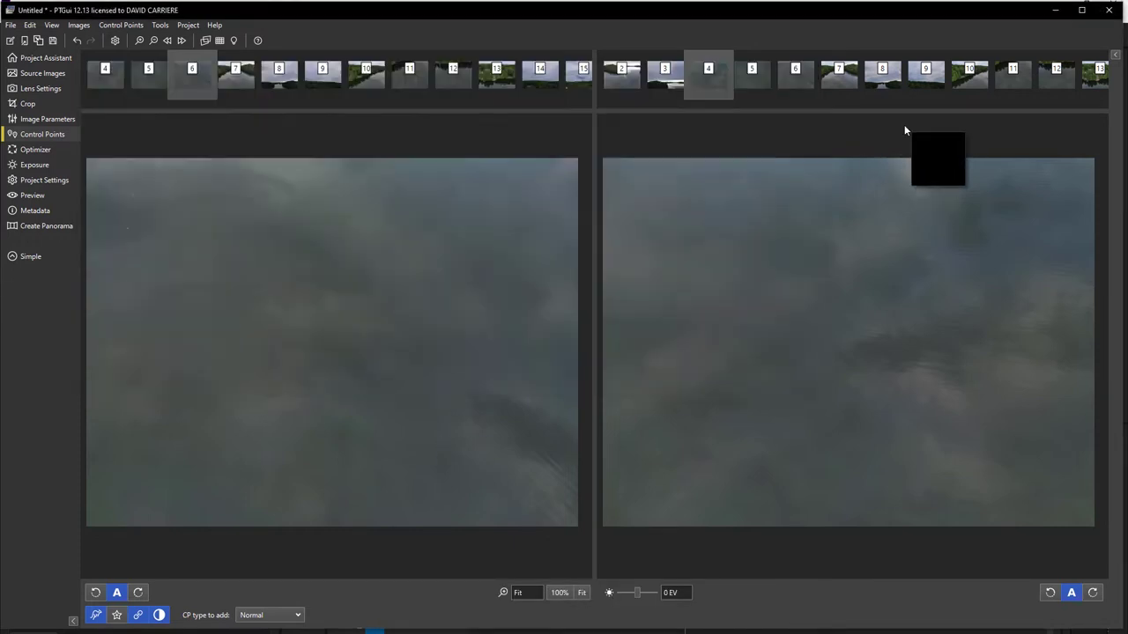
# - Show images 9 and 10 side by side and add a matching control point on the small white object among the trees
pyautogui.click(322, 72)
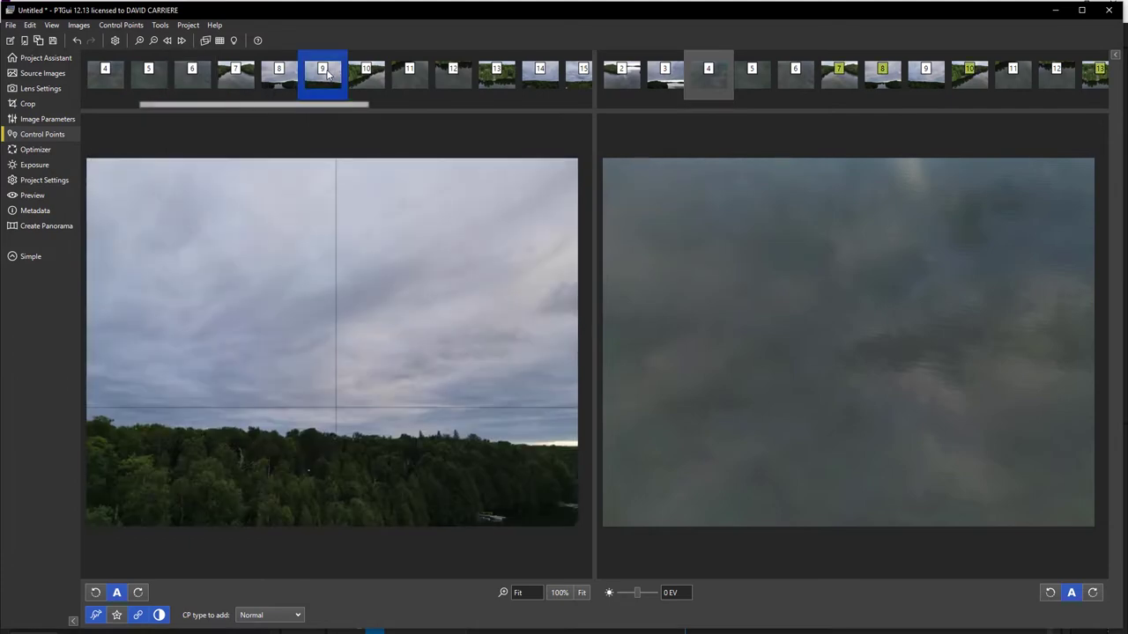
pyautogui.click(969, 73)
pyautogui.scroll(2, 758, 419)
pyautogui.scroll(3, 756, 407)
pyautogui.scroll(-2, 979, 380)
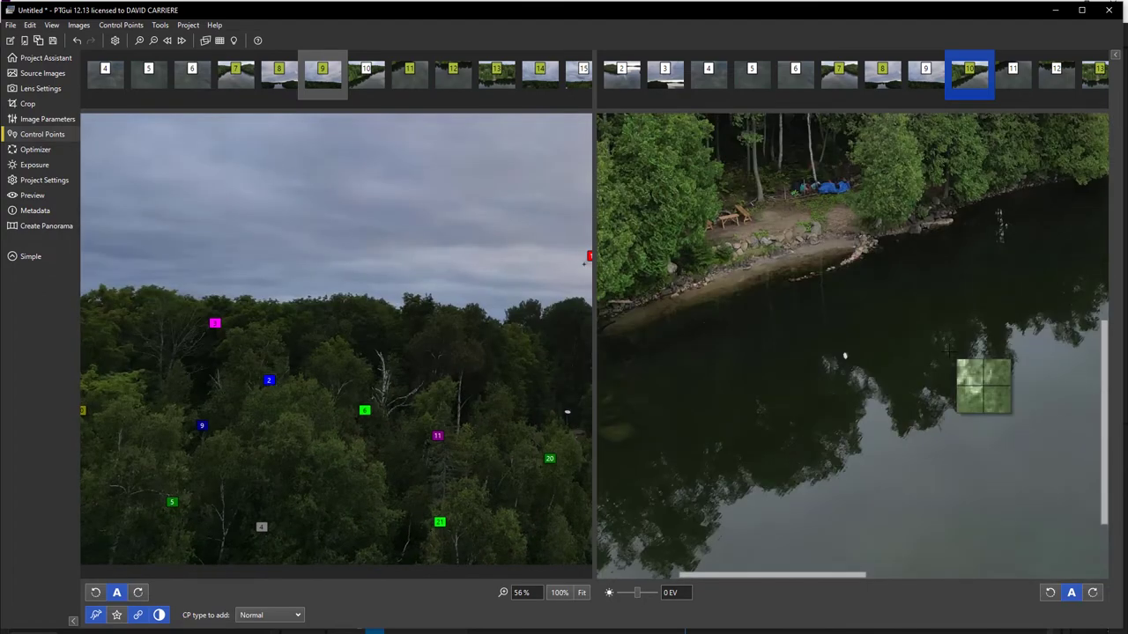
pyautogui.moveTo(282, 575); pyautogui.dragTo(368, 573)
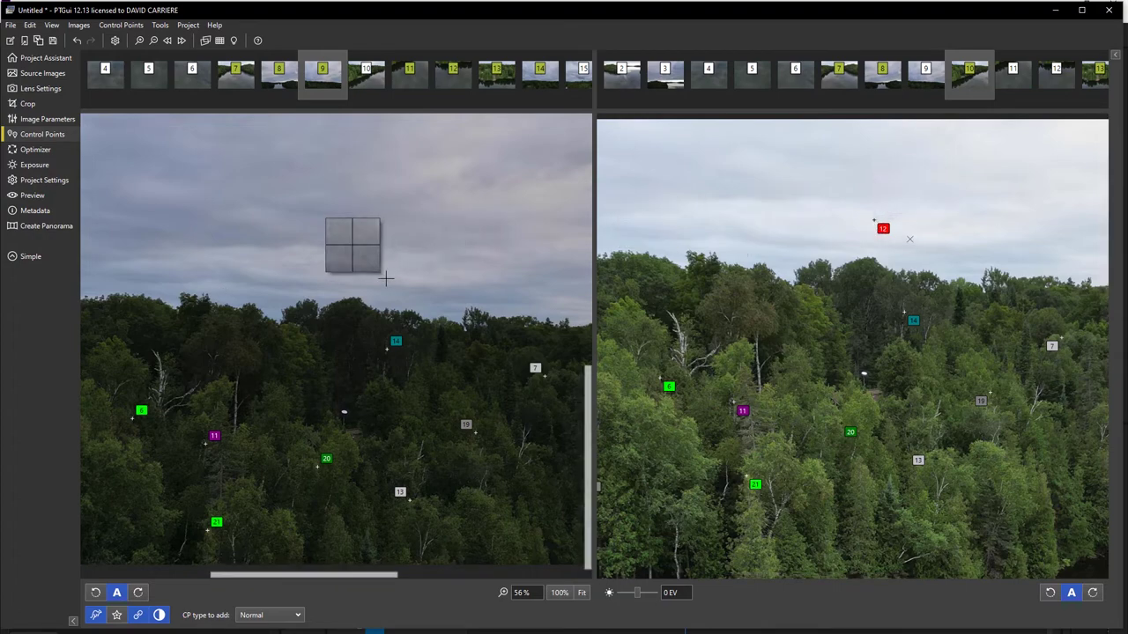
pyautogui.scroll(3, 383, 435)
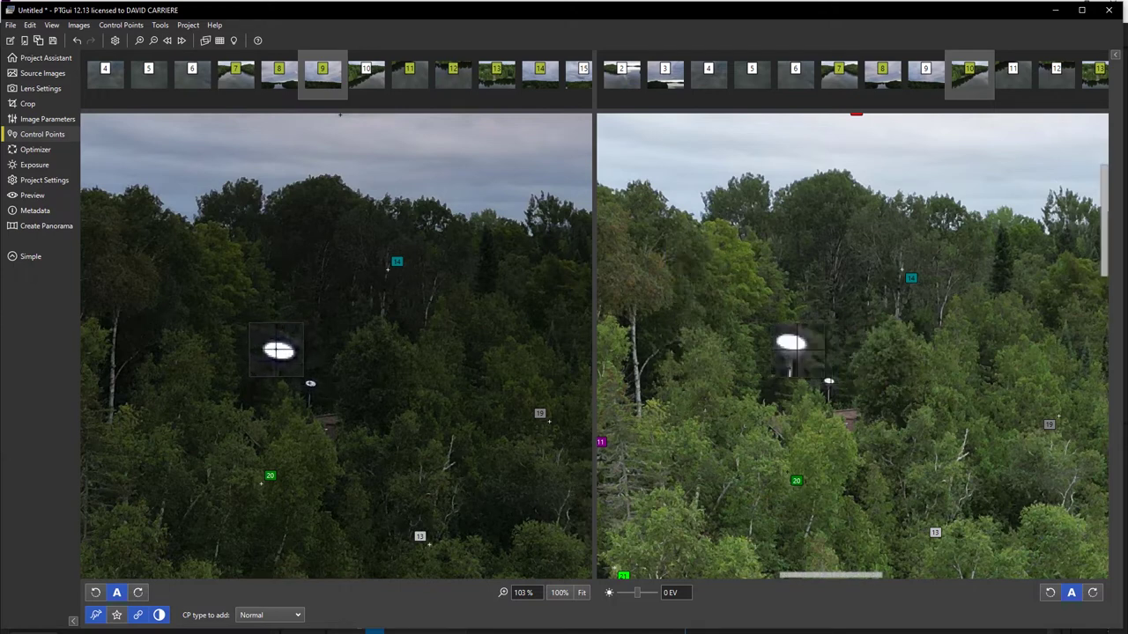
pyautogui.click(828, 381)
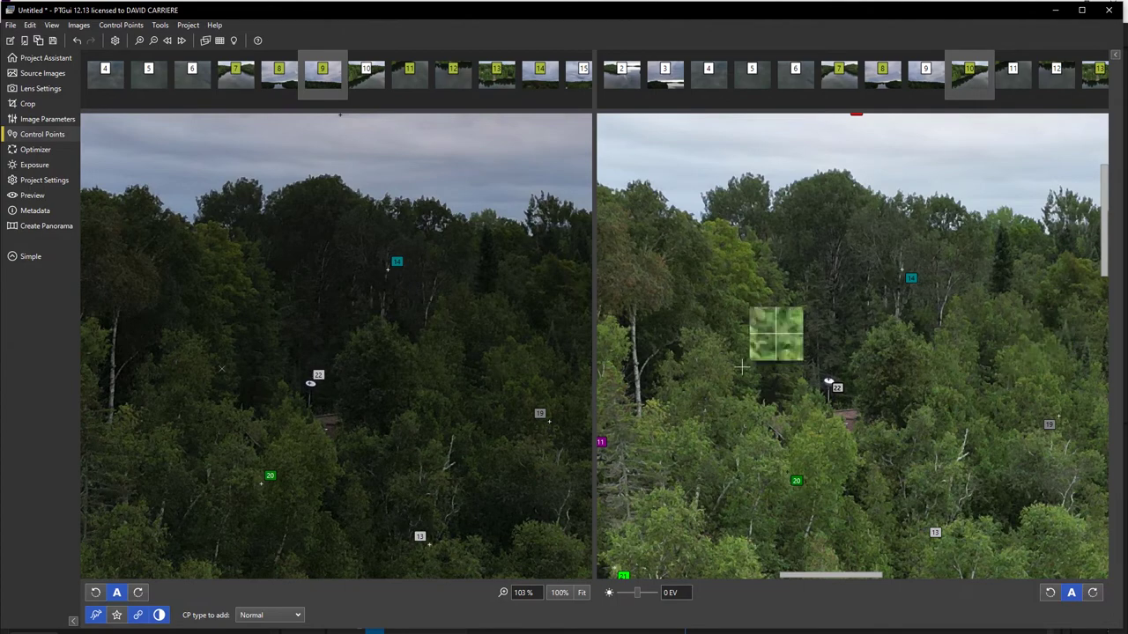
pyautogui.scroll(-3, 659, 359)
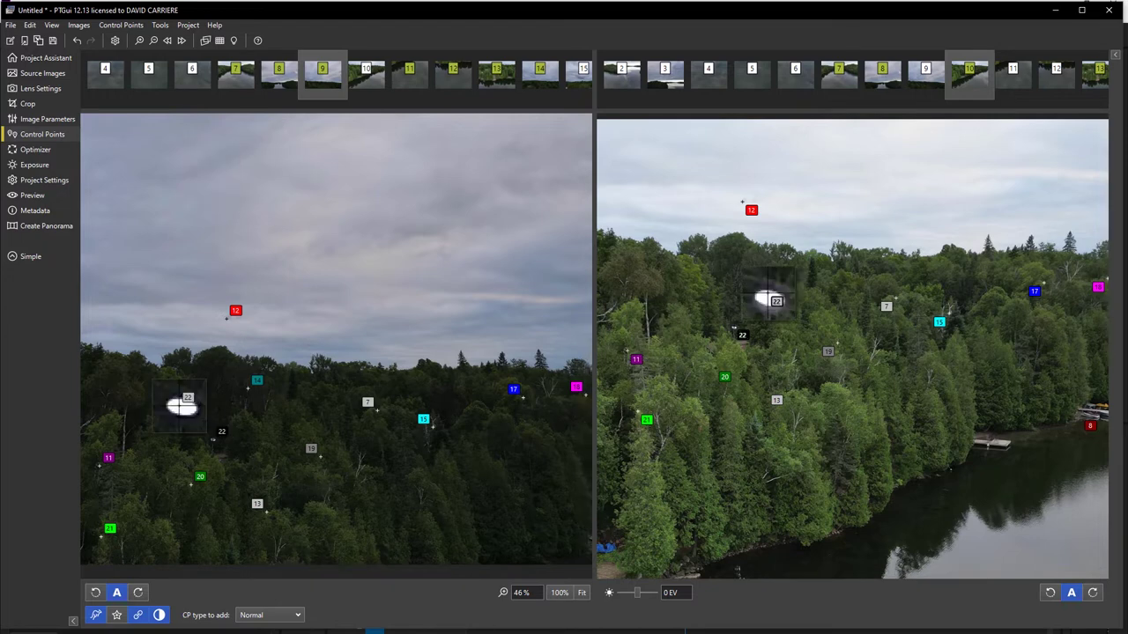
# - Check the panorama layout and create the blended JPEG panorama from all images using the default output file
pyautogui.click(585, 610)
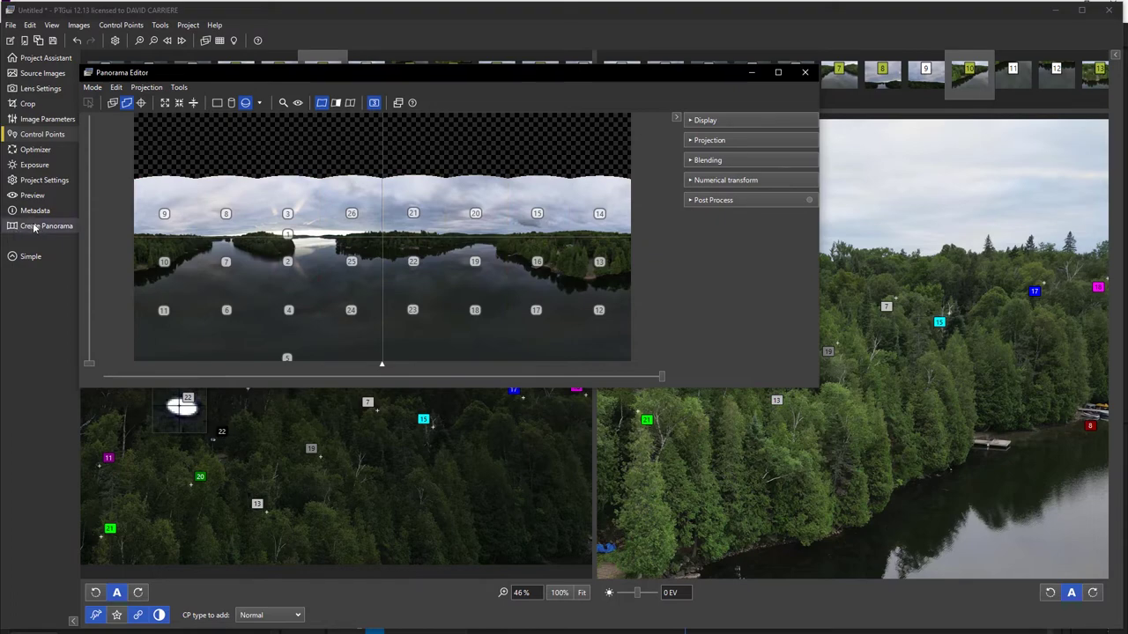
pyautogui.click(34, 228)
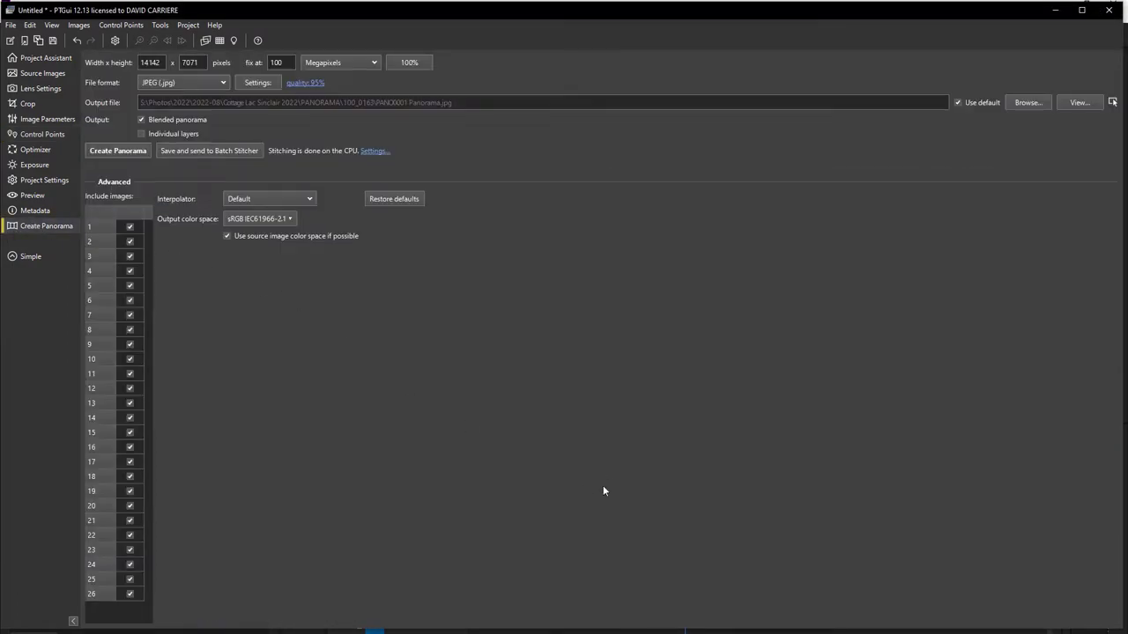
pyautogui.click(118, 151)
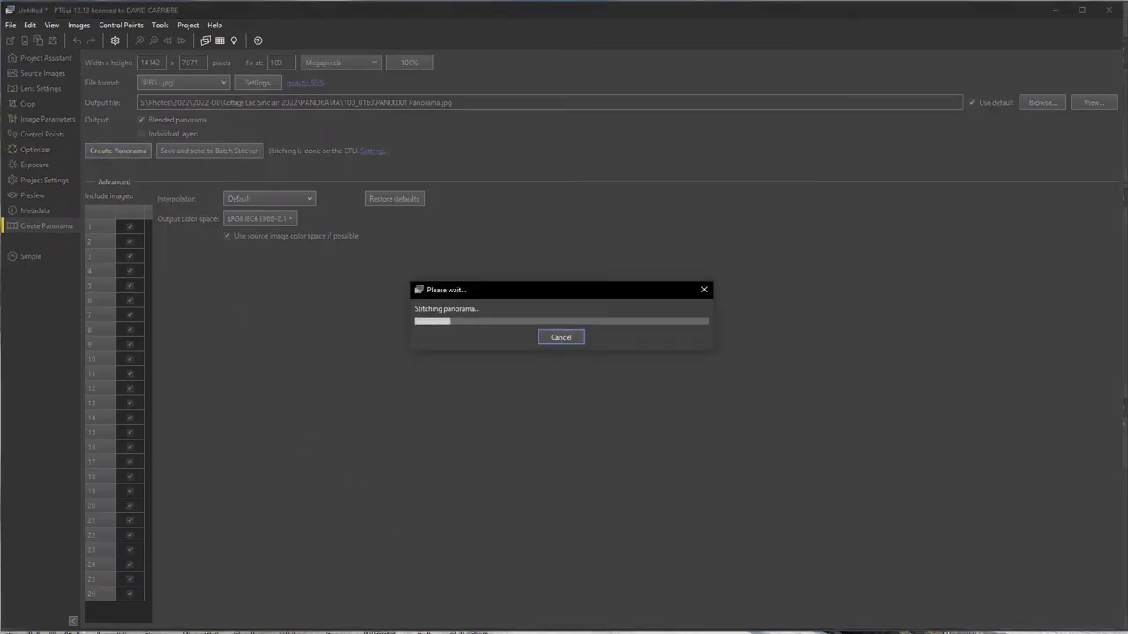
# - Bring up the Panorama Editor during stitching and move its window to examine the empty sky area
pyautogui.click(563, 632)
pyautogui.click(417, 621)
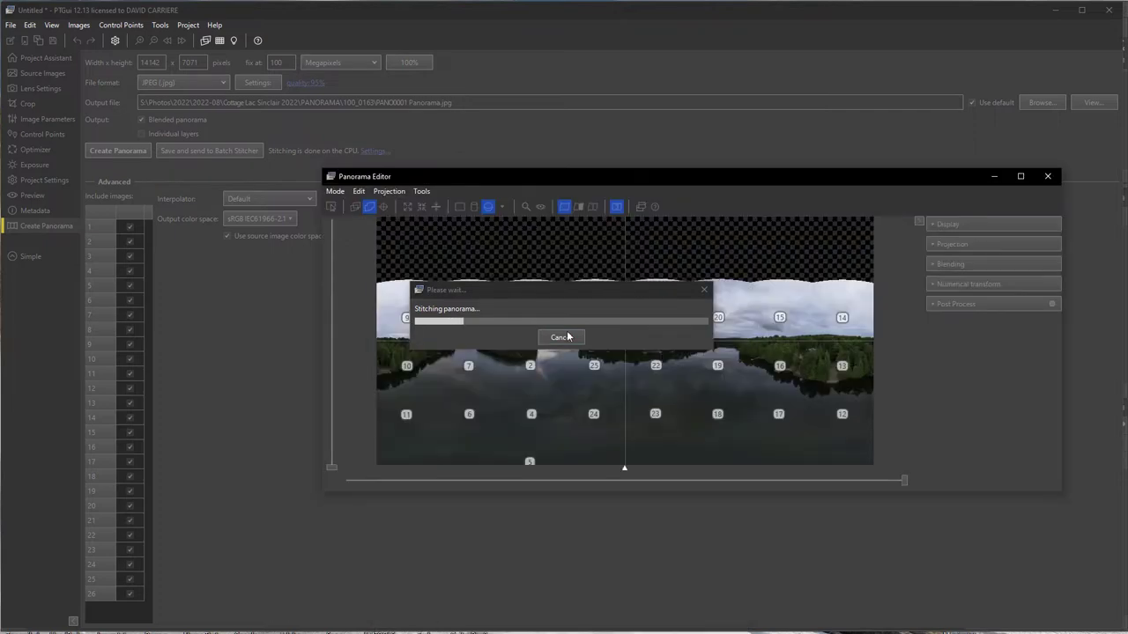
pyautogui.moveTo(629, 183); pyautogui.dragTo(496, 295)
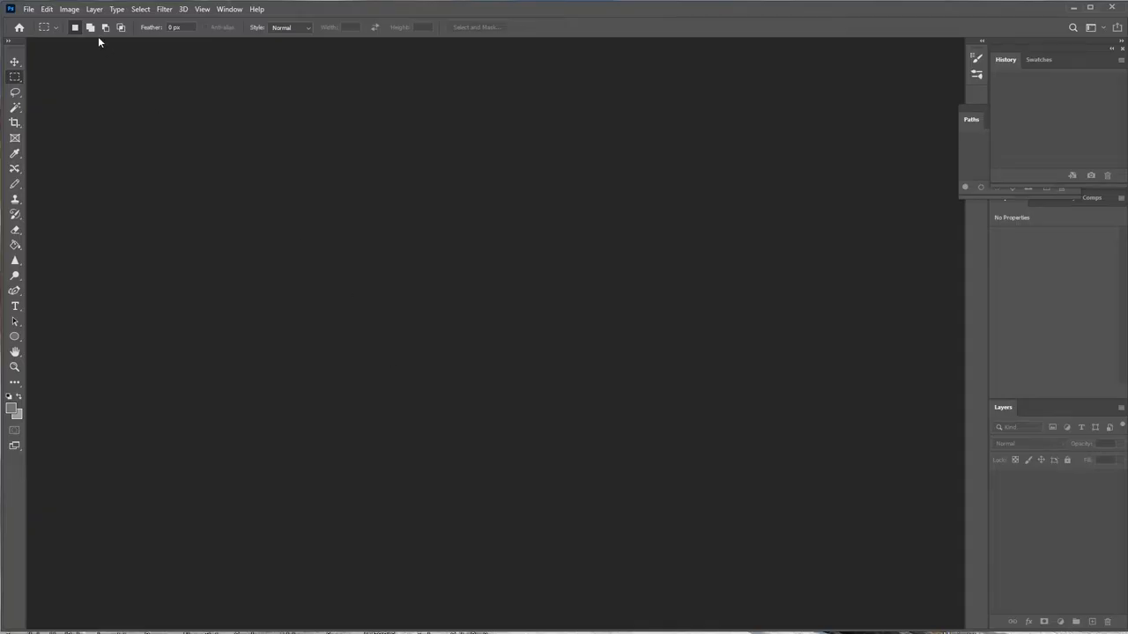
# - Open PANO0001 Panorama.jpg from the 100_0163 folder inside PANORAMA
pyautogui.click(28, 9)
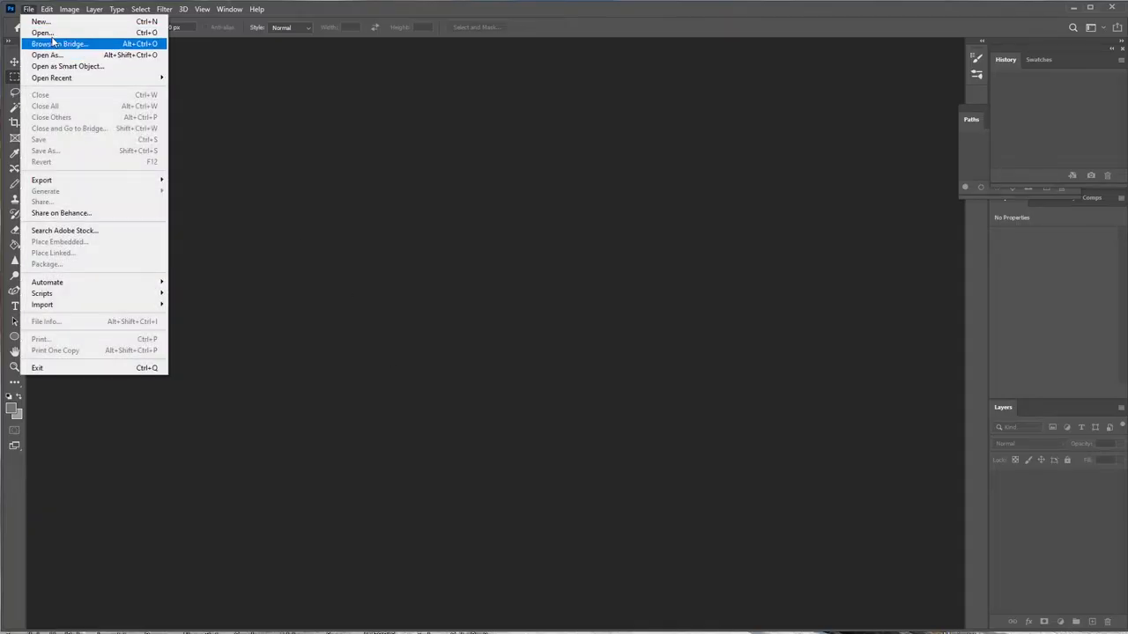
pyautogui.click(48, 34)
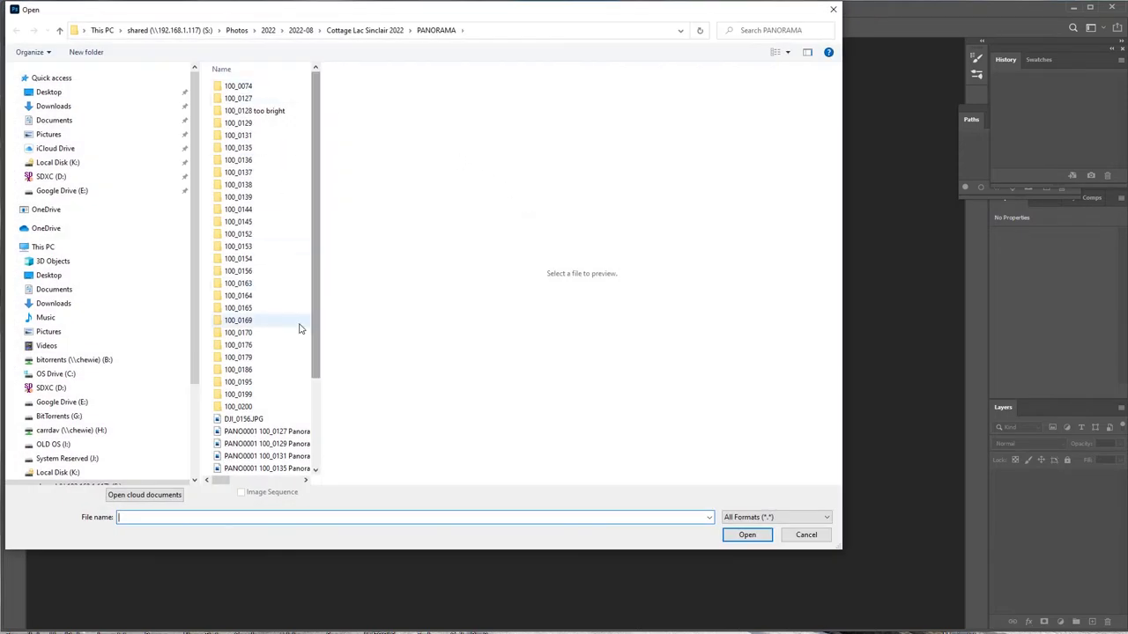
pyautogui.doubleClick(237, 285)
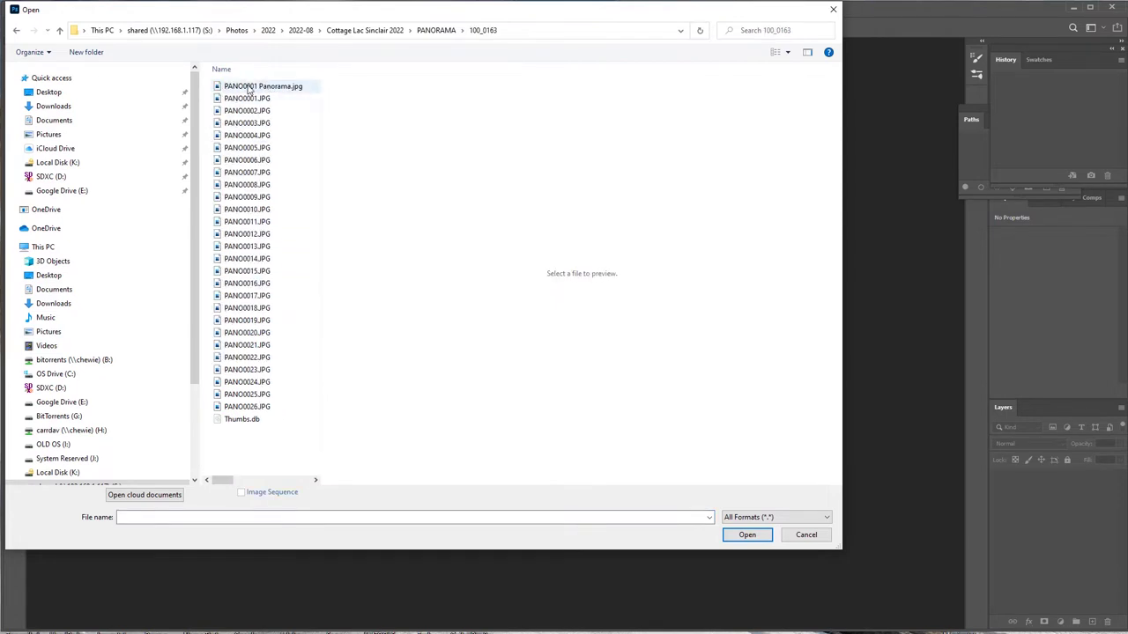
pyautogui.click(249, 88)
pyautogui.doubleClick(248, 87)
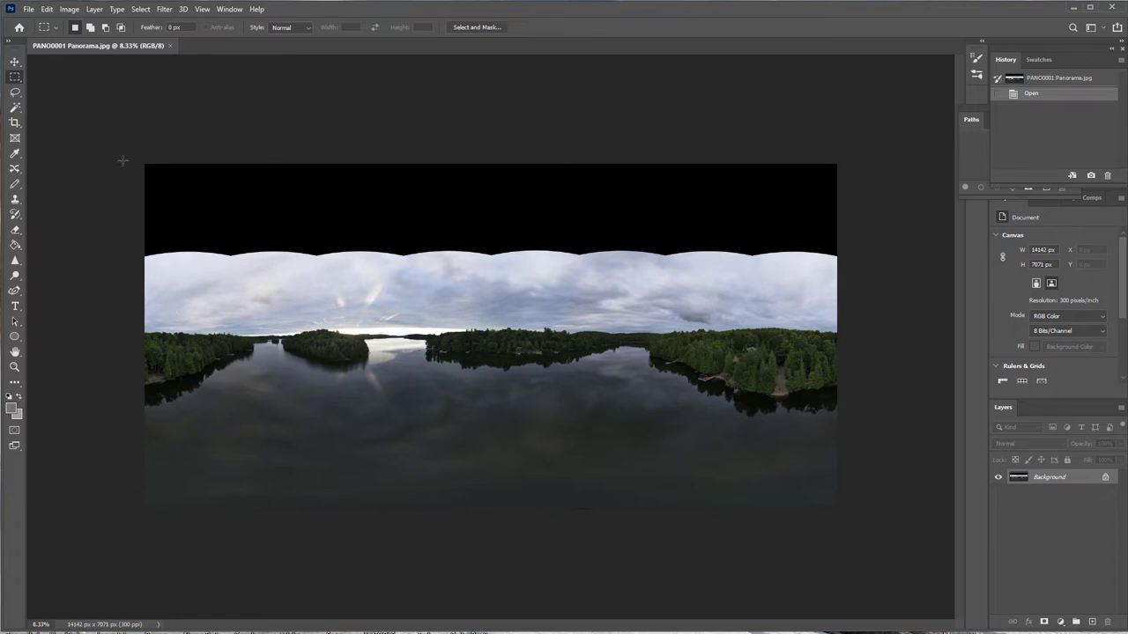
# - Outline the black sky area and a thin strip of the clouds beneath it with a freehand Lasso selection
pyautogui.moveTo(125, 127); pyautogui.dragTo(123, 259)
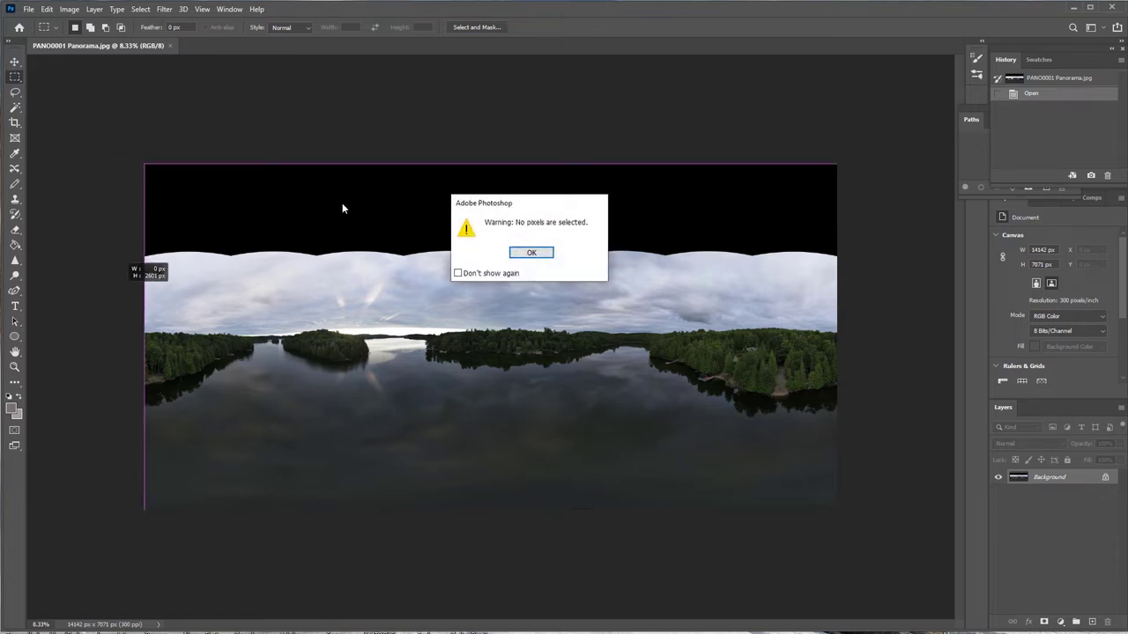
pyautogui.click(531, 256)
pyautogui.click(15, 92)
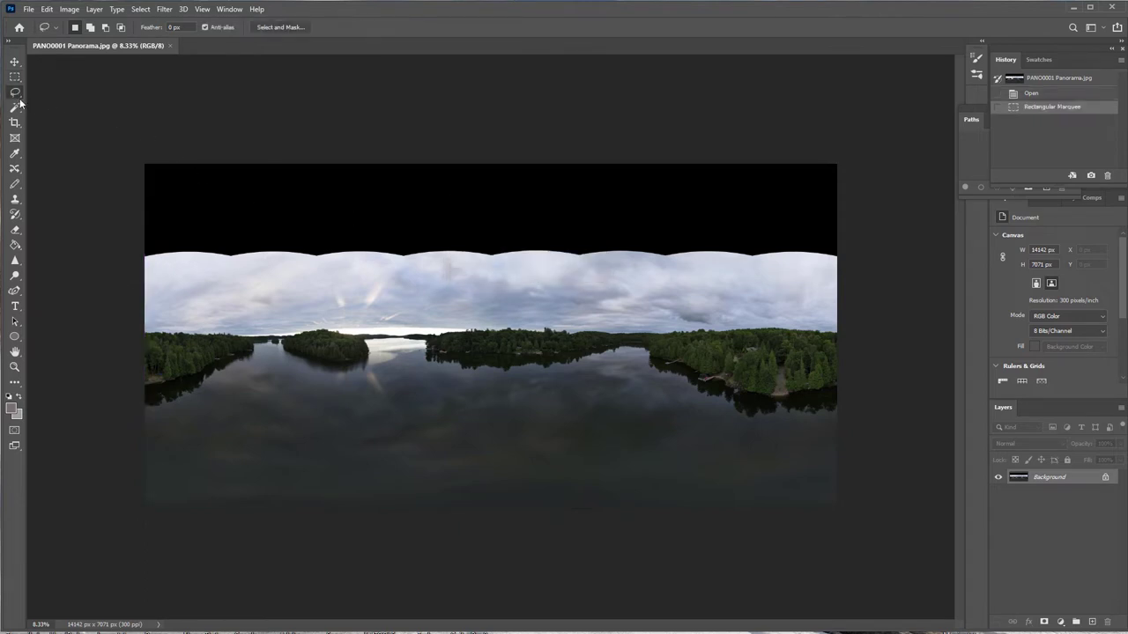
pyautogui.moveTo(122, 134)
pyautogui.mouseDown()
pyautogui.moveTo(142, 281)
pyautogui.moveTo(163, 287)
pyautogui.moveTo(882, 281)
pyautogui.moveTo(889, 218)
pyautogui.moveTo(857, 120)
pyautogui.moveTo(139, 146)
pyautogui.mouseUp()
# - Try a Content-Aware Fill of the selected sky with Auto sampling, inspect its preview, and cancel it and clear the selection
pyautogui.click(46, 9)
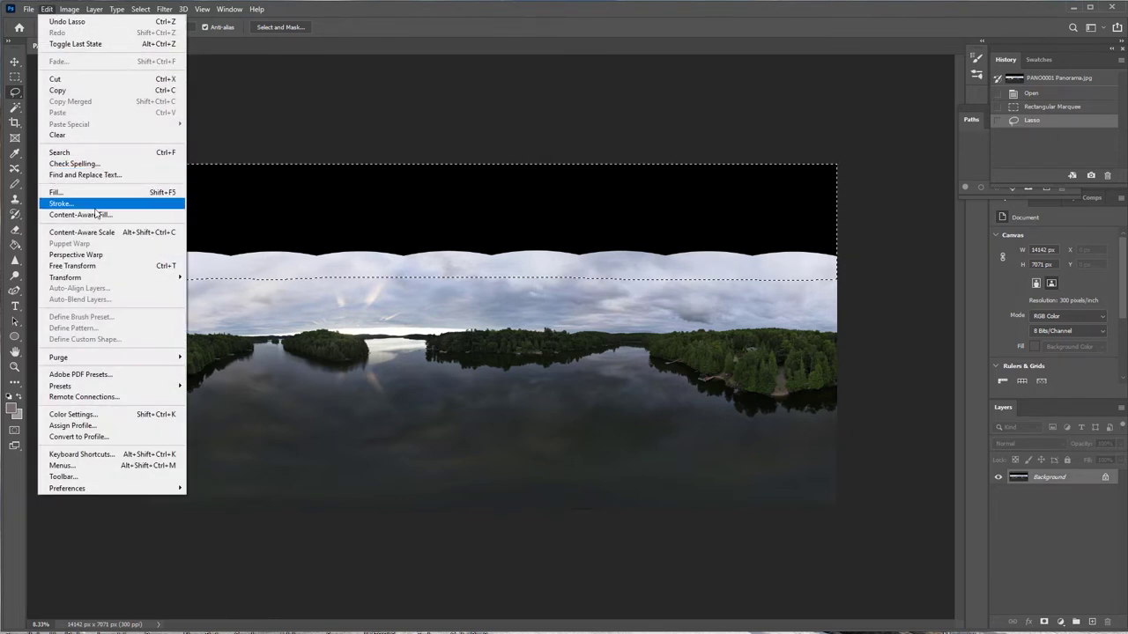
pyautogui.click(97, 215)
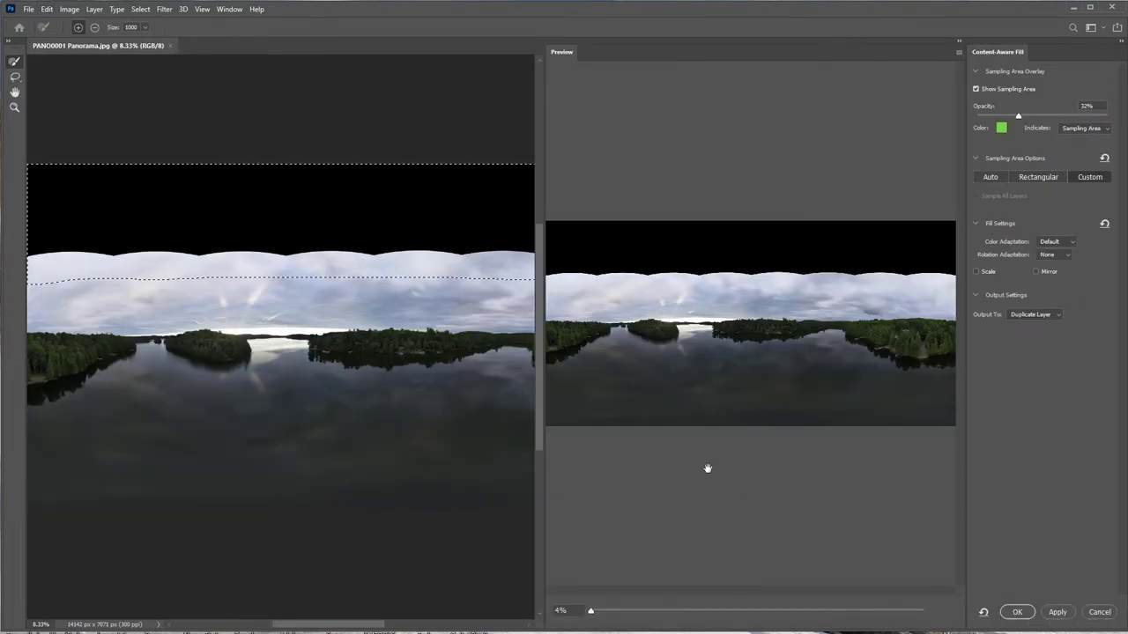
pyautogui.click(988, 180)
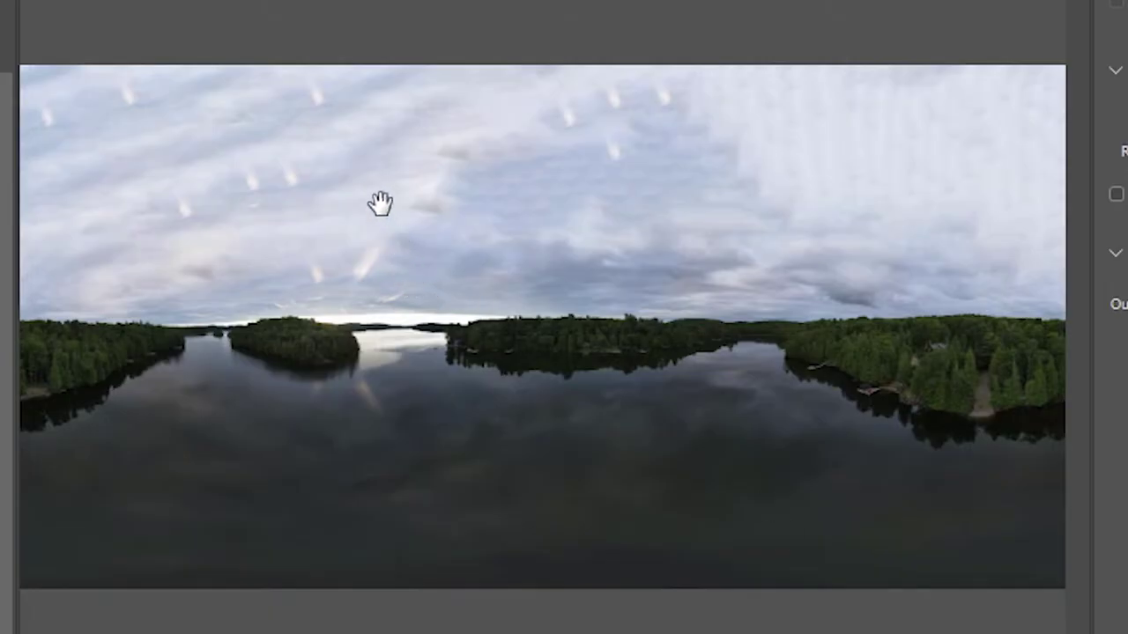
pyautogui.click(600, 182)
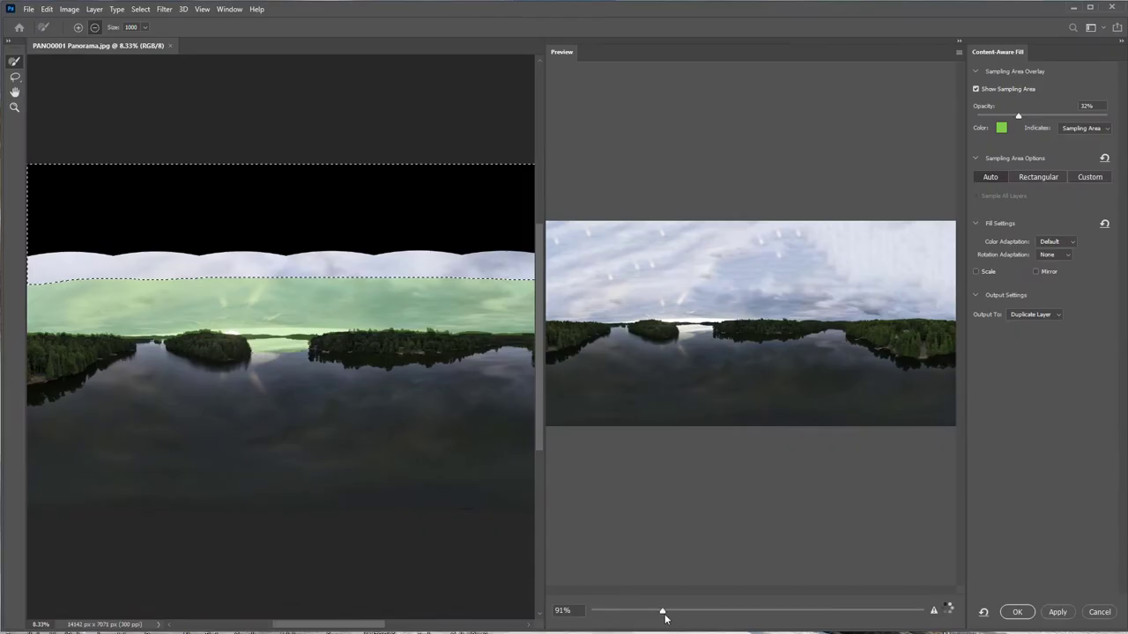
pyautogui.moveTo(663, 617); pyautogui.dragTo(589, 612)
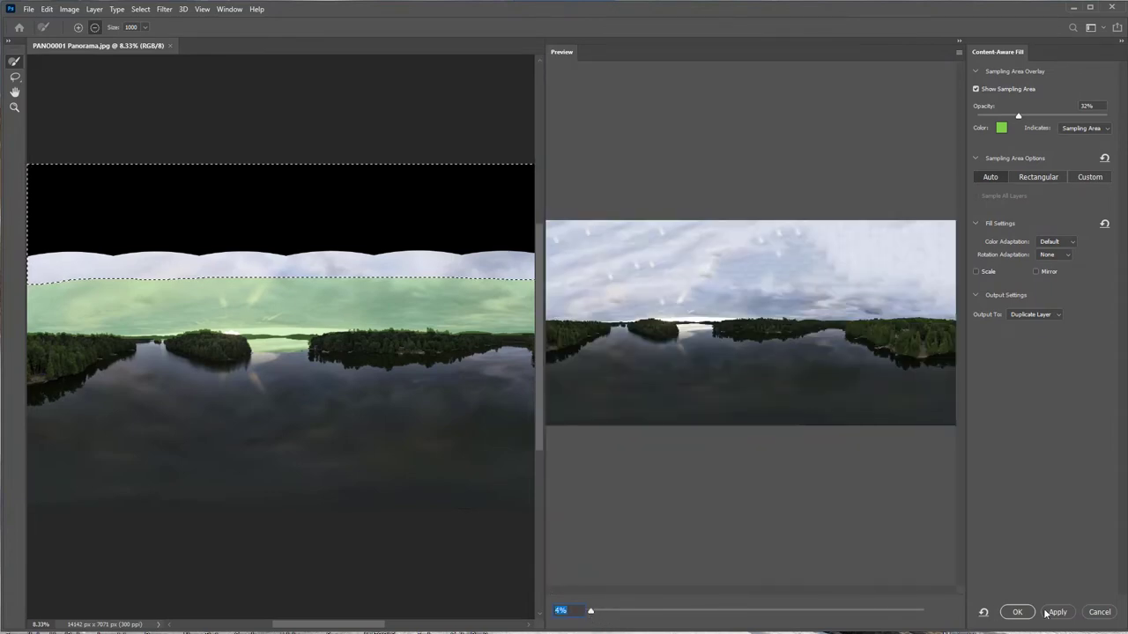
pyautogui.click(1099, 612)
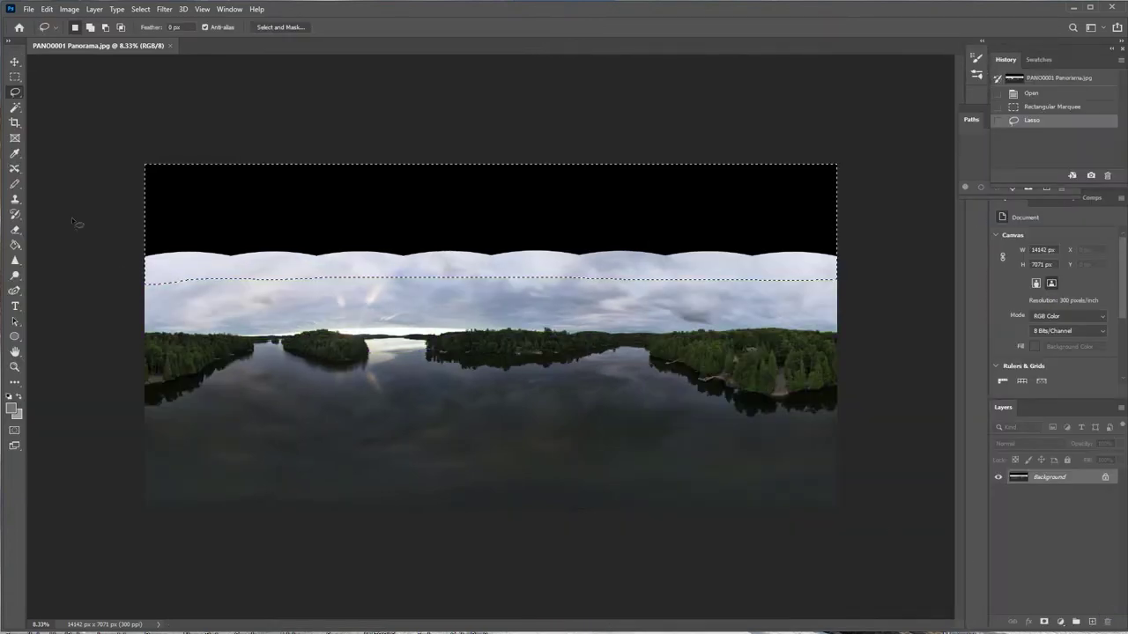
pyautogui.click(273, 308)
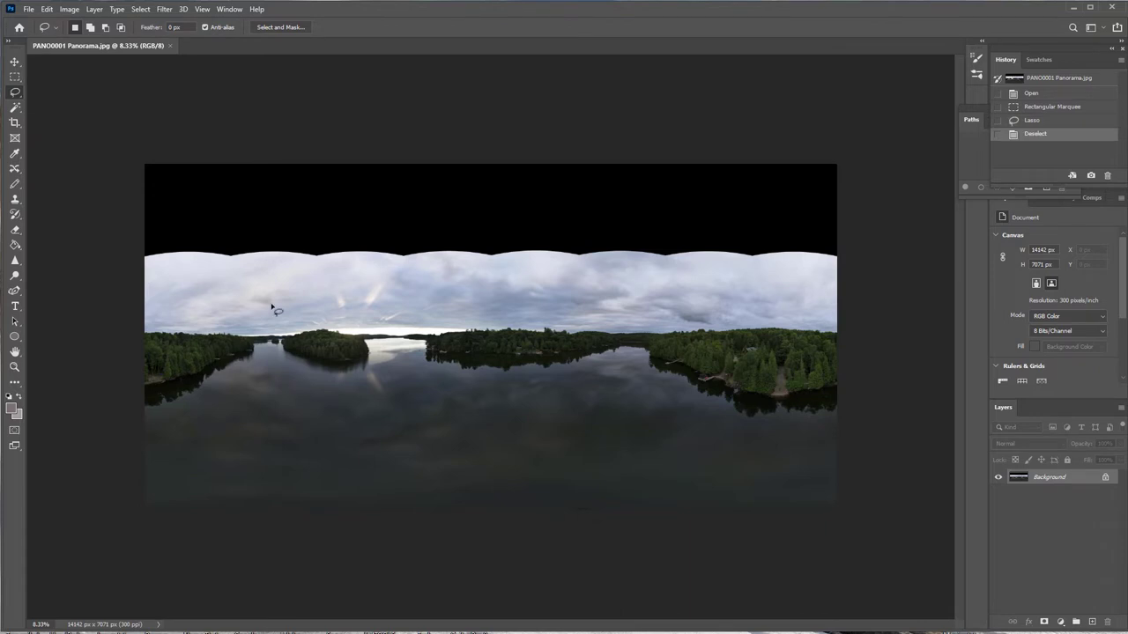
# - Apply the Polar Coordinates distortion to the panorama with the Rectangular to Polar option
pyautogui.click(166, 9)
pyautogui.moveTo(221, 168)
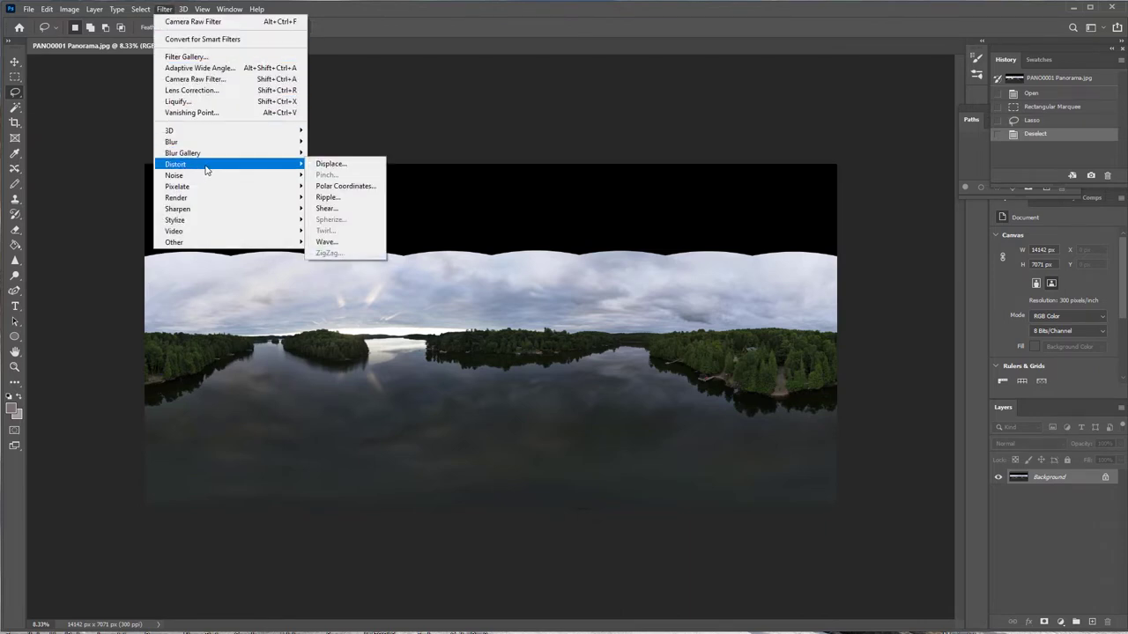
pyautogui.click(359, 189)
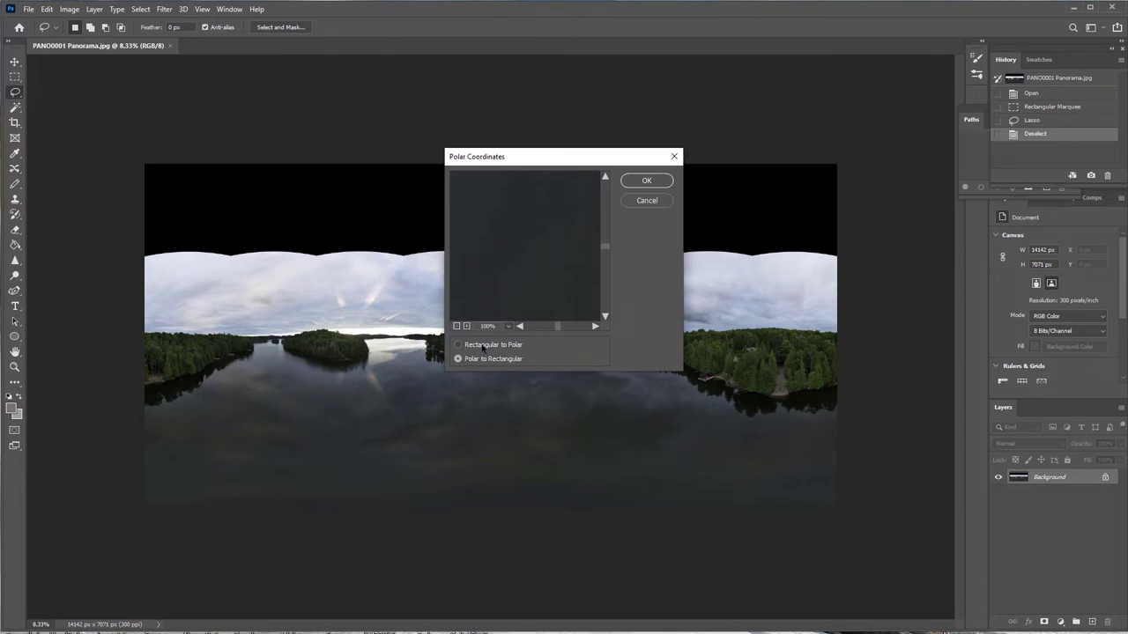
pyautogui.click(481, 346)
pyautogui.click(640, 185)
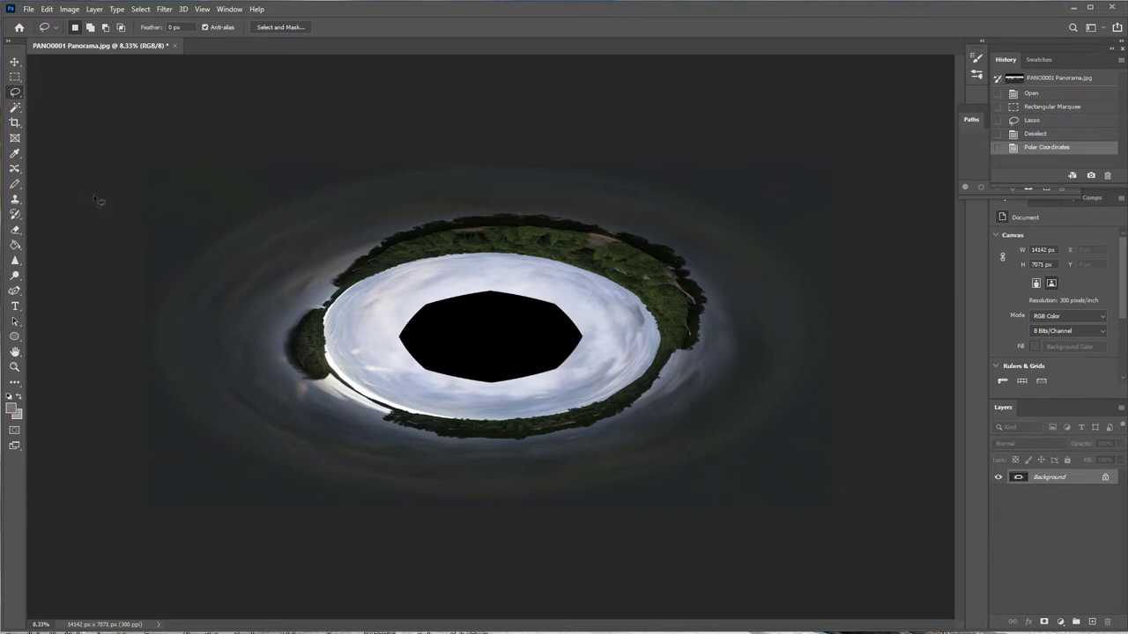
# - Select the black centre of the polar image with the Magic Wand and expand the selection by 3 pixels
pyautogui.click(15, 107)
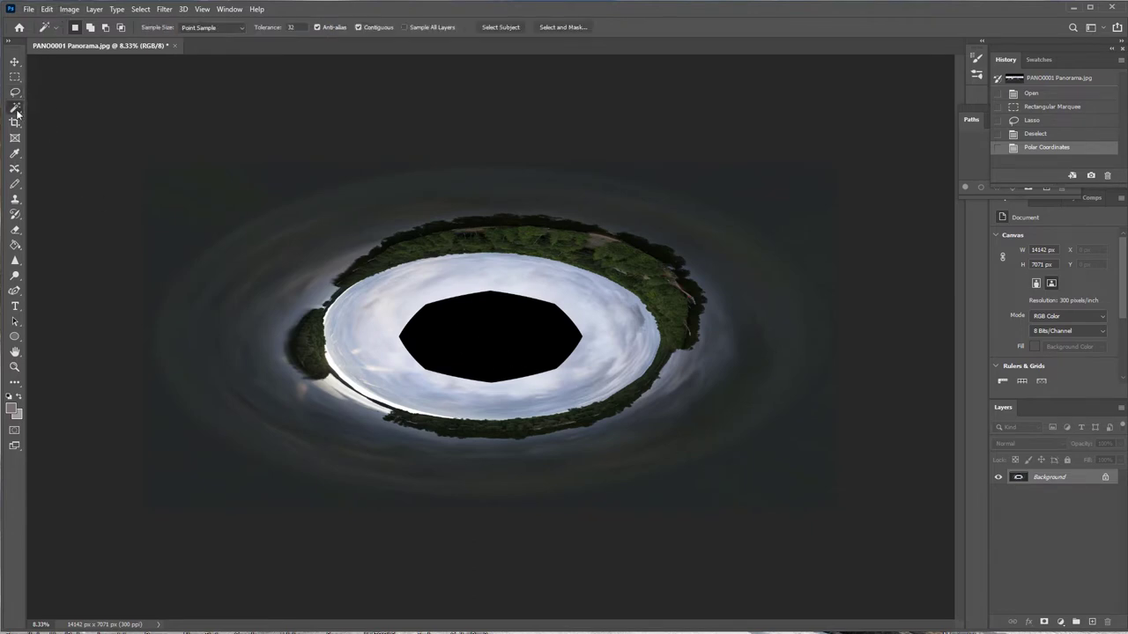
pyautogui.click(467, 327)
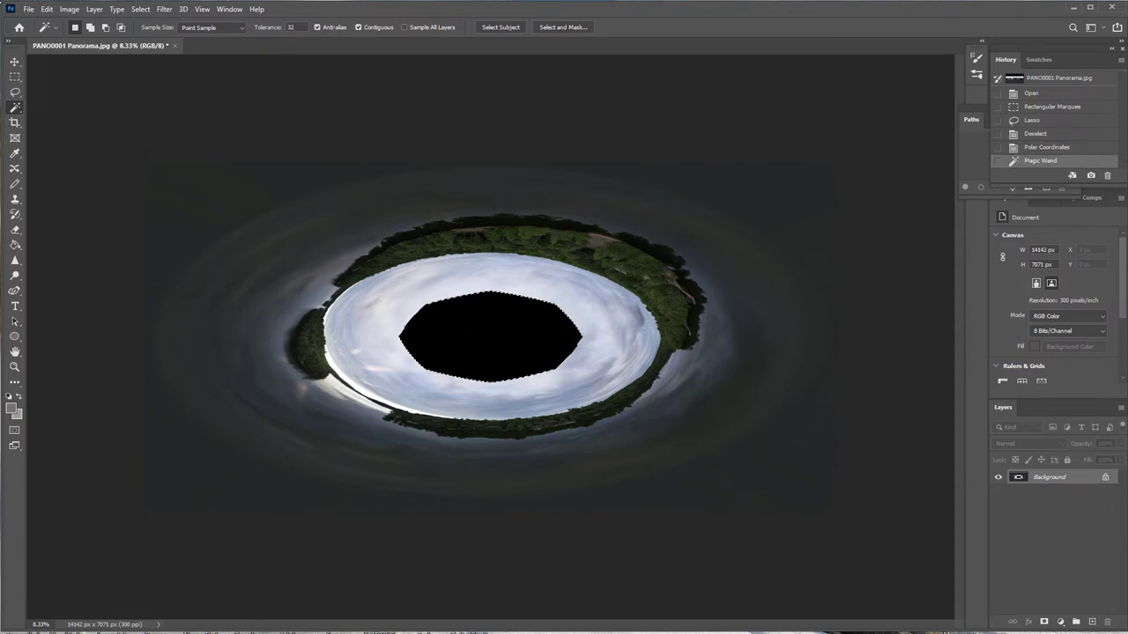
pyautogui.click(141, 9)
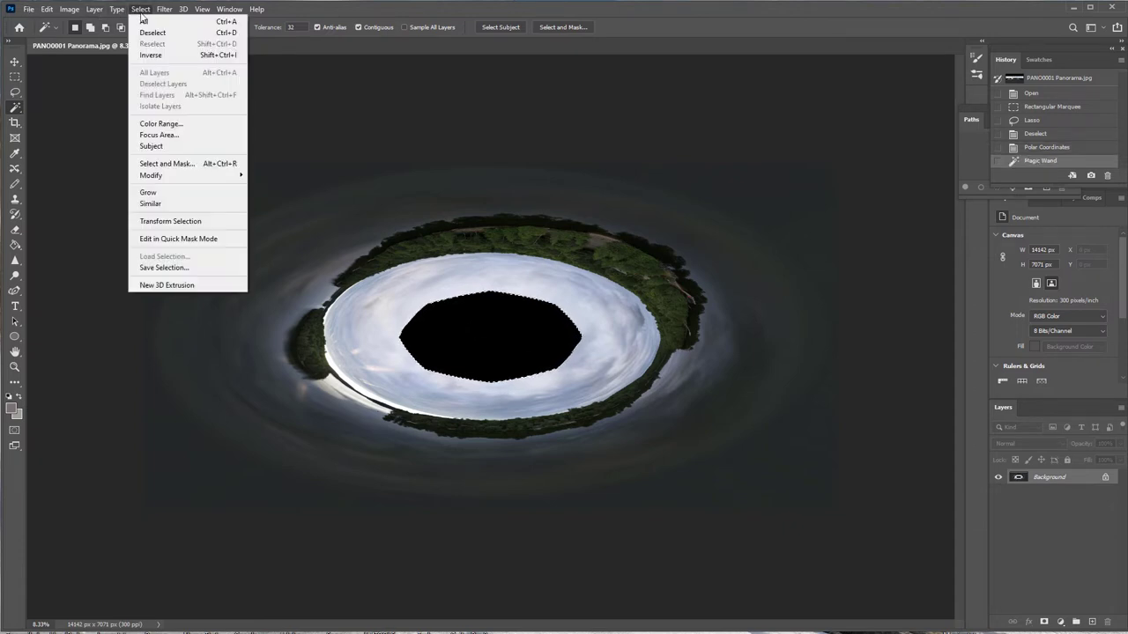
pyautogui.moveTo(161, 178)
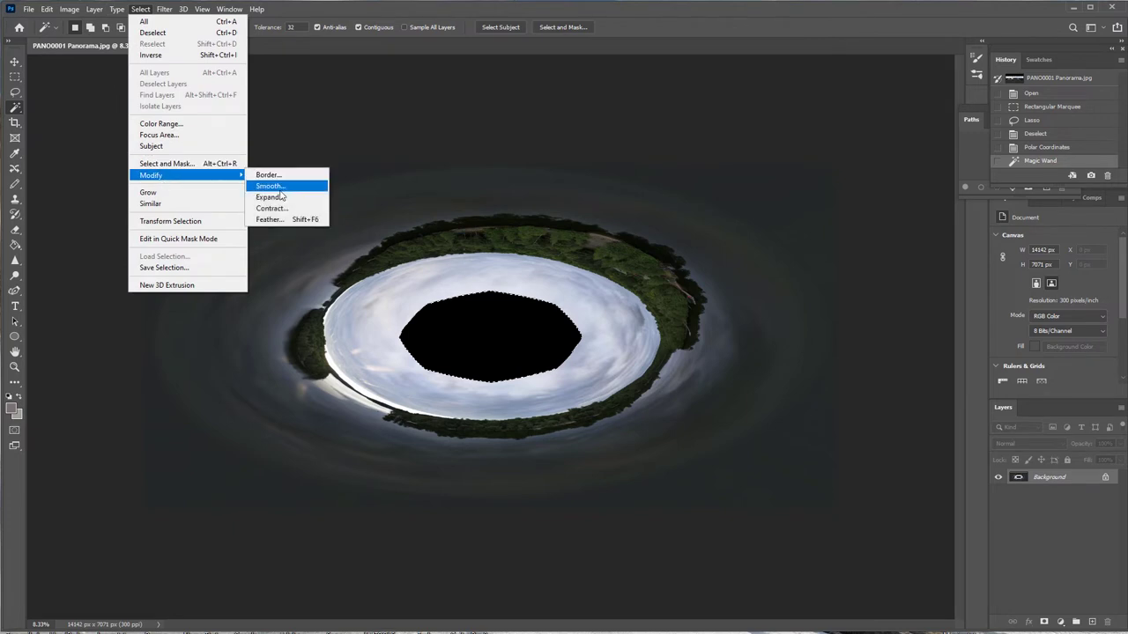
pyautogui.click(275, 198)
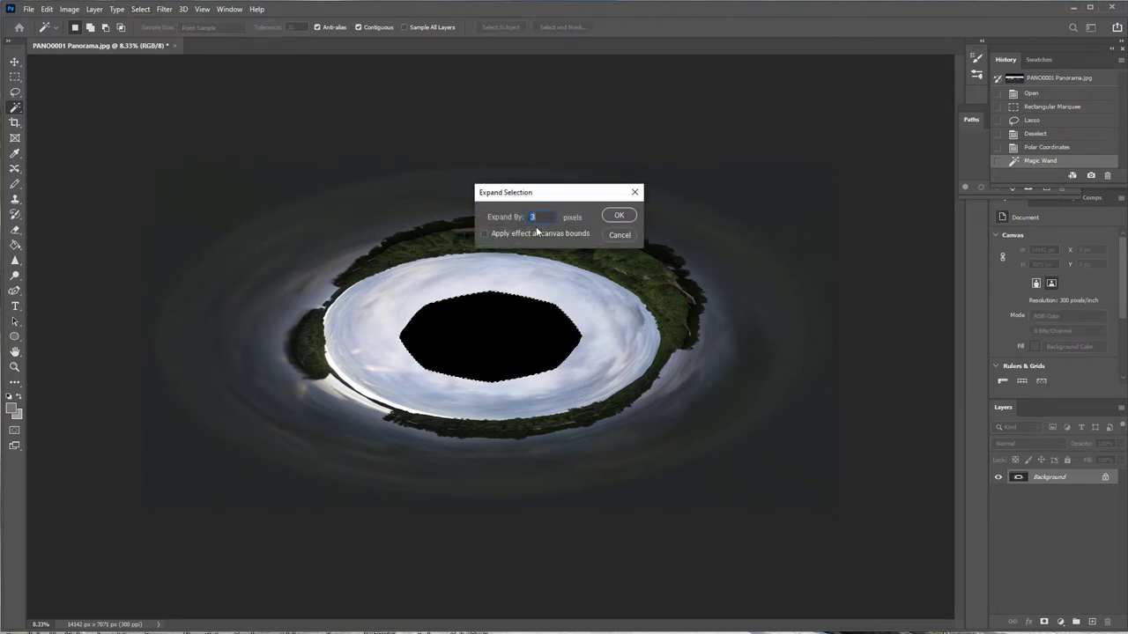
pyautogui.click(620, 217)
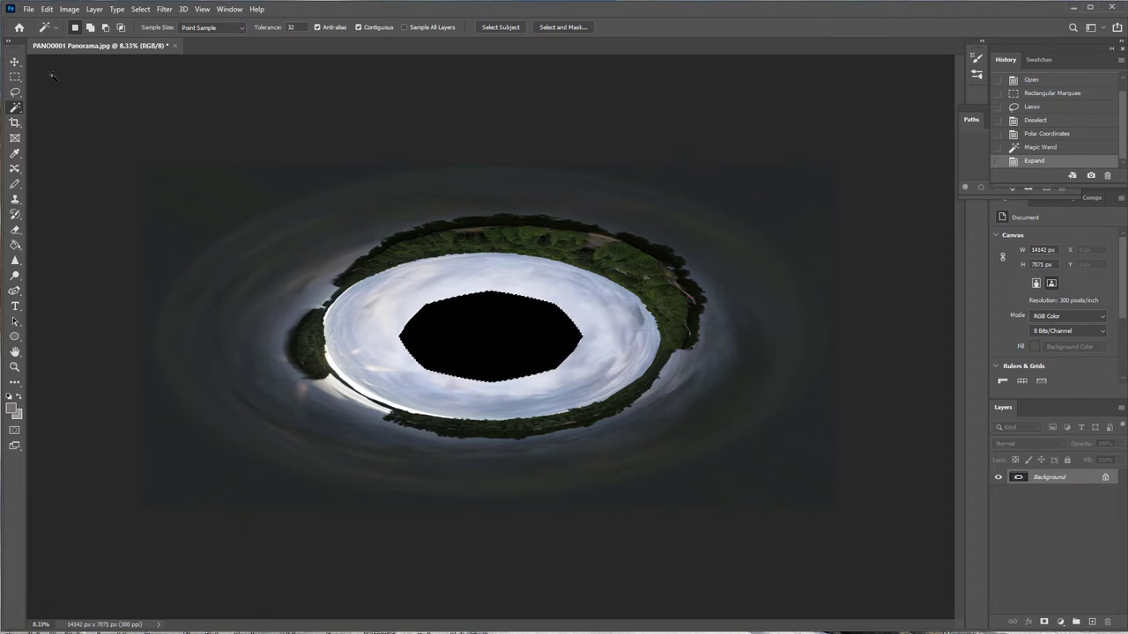
# - Content-Aware Fill the black centre from a custom sampling area on the surrounding clouds, output to a duplicate layer, and deselect
pyautogui.click(47, 8)
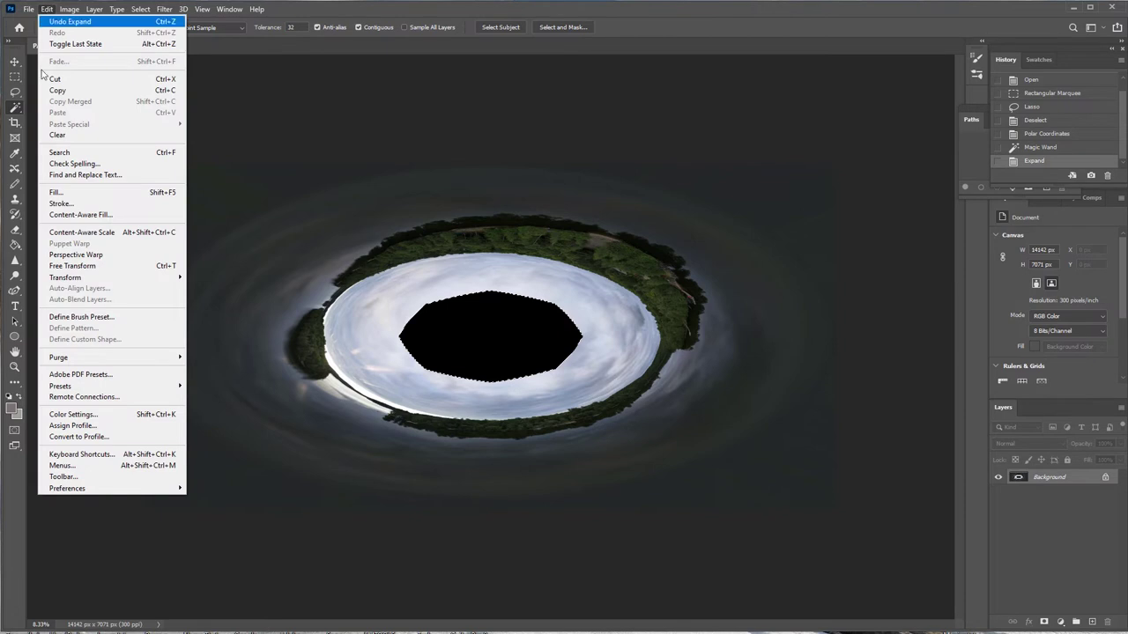
pyautogui.click(60, 215)
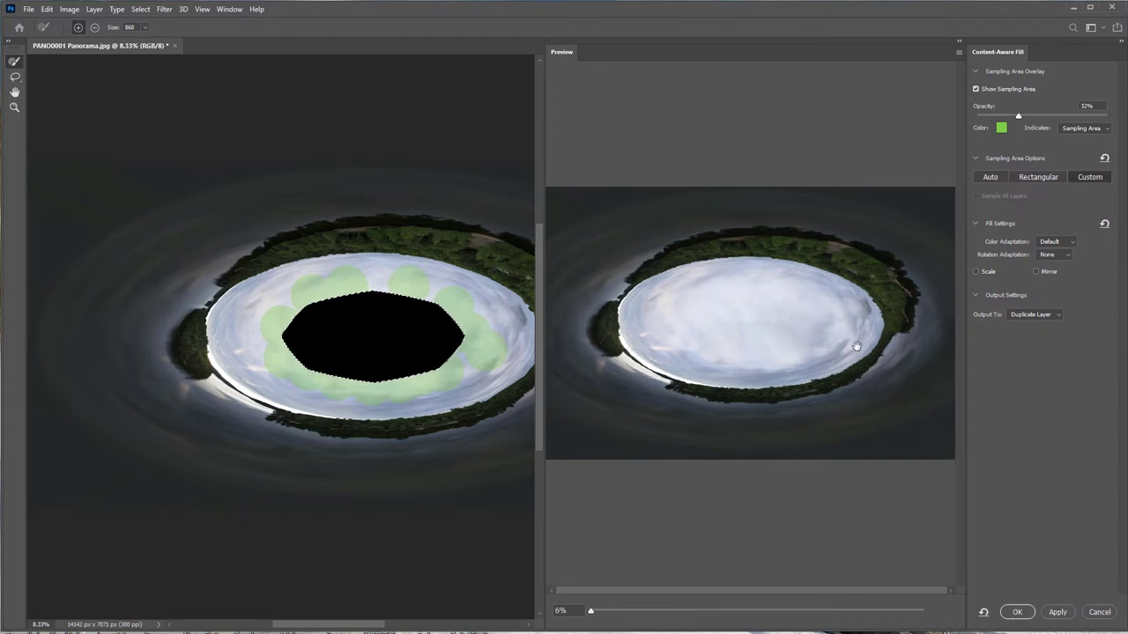
pyautogui.click(1016, 614)
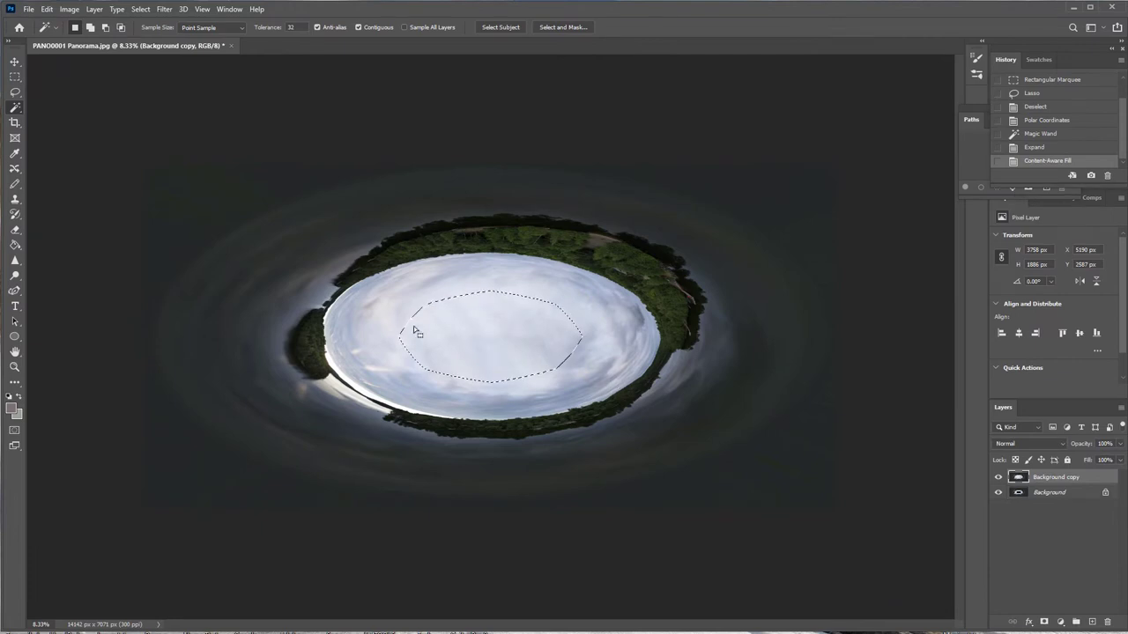
pyautogui.click(13, 92)
pyautogui.click(390, 288)
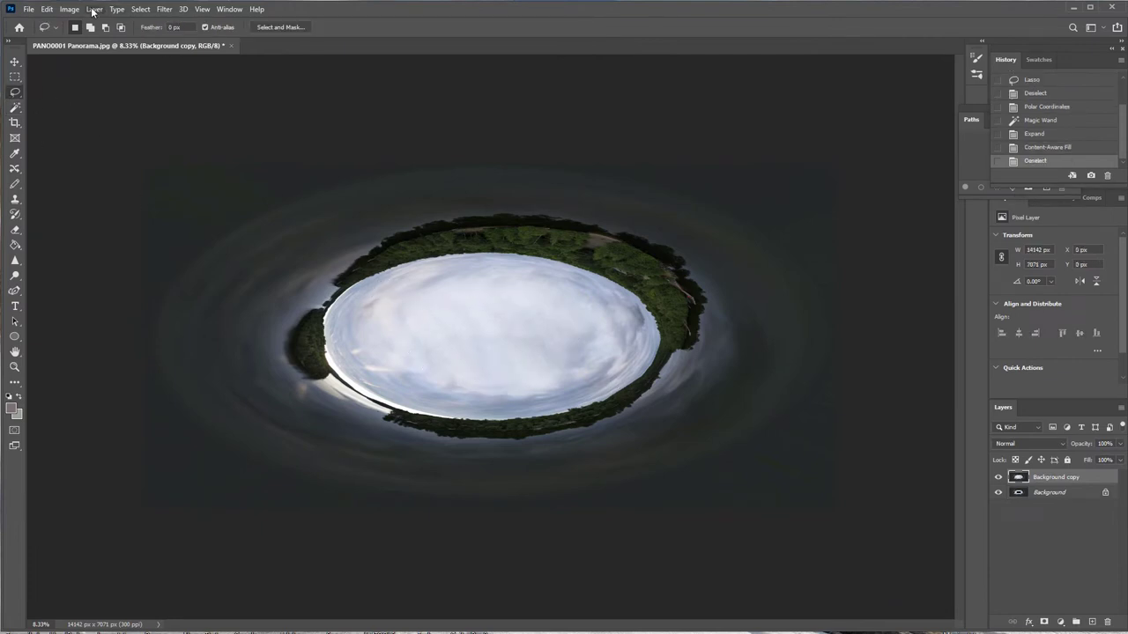
# - Convert the filled layer back to a panorama with the Polar Coordinates filter's Polar to Rectangular option
pyautogui.click(163, 9)
pyautogui.moveTo(200, 169)
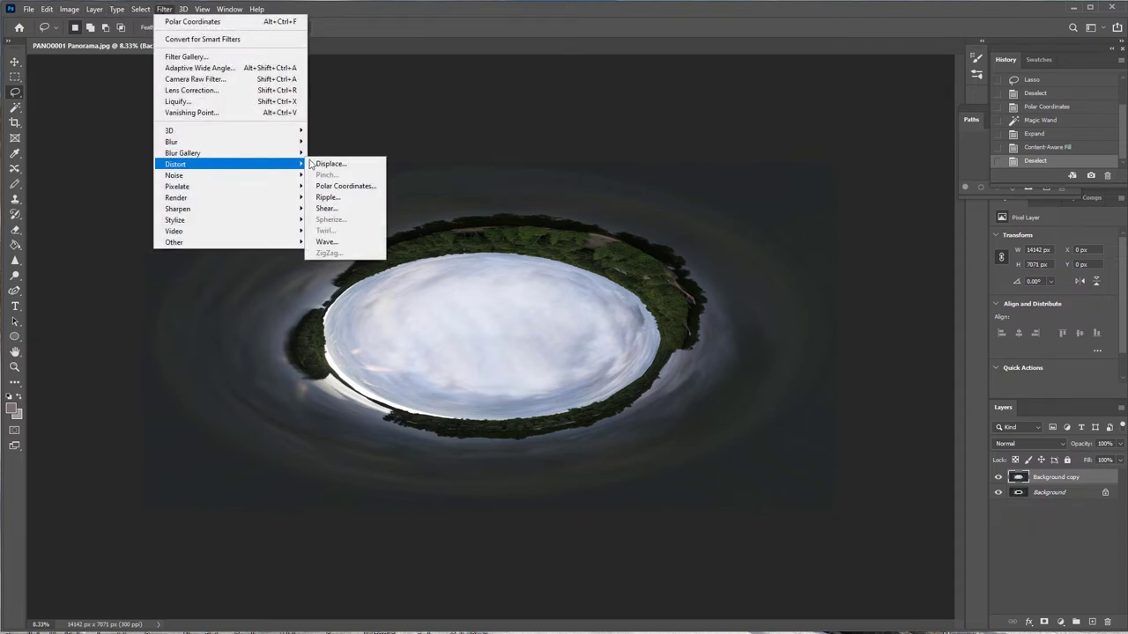
pyautogui.click(354, 187)
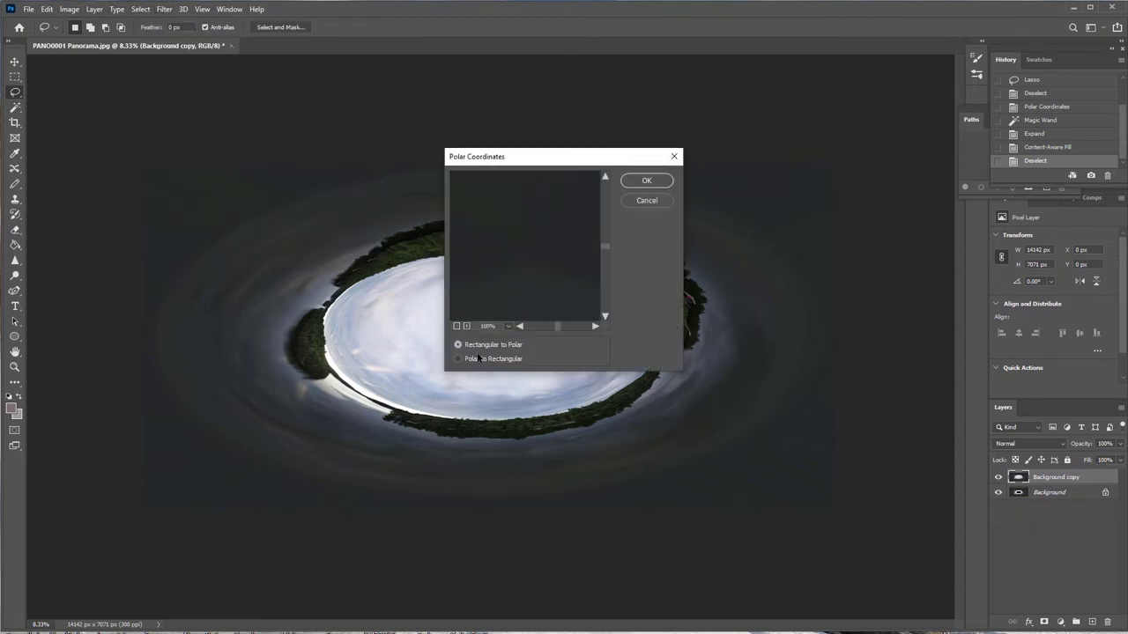
pyautogui.click(479, 359)
pyautogui.click(647, 182)
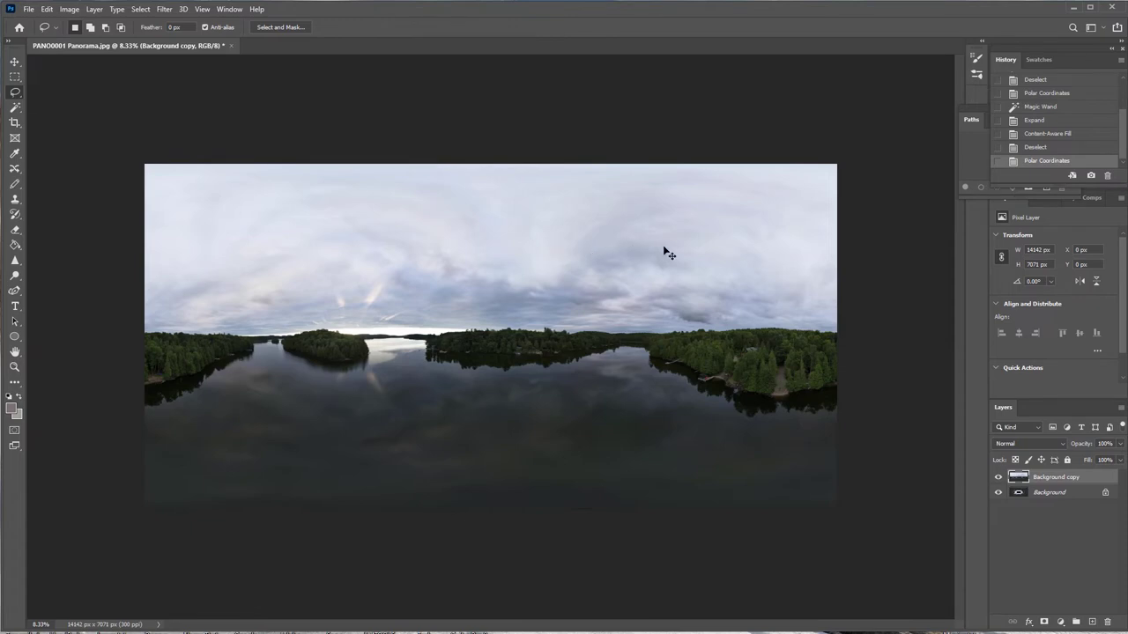
# - Examine the filled sky, the horizon and the light flares above the lake up close across the panorama
pyautogui.hotkey('ctrl', '+')
pyautogui.hotkey('ctrl', '+')
pyautogui.hotkey('ctrl', '+')
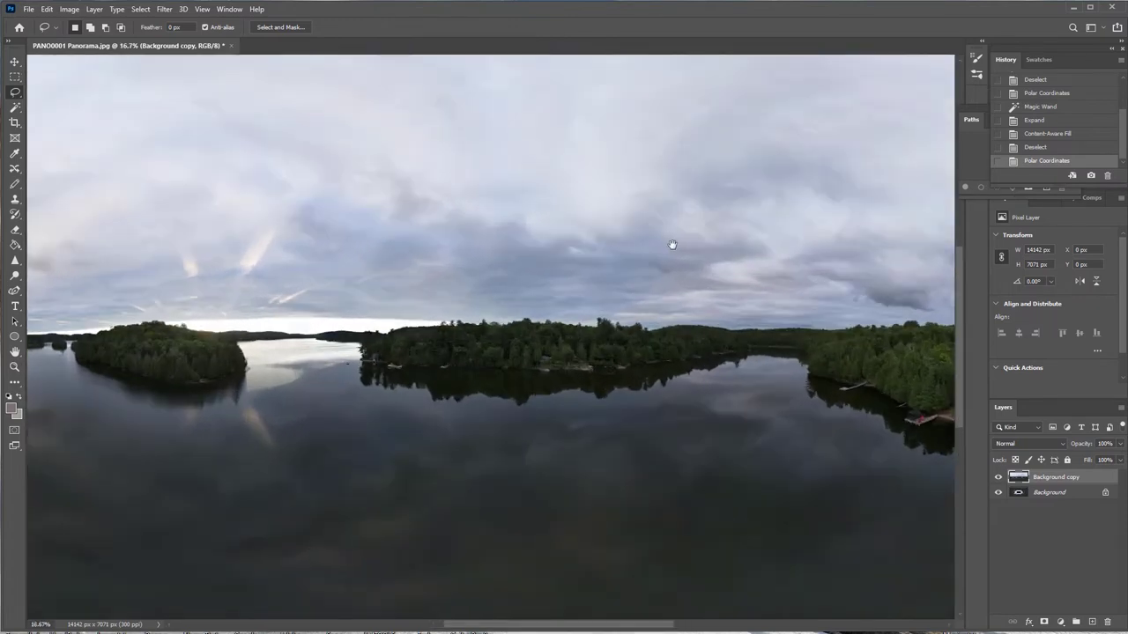
pyautogui.moveTo(672, 245); pyautogui.dragTo(872, 229)
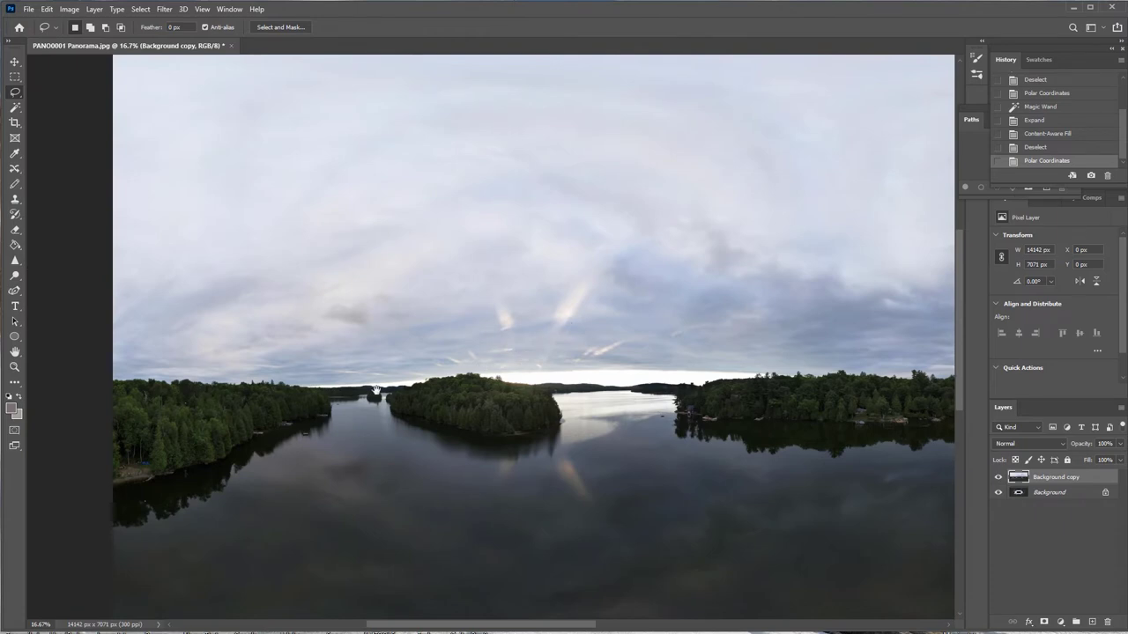
pyautogui.moveTo(687, 375); pyautogui.dragTo(610, 354)
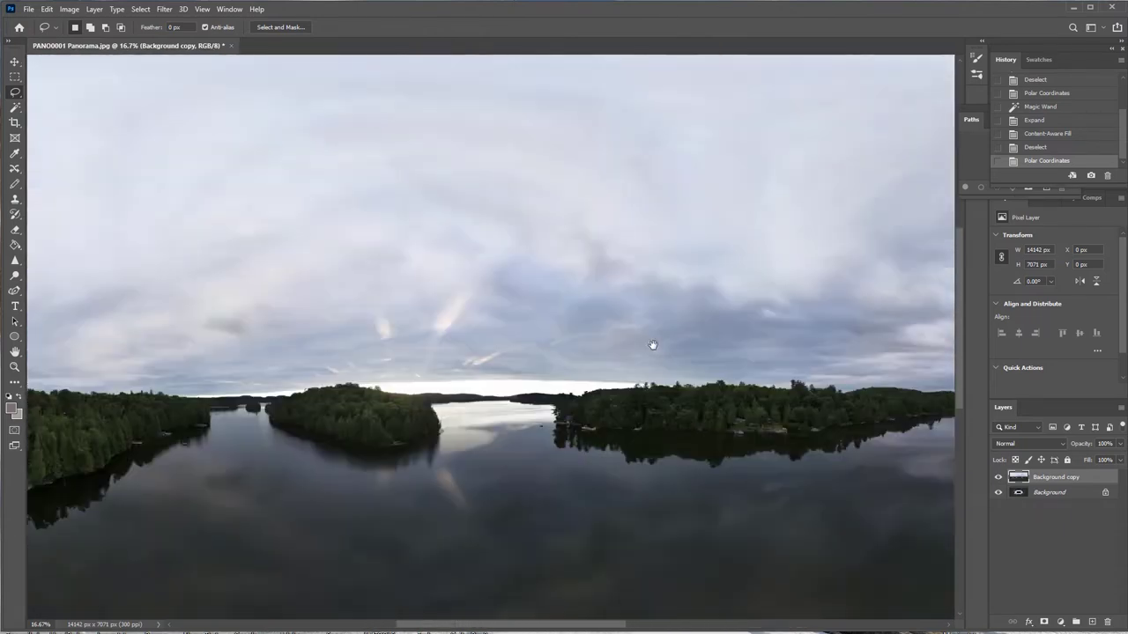
pyautogui.moveTo(244, 272)
pyautogui.mouseDown()
pyautogui.moveTo(446, 287)
pyautogui.moveTo(212, 292)
pyautogui.mouseUp()
pyautogui.moveTo(464, 328); pyautogui.dragTo(418, 282)
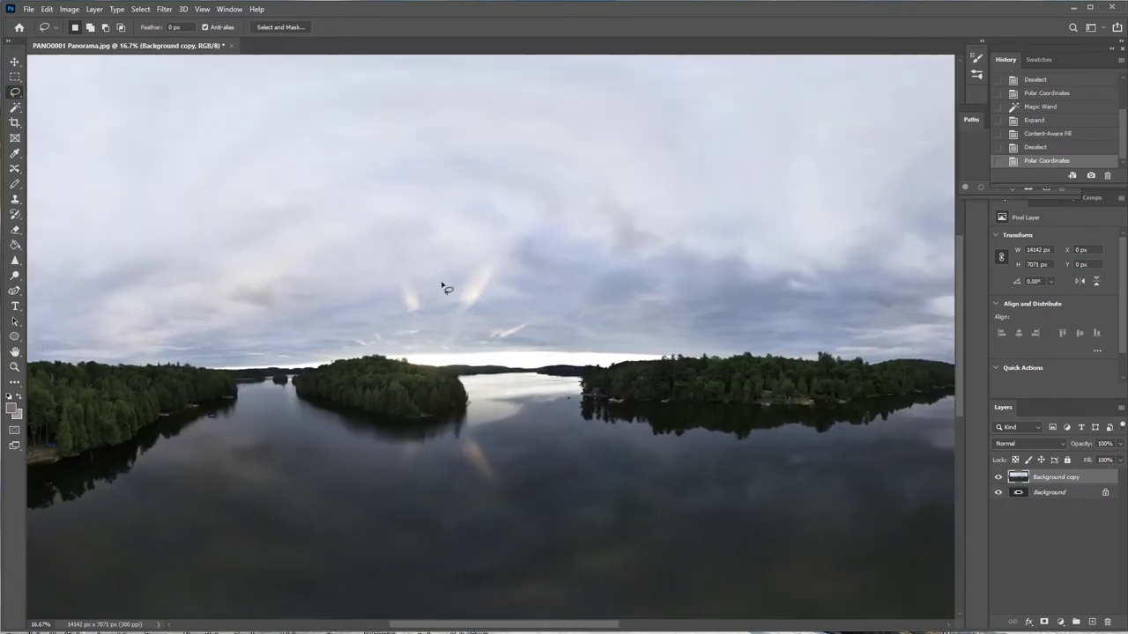
pyautogui.hotkey('ctrl', '-')
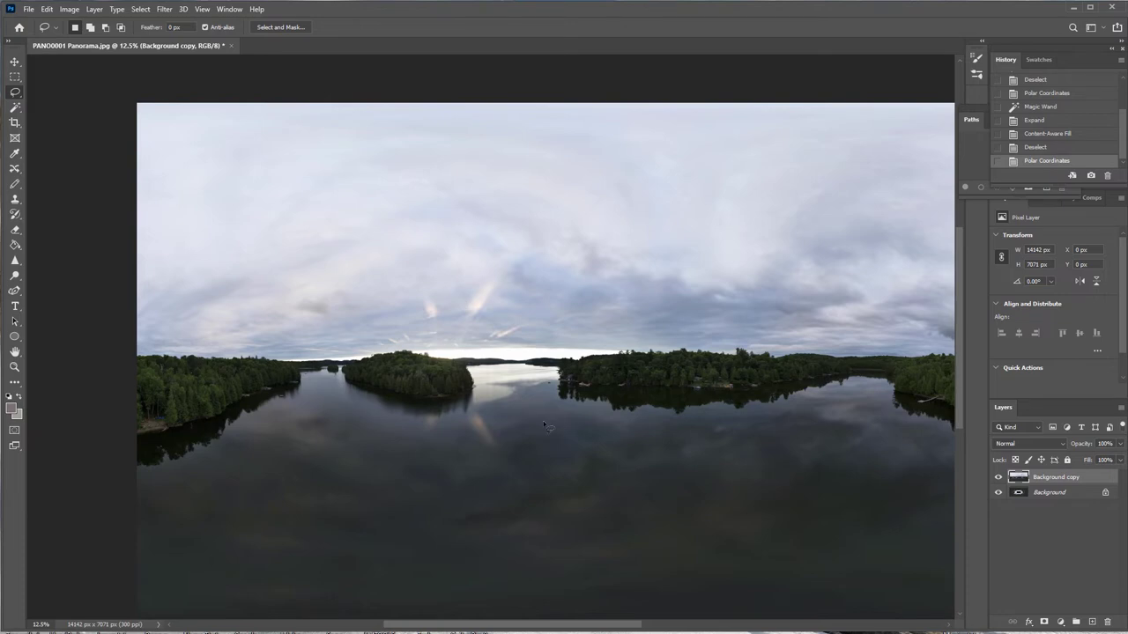
pyautogui.scroll(1, 545, 426)
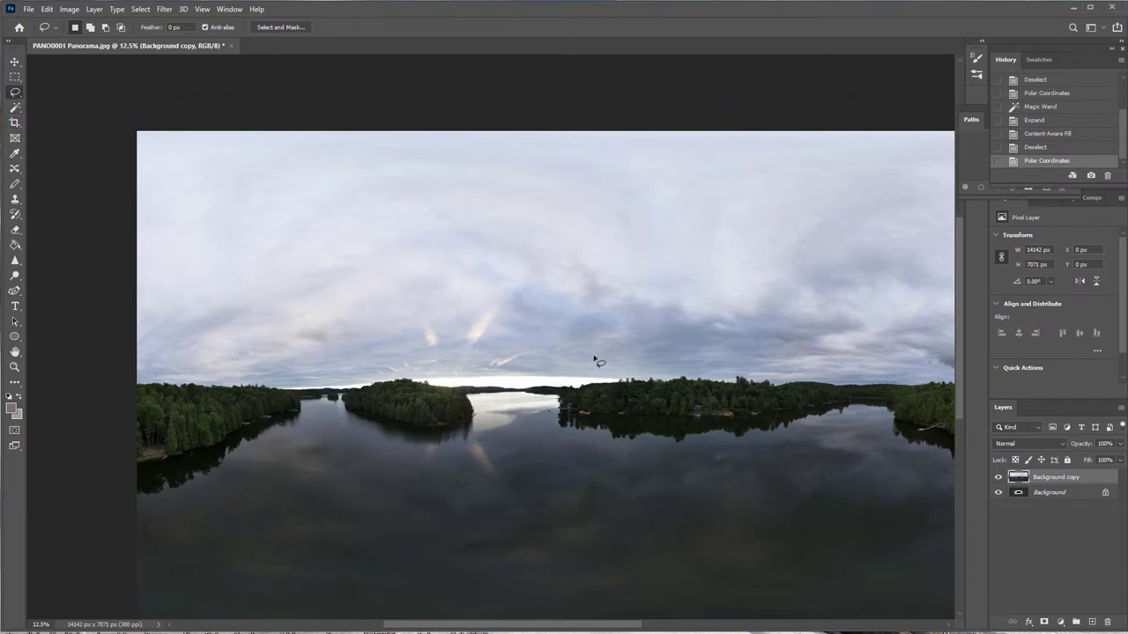
# - Examine the light streaks, tree-covered island, shoreline and water reflections of the converted panorama at 50% zoom
pyautogui.hotkey('ctrl', '+')
pyautogui.hotkey('ctrl', '+')
pyautogui.hotkey('ctrl', '+')
pyautogui.hotkey('ctrl', '+')
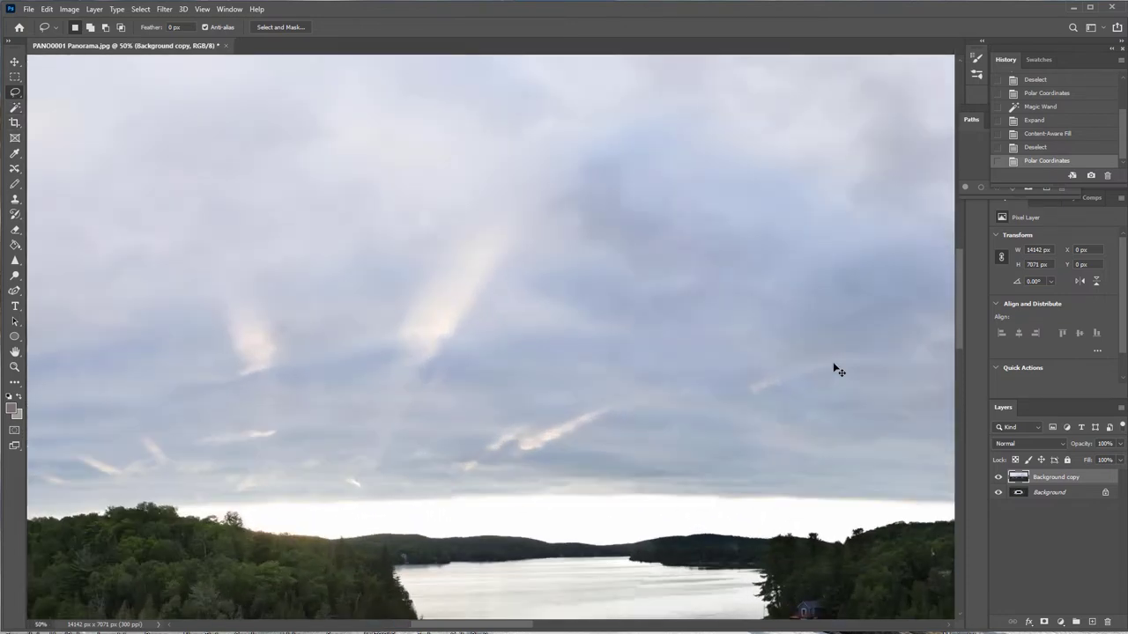
pyautogui.moveTo(838, 430); pyautogui.dragTo(712, 211)
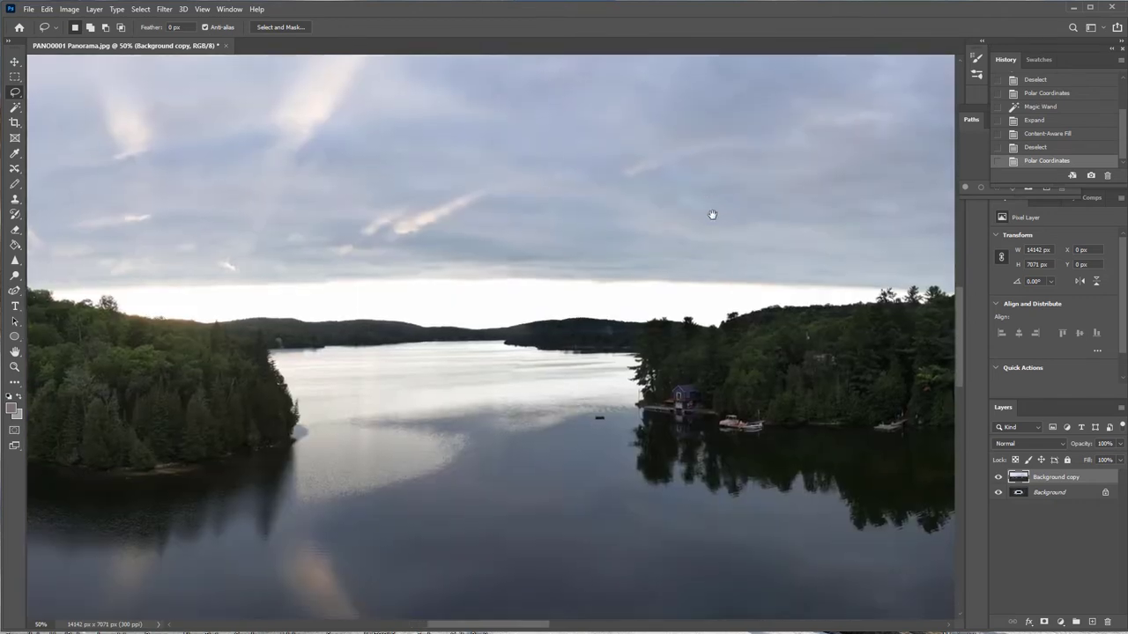
pyautogui.moveTo(776, 351); pyautogui.dragTo(561, 211)
pyautogui.moveTo(736, 252); pyautogui.dragTo(220, 300)
pyautogui.moveTo(790, 329); pyautogui.dragTo(802, 291)
pyautogui.moveTo(320, 297); pyautogui.dragTo(952, 297)
pyautogui.moveTo(128, 227); pyautogui.dragTo(454, 357)
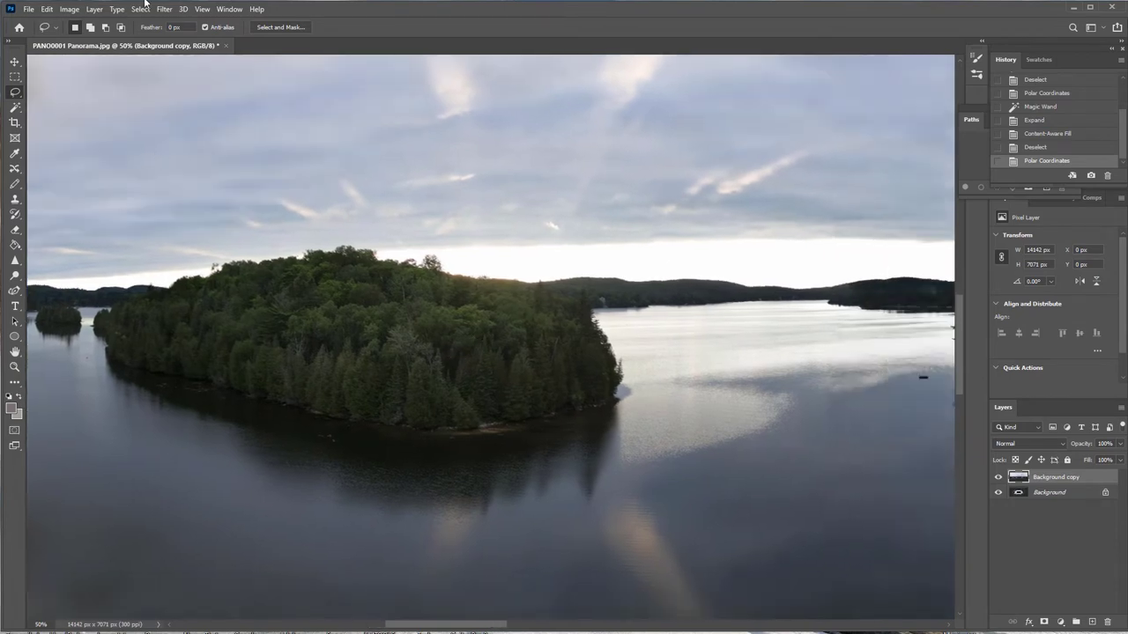
pyautogui.hotkey('ctrl', '-')
pyautogui.hotkey('ctrl', '-')
pyautogui.hotkey('ctrl', '-')
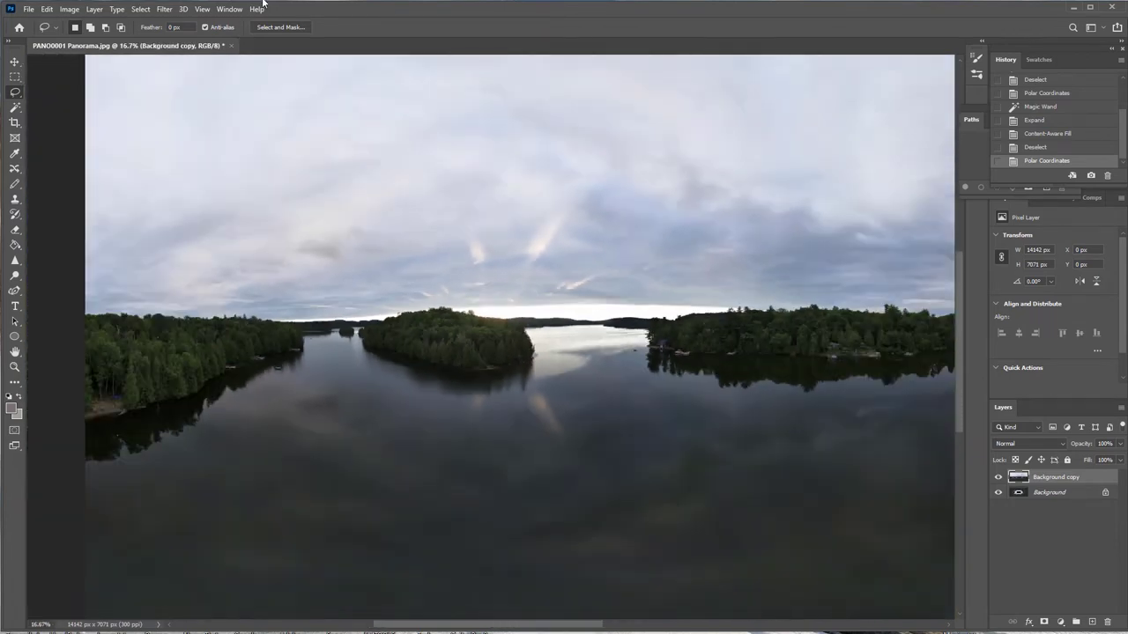
# - Apply the Camera Raw Filter with Auto adjustments, setting Shadows to +7, Exposure to 0.00 and Highlights to -24
pyautogui.click(163, 9)
pyautogui.click(204, 80)
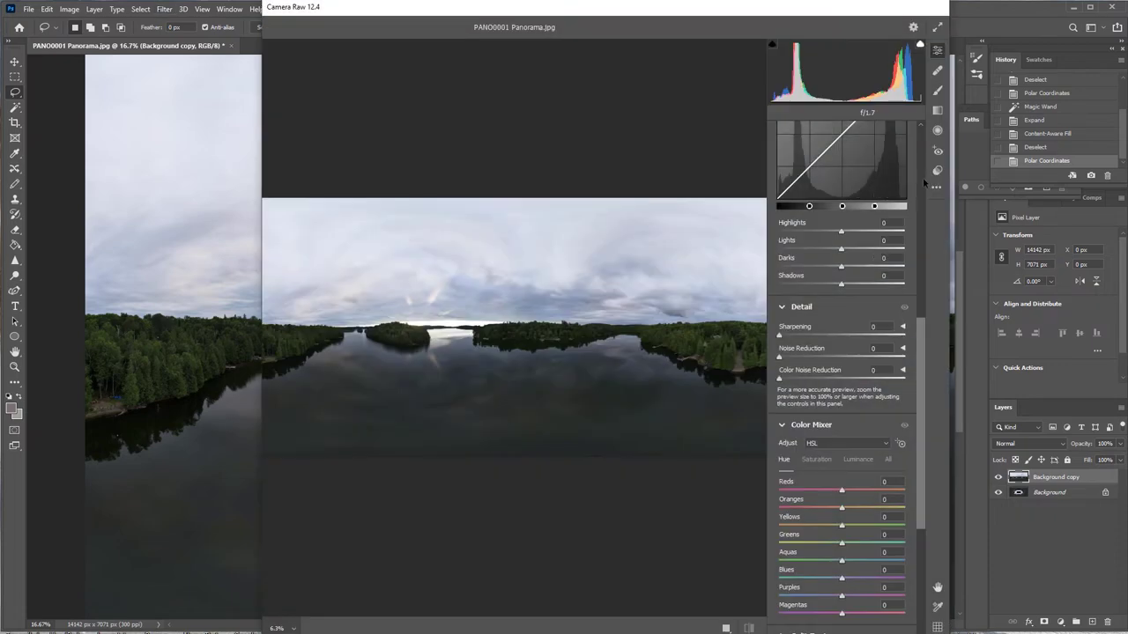
pyautogui.click(921, 138)
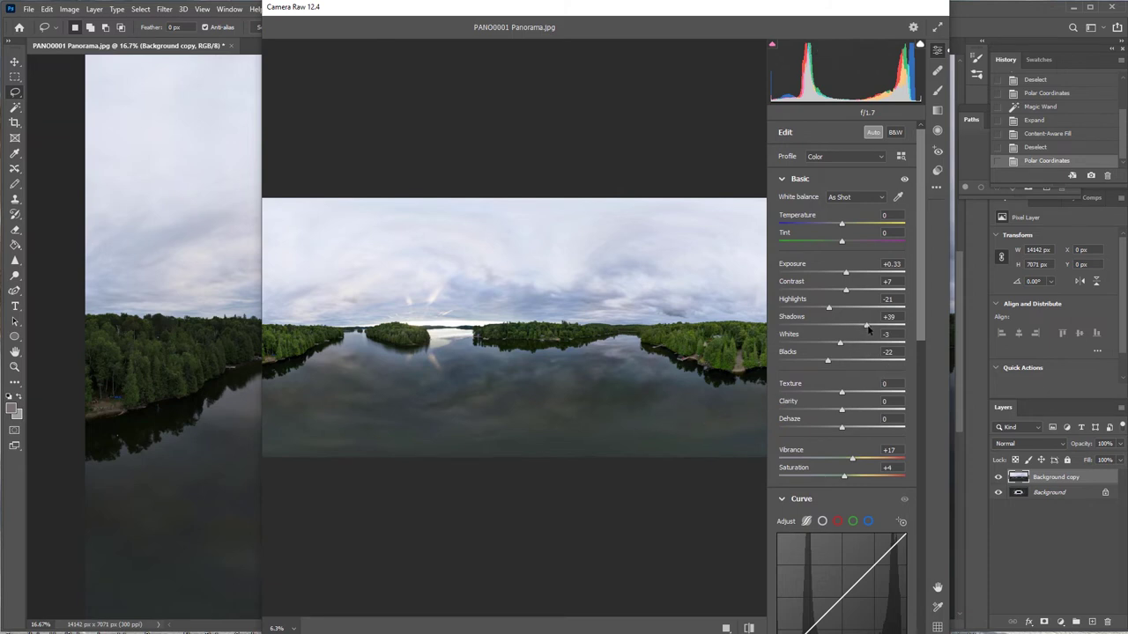
pyautogui.moveTo(868, 327); pyautogui.dragTo(848, 334)
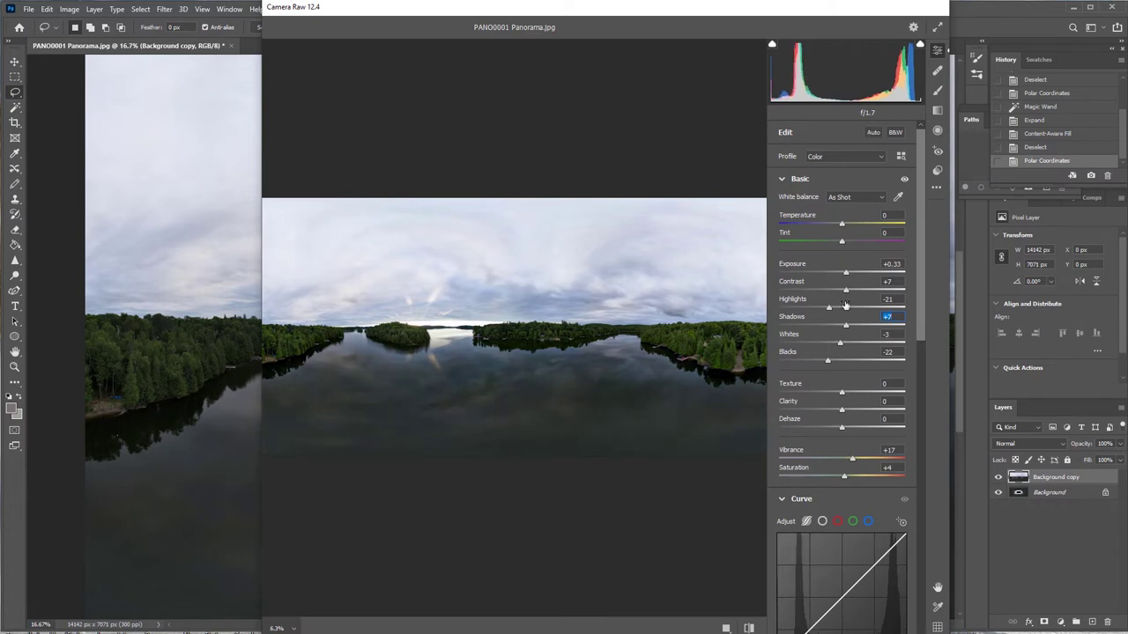
pyautogui.moveTo(847, 276); pyautogui.dragTo(842, 276)
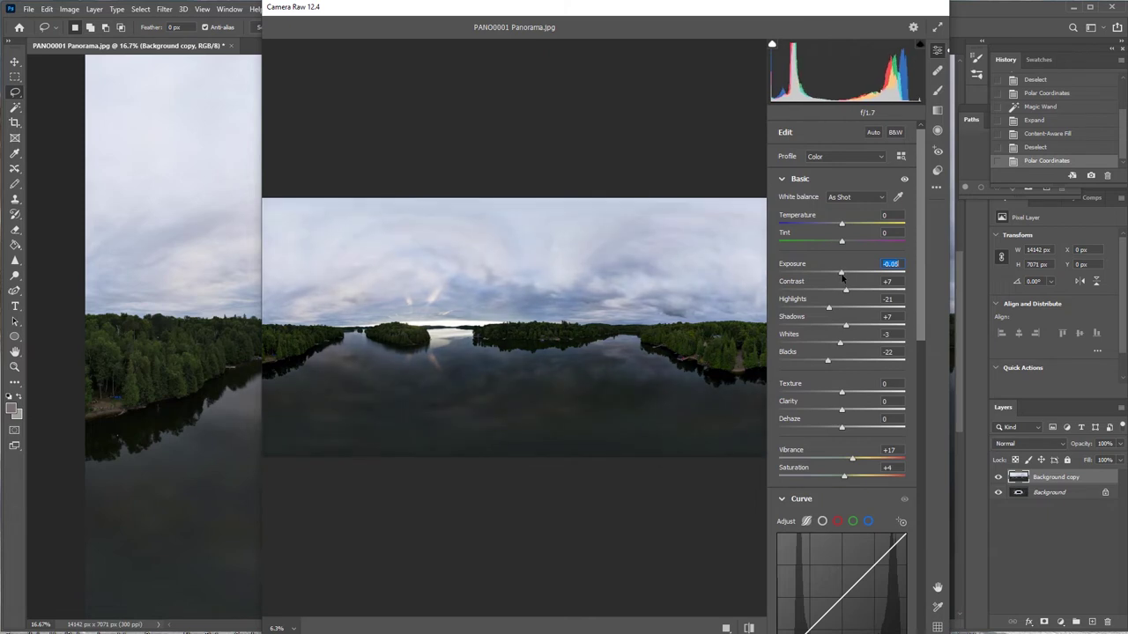
pyautogui.moveTo(841, 276); pyautogui.dragTo(828, 309)
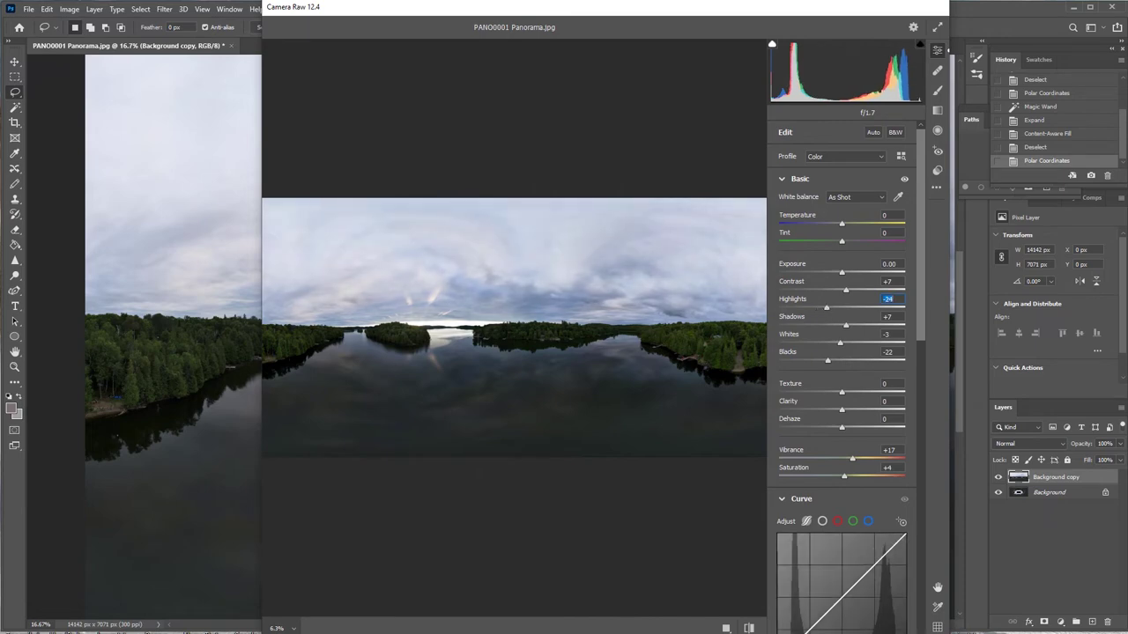
pyautogui.press('Return')
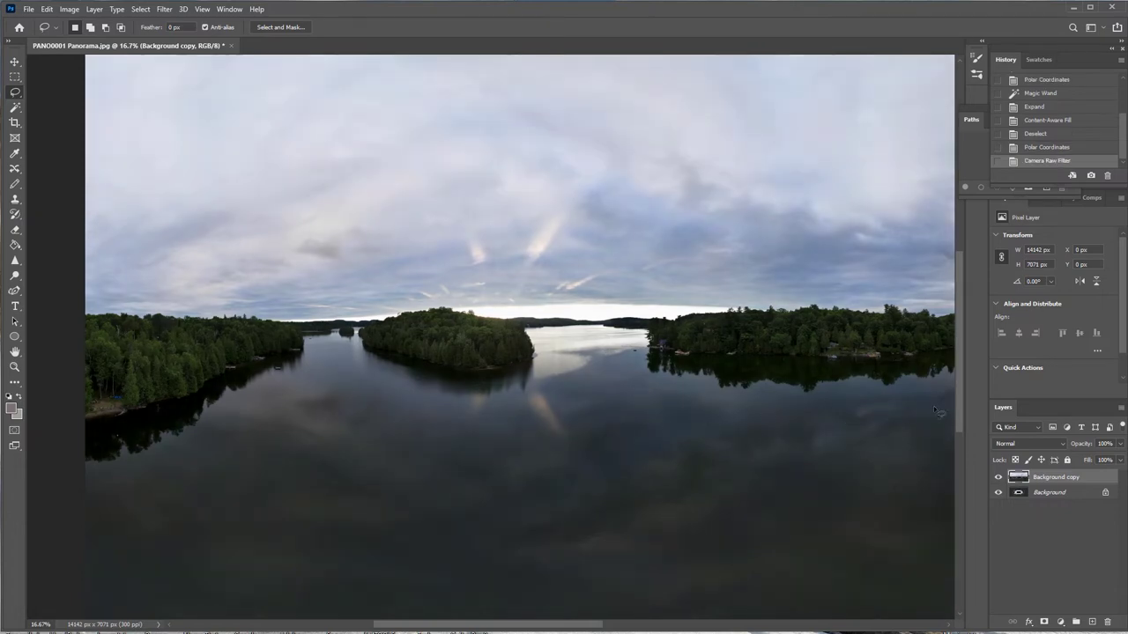
# - Start saving the panorama under a new name as a JPEG in the PANORAMA folder
pyautogui.hotkey('ctrl', '-')
pyautogui.hotkey('ctrl', '-')
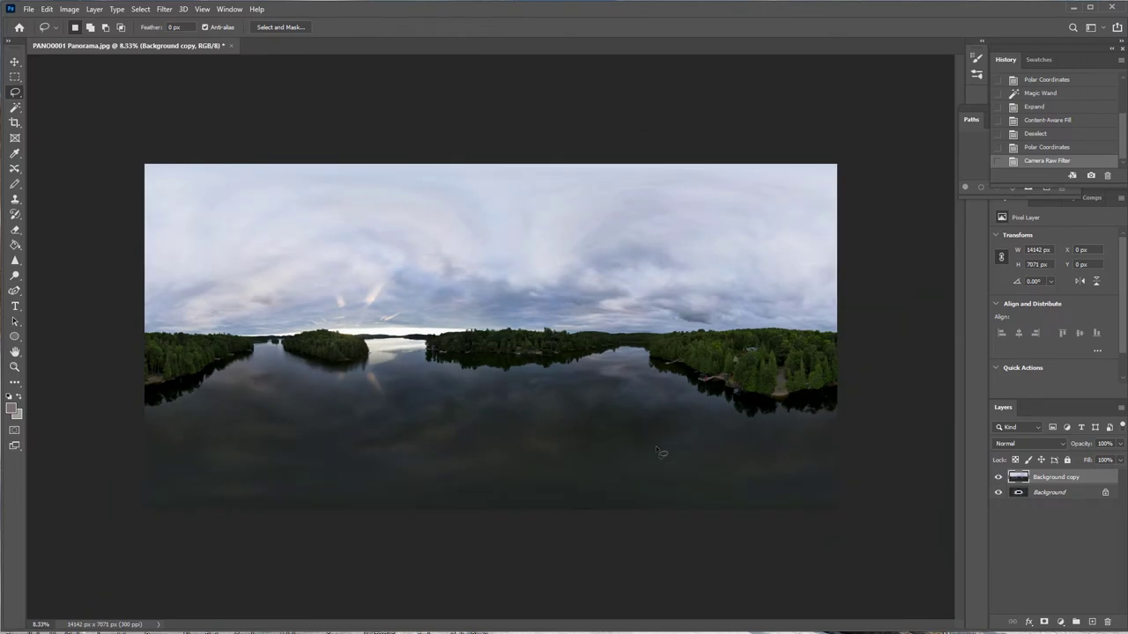
pyautogui.click(28, 9)
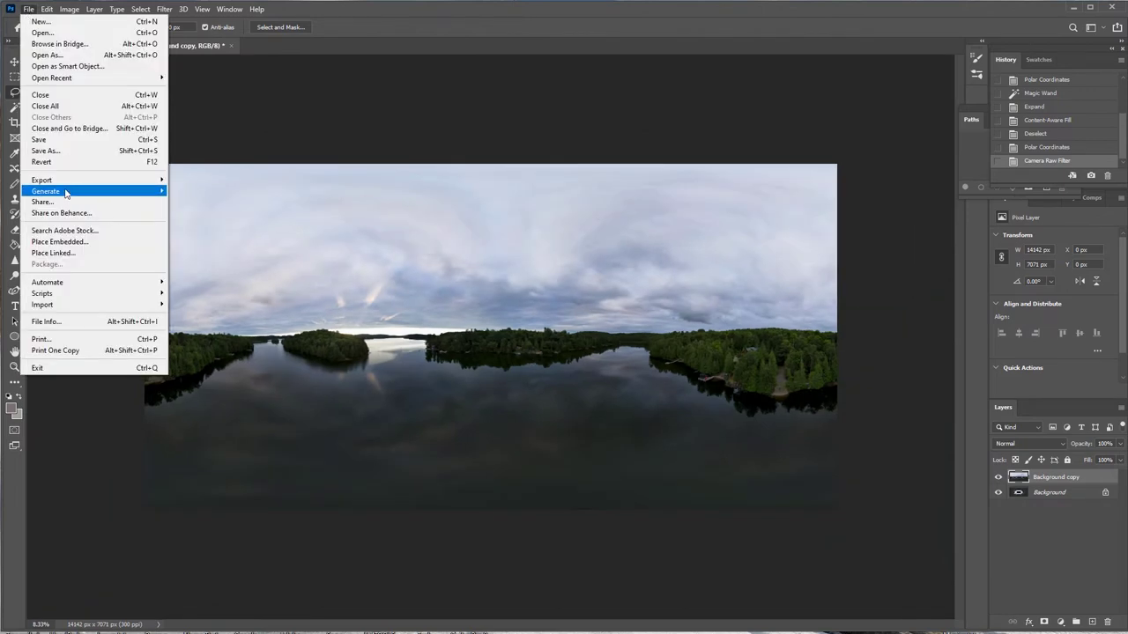
pyautogui.click(132, 151)
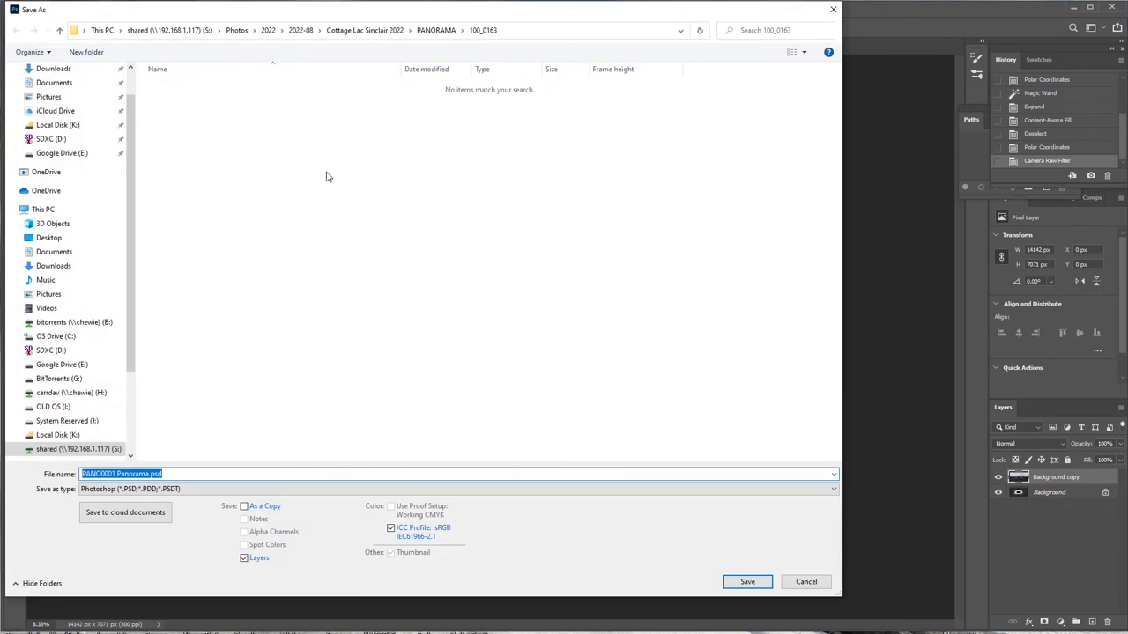
pyautogui.click(395, 489)
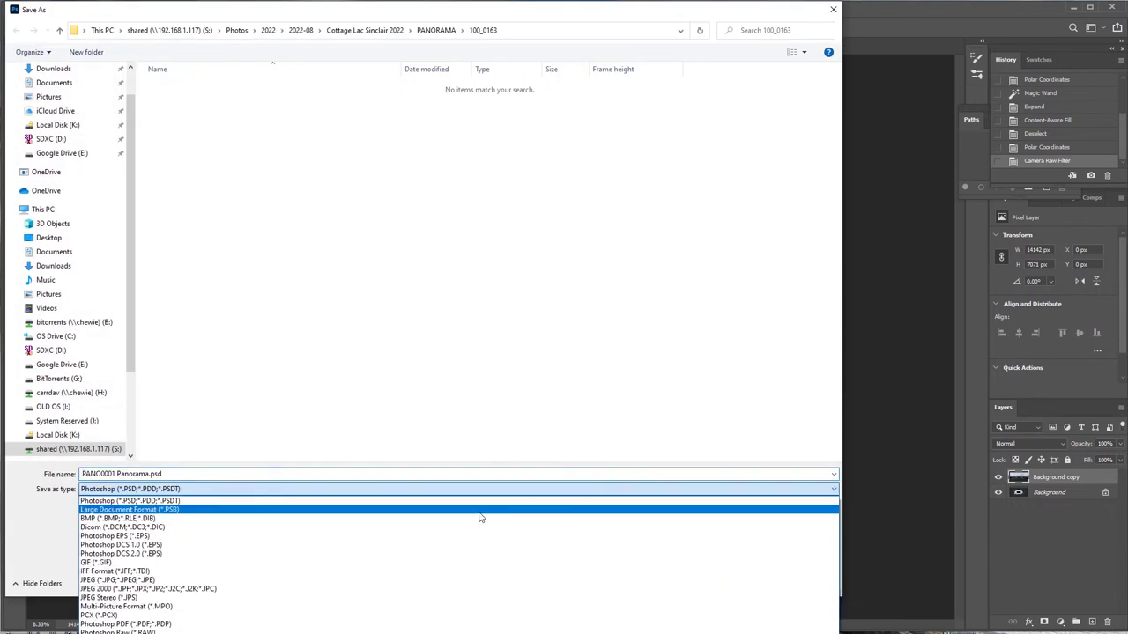
pyautogui.click(134, 582)
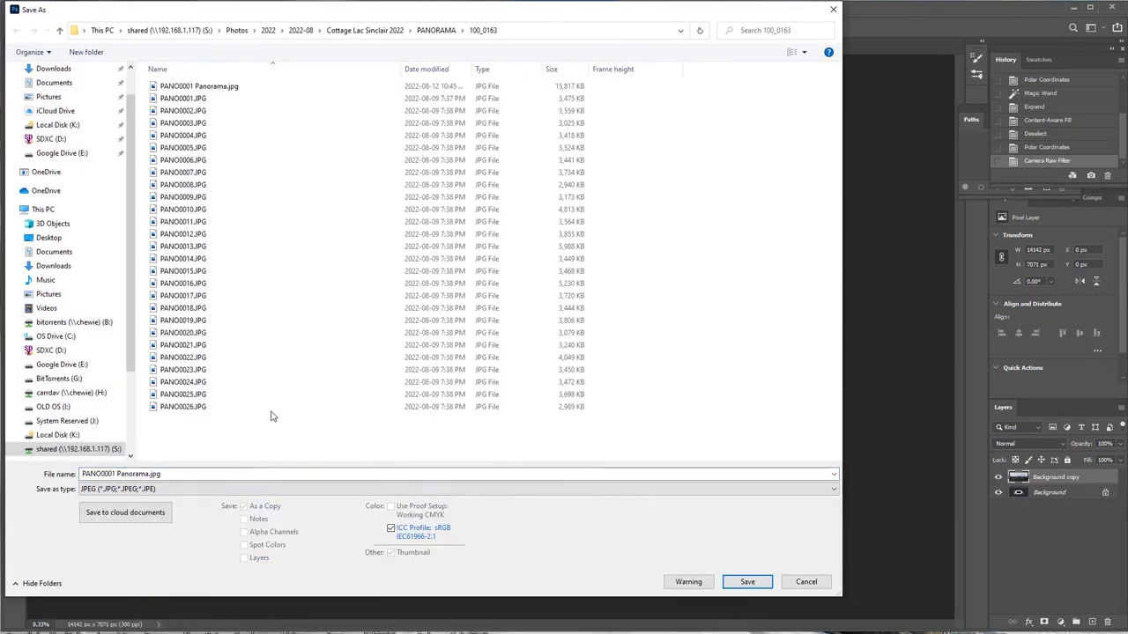
pyautogui.click(436, 30)
pyautogui.scroll(-3, 252, 373)
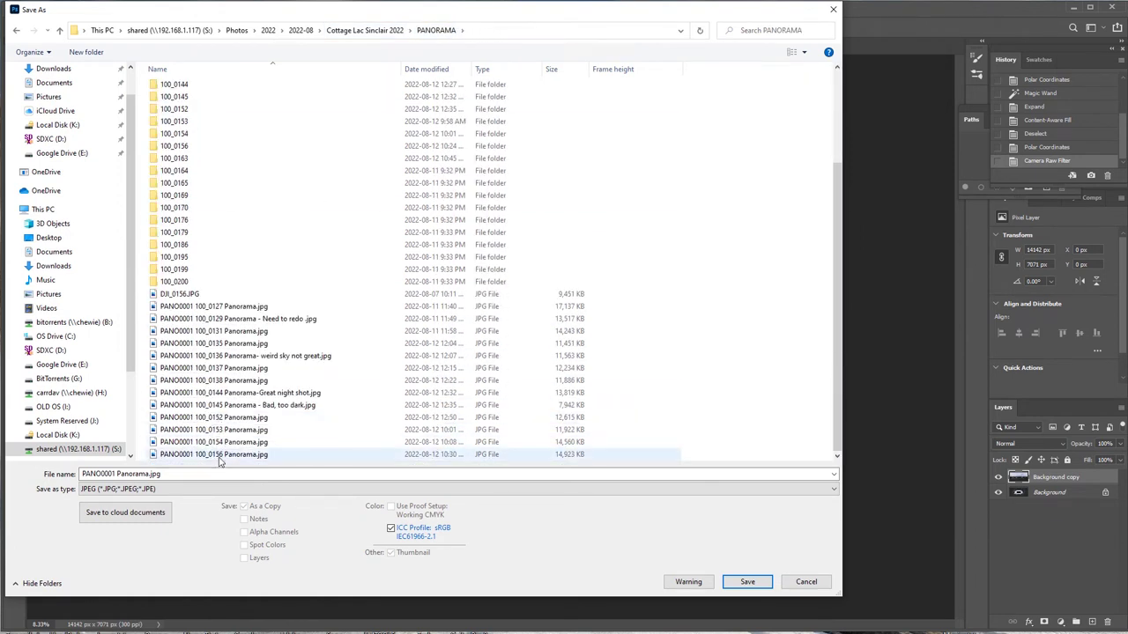
# - Name the JPEG "PANO0001 100_0163-SHF Panorama.jpg", based on the existing 100_0156 panorama's file name, and save it
pyautogui.click(222, 455)
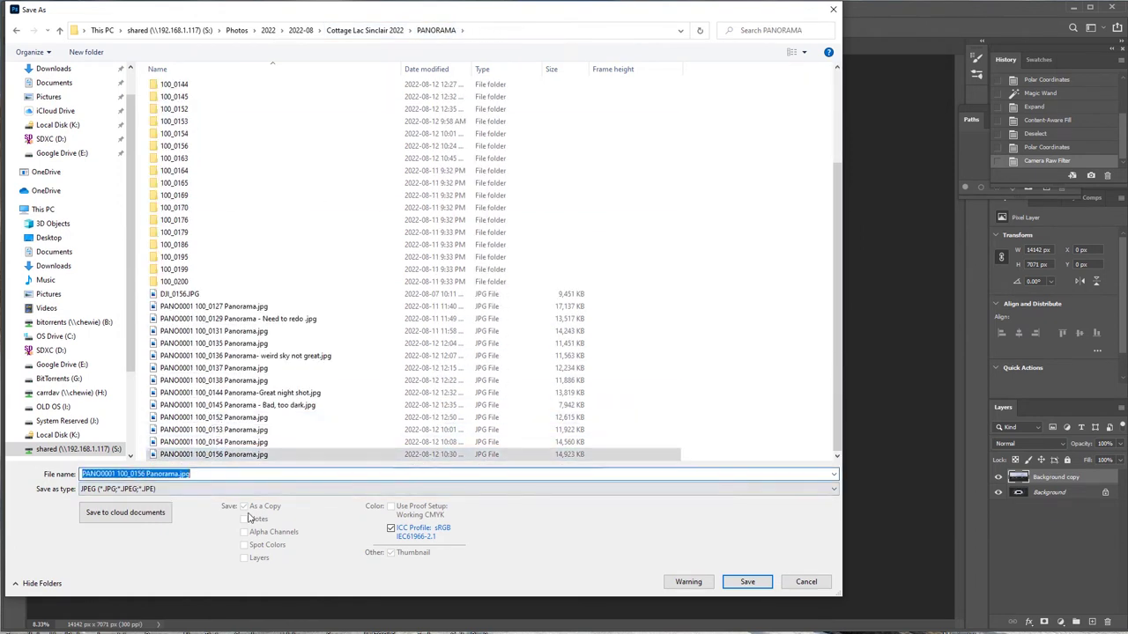
pyautogui.press('Right')
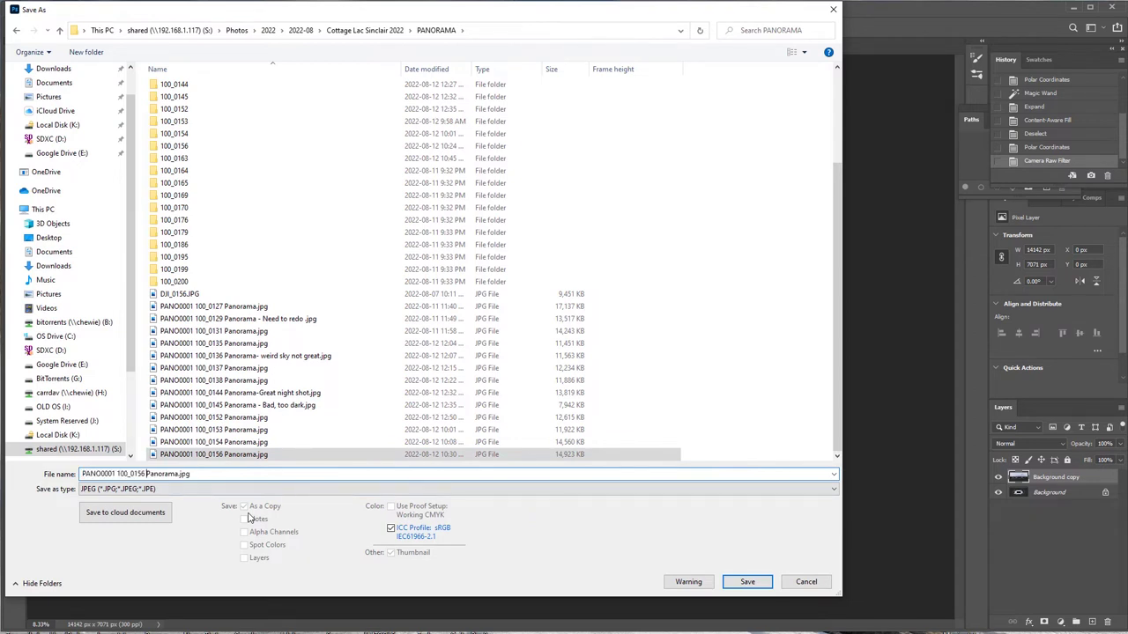
pyautogui.press('Delete')
pyautogui.write('3-SHKF')
pyautogui.press('BackSpace')
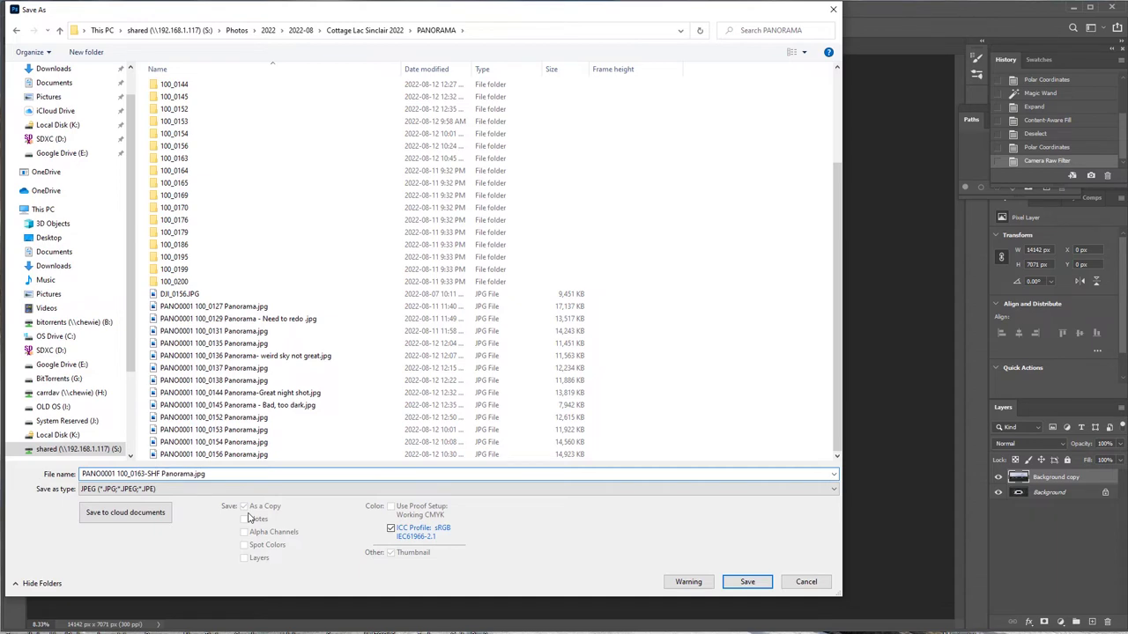
pyautogui.click(743, 579)
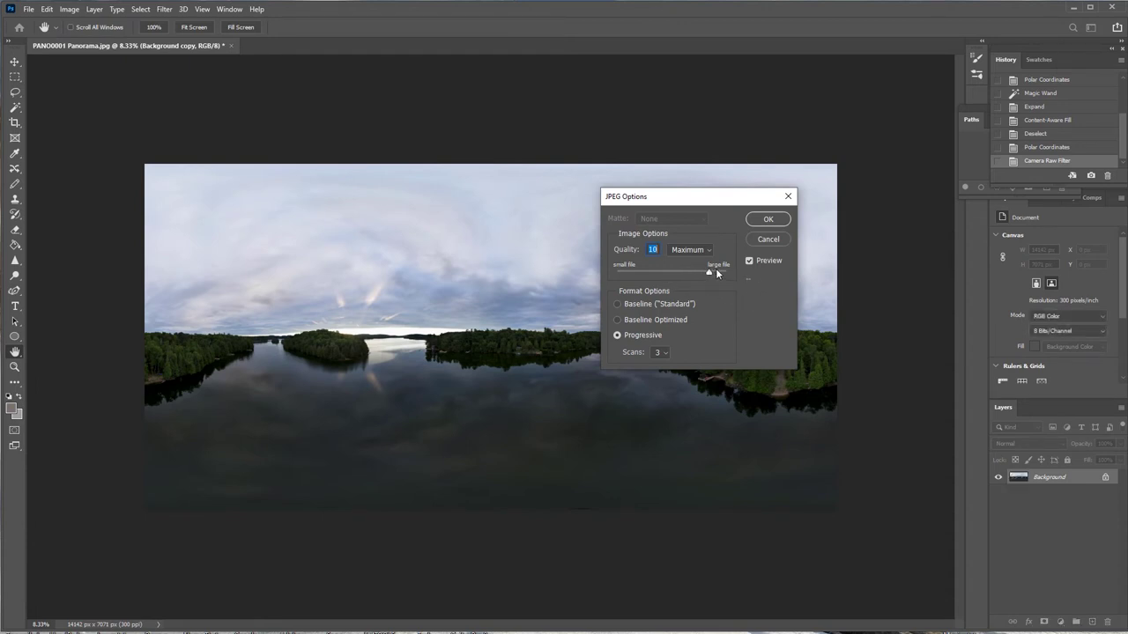
# - Adjust the JPEG quality and accept the progressive format options to finish the export
pyautogui.click(712, 274)
pyautogui.moveTo(714, 274); pyautogui.dragTo(717, 274)
pyautogui.press('Down')
pyautogui.click(769, 219)
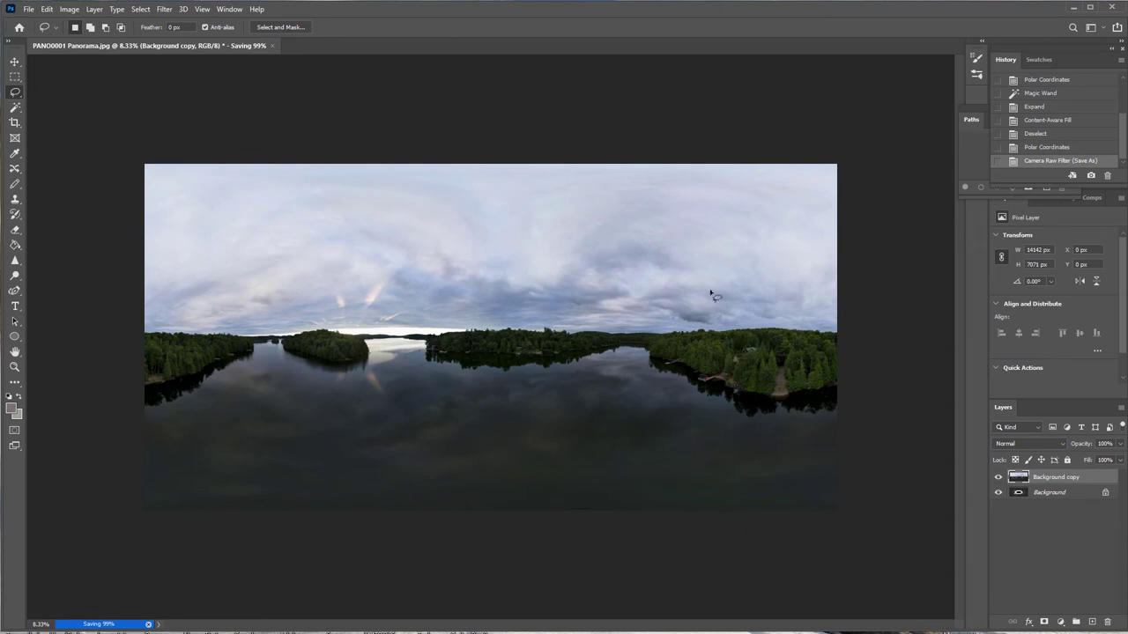
# - Switch to File Explorer and open "PANO0001 100_0163-SHF Panorama.jpg" from the PANORAMA folder in PTGui Viewer
pyautogui.hotkey('alt', 'Tab')
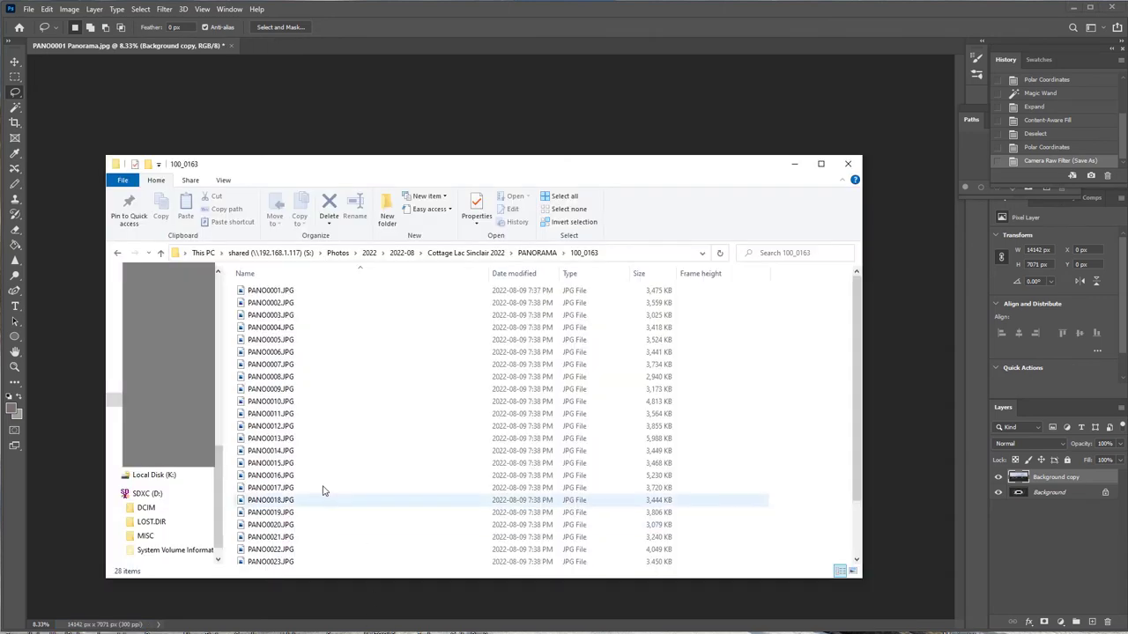
pyautogui.click(541, 255)
pyautogui.scroll(-6, 438, 370)
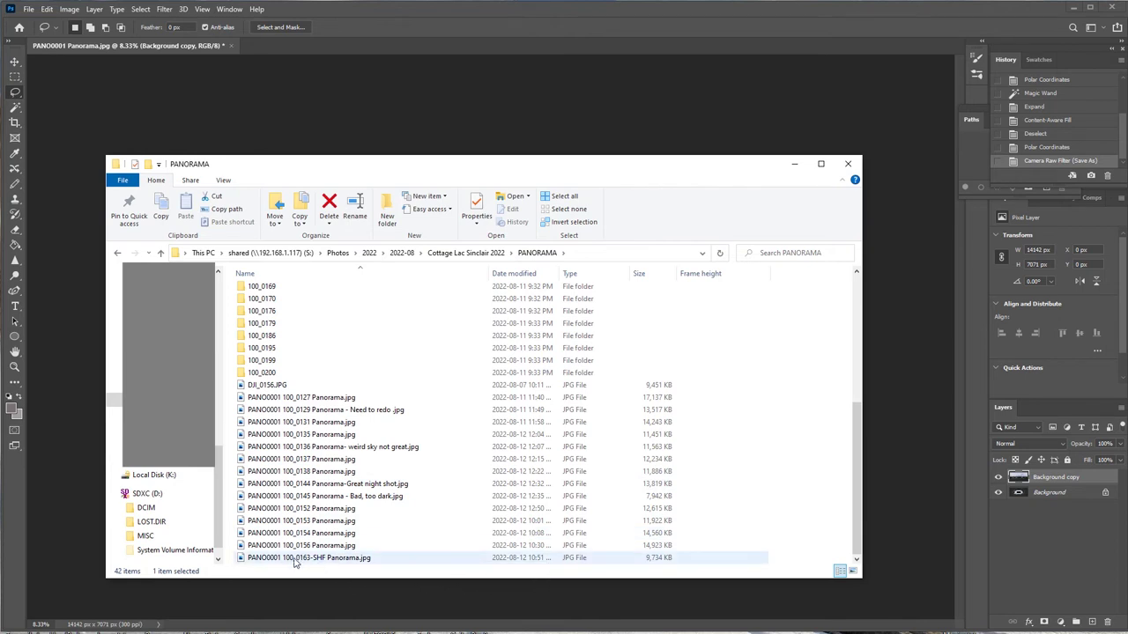
pyautogui.rightClick(295, 561)
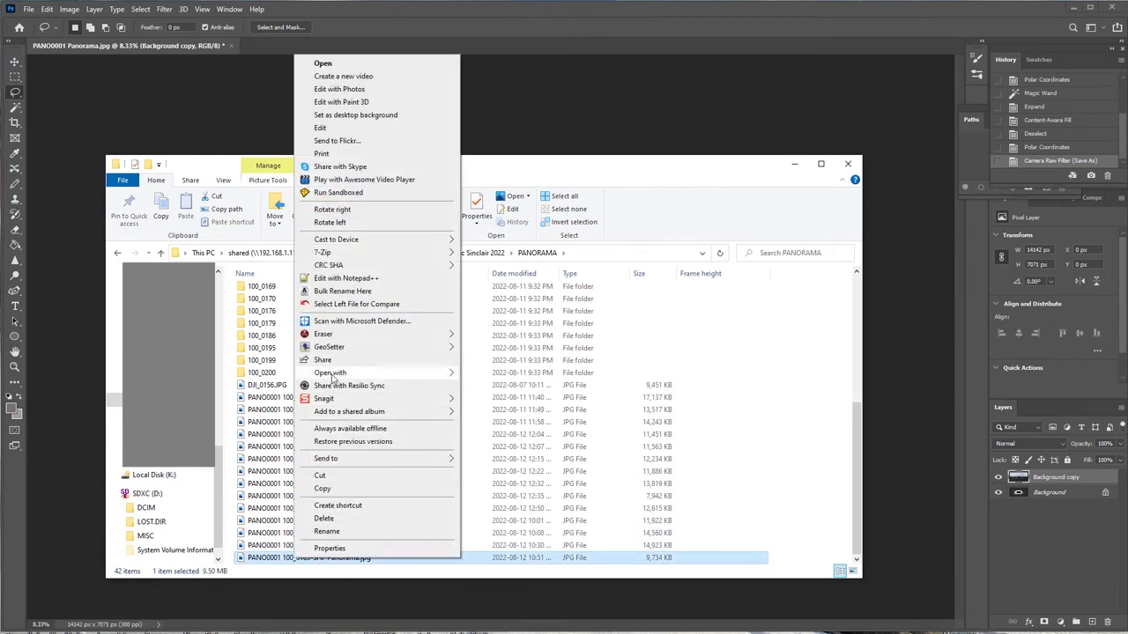
pyautogui.moveTo(332, 377)
pyautogui.click(491, 453)
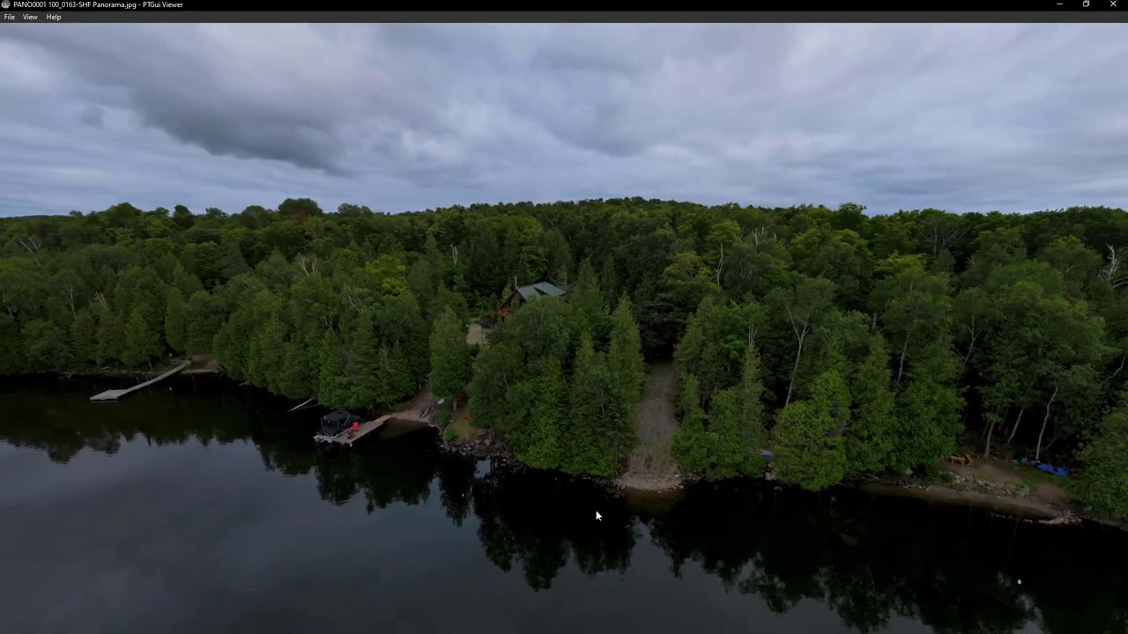
# - Look around the 360 panorama in PTGui Viewer, checking the sky, shoreline and light streaks, and minimize the viewer
pyautogui.scroll(5, 180, 445)
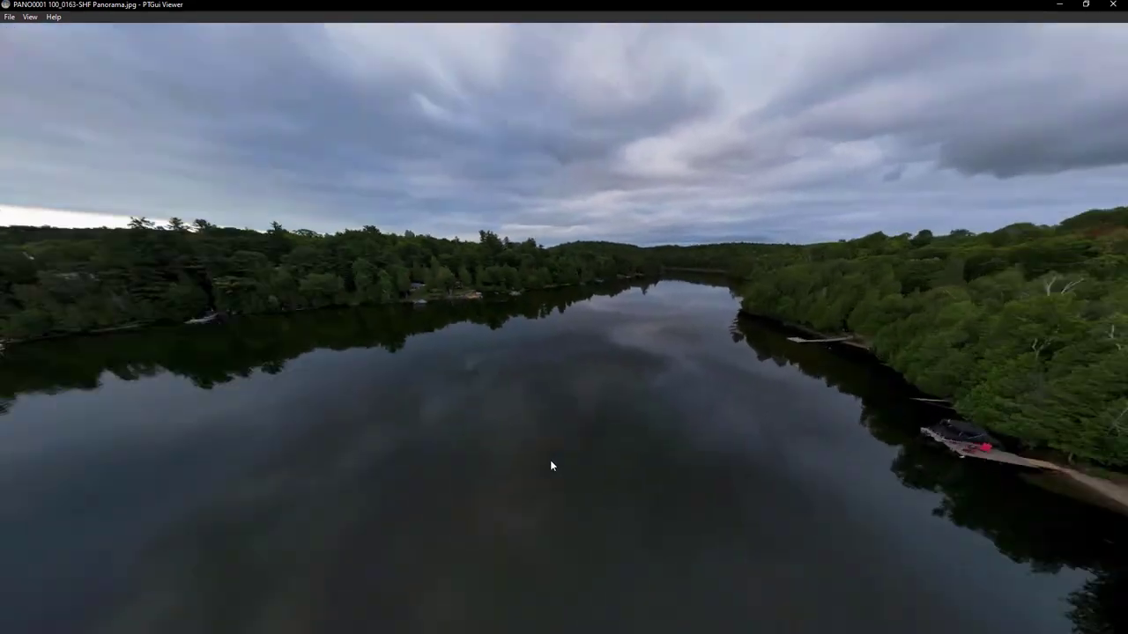
pyautogui.press('Left')
pyautogui.press('Left')
pyautogui.press('Left')
pyautogui.press('Left')
pyautogui.press('Left')
pyautogui.press('Left')
pyautogui.press('Left')
pyautogui.press('Left')
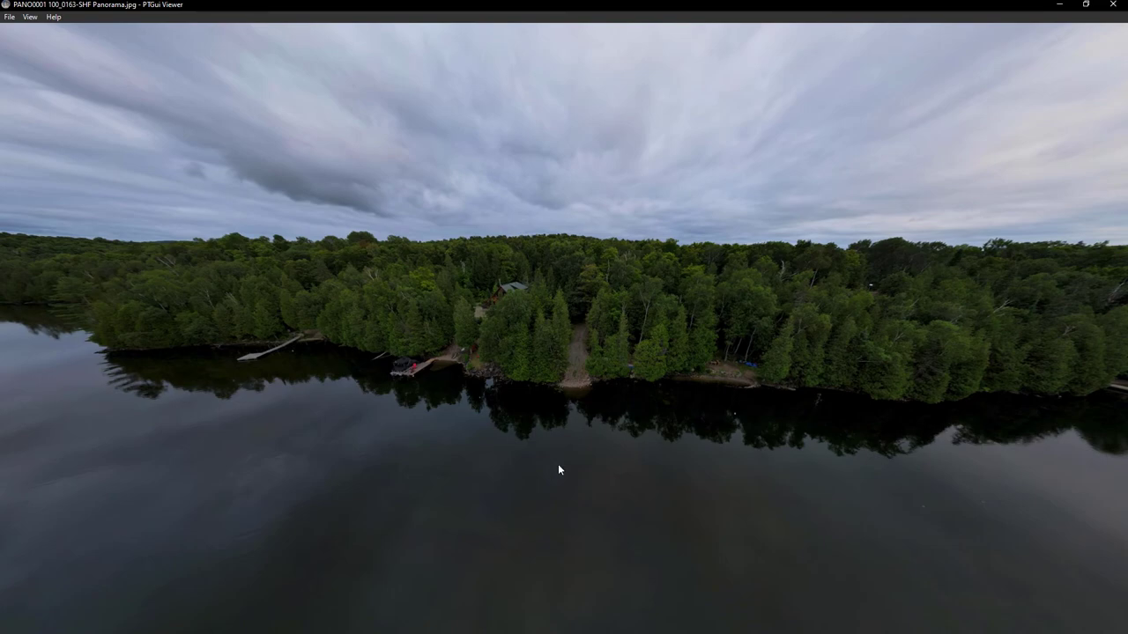
pyautogui.moveTo(655, 456); pyautogui.dragTo(924, 454)
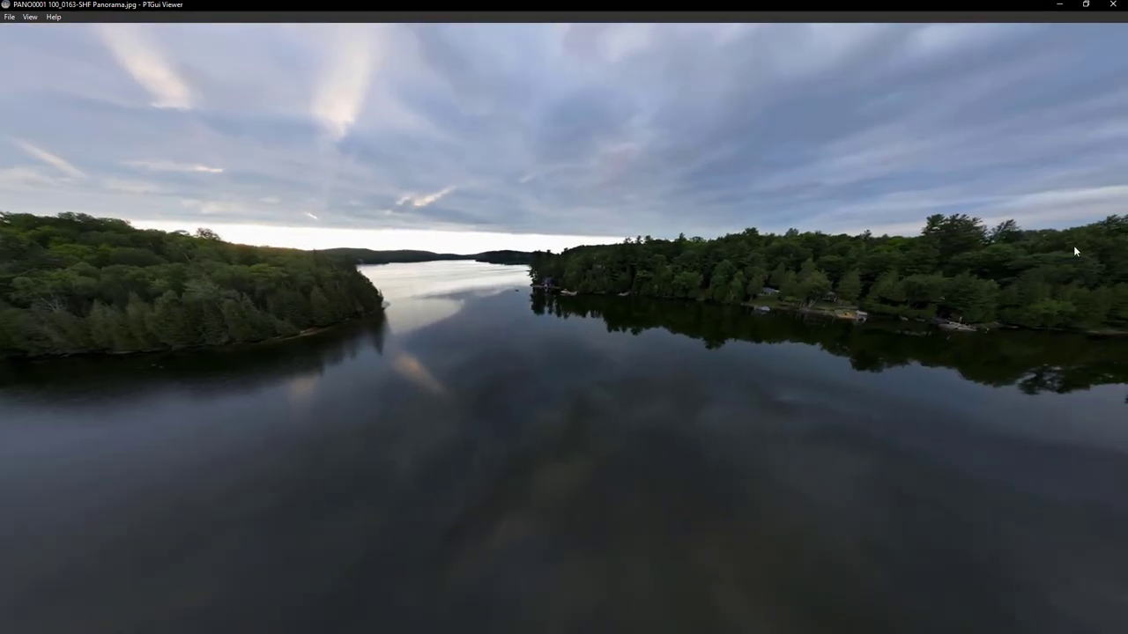
pyautogui.click(1058, 7)
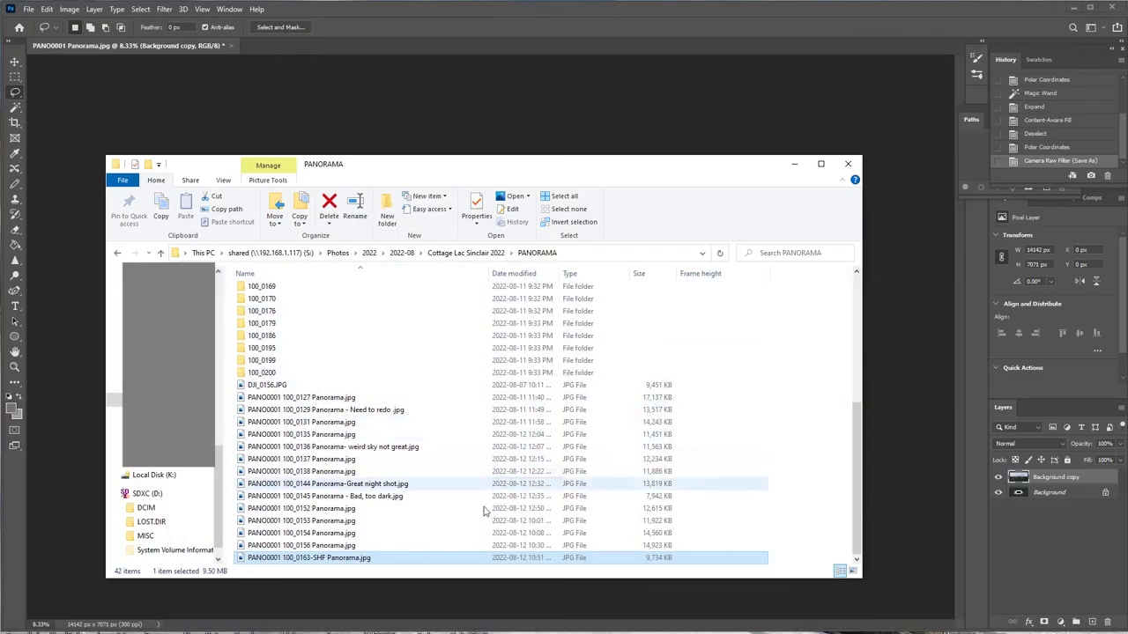
# - Switch to the "360 photo uploads" album of Google Photos in Chrome and start adding photos from the computer
pyautogui.hotkey('alt', 'Tab')
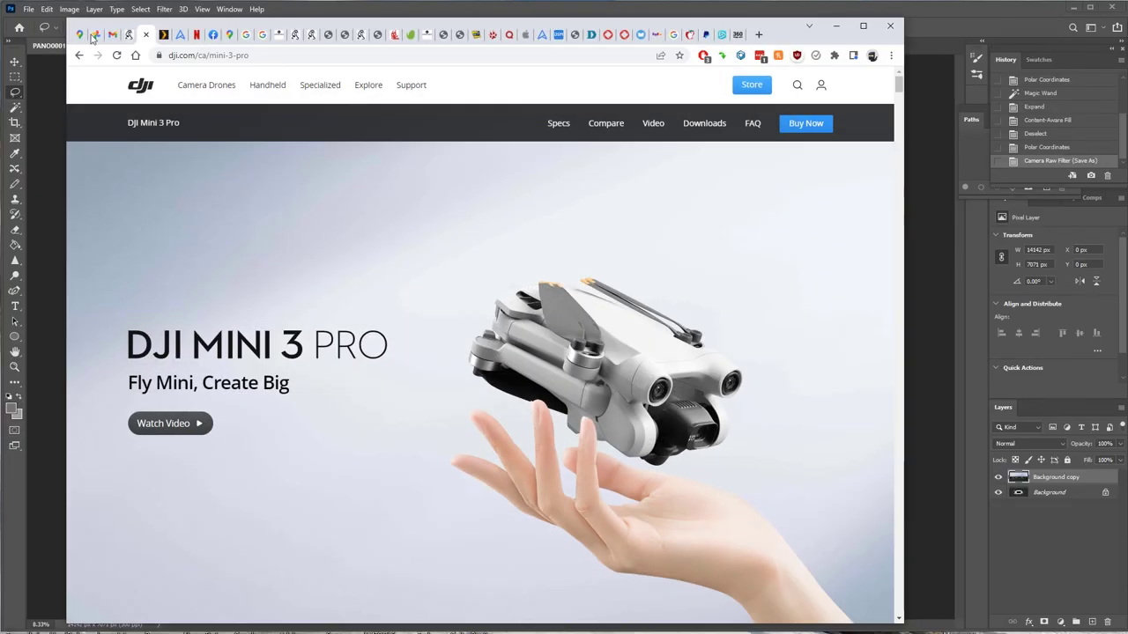
pyautogui.click(96, 35)
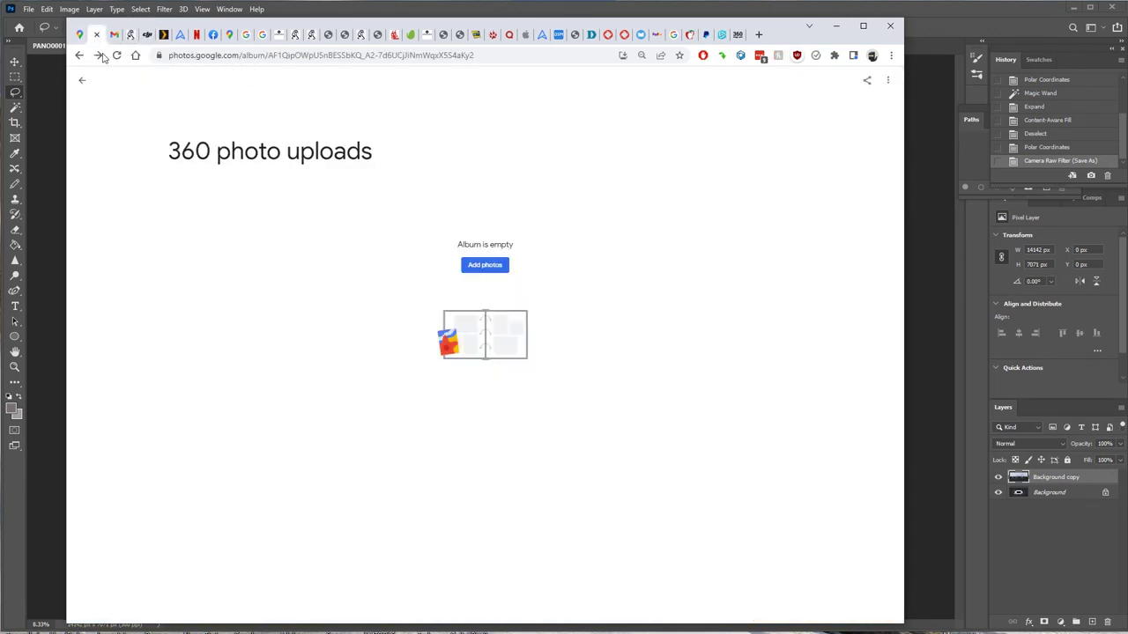
pyautogui.click(490, 268)
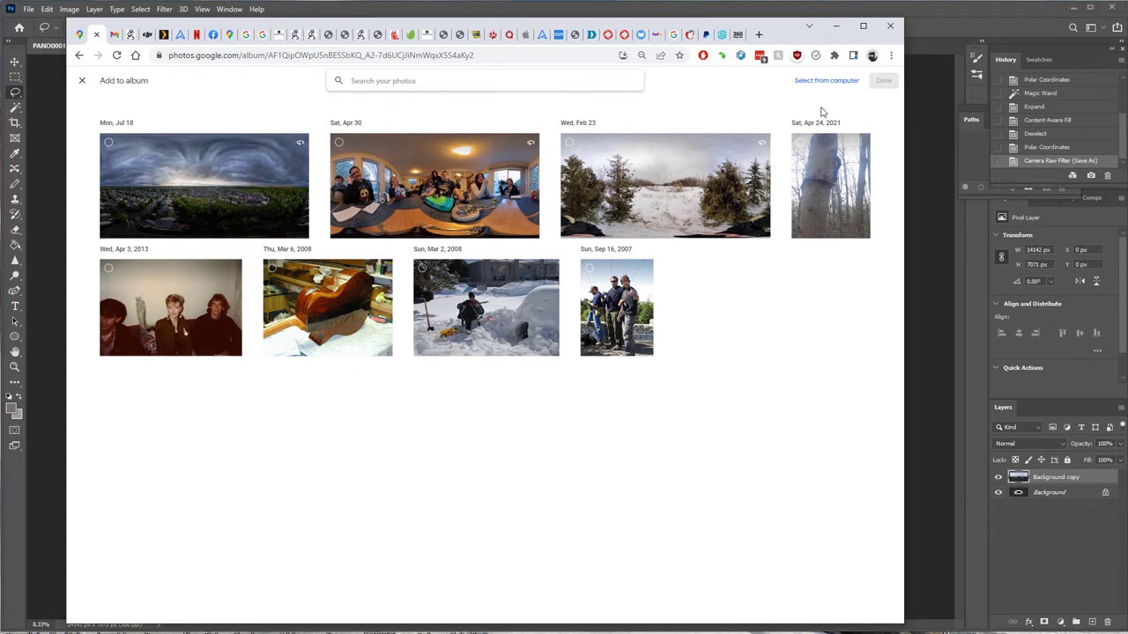
pyautogui.click(829, 86)
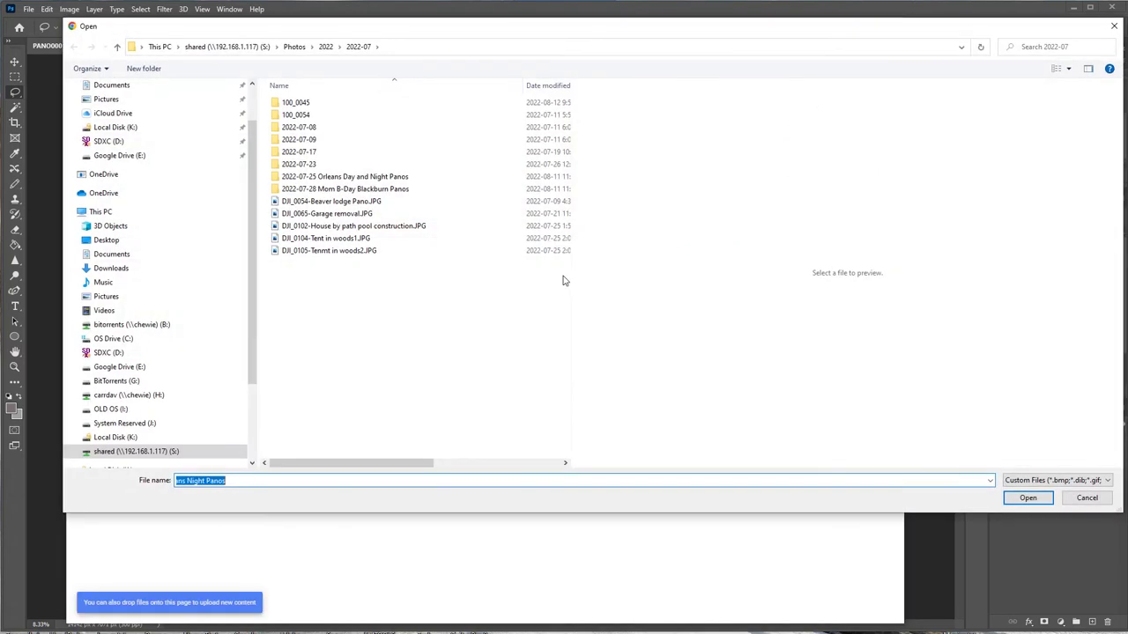
# - Browse to 2022-08 > Cottage Lac Sinclair 2022 > PANORAMA and upload "PANO0001 100_0163-SHF Panorama.jpg" to the album
pyautogui.click(326, 46)
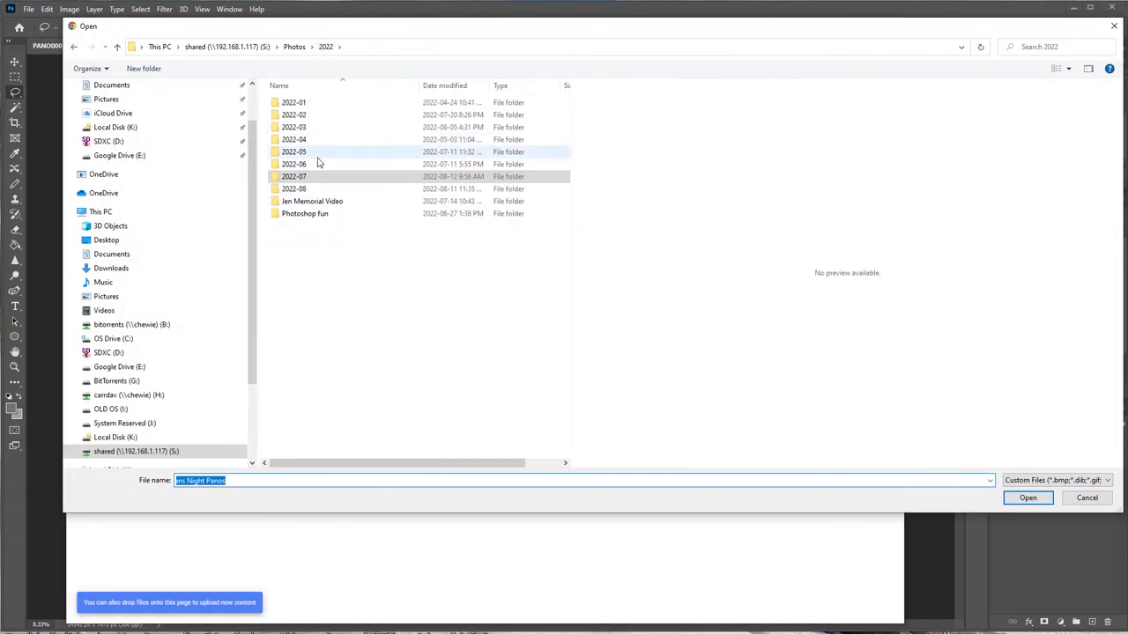
pyautogui.doubleClick(300, 191)
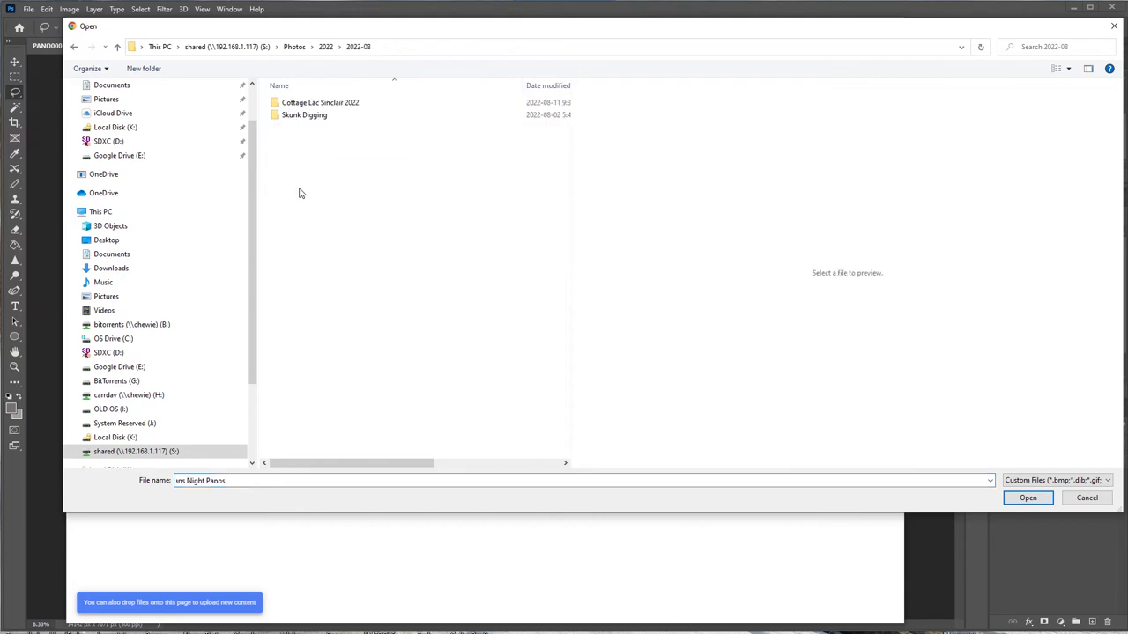
pyautogui.doubleClick(291, 102)
pyautogui.doubleClick(300, 115)
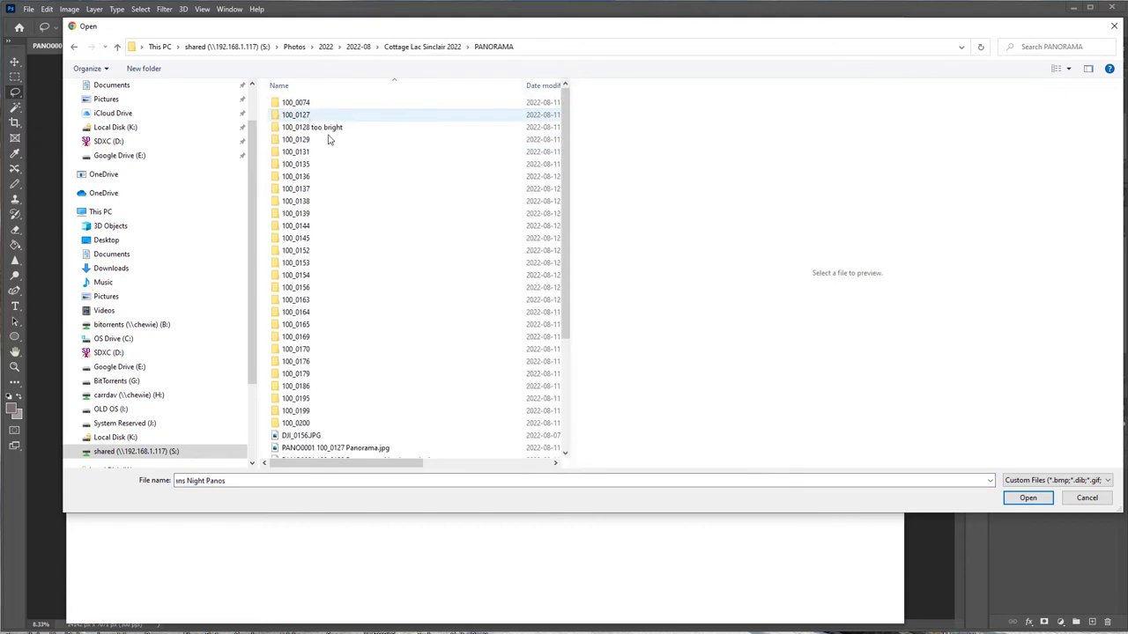
pyautogui.scroll(-5, 348, 445)
pyautogui.scroll(-2, 348, 414)
pyautogui.doubleClick(353, 452)
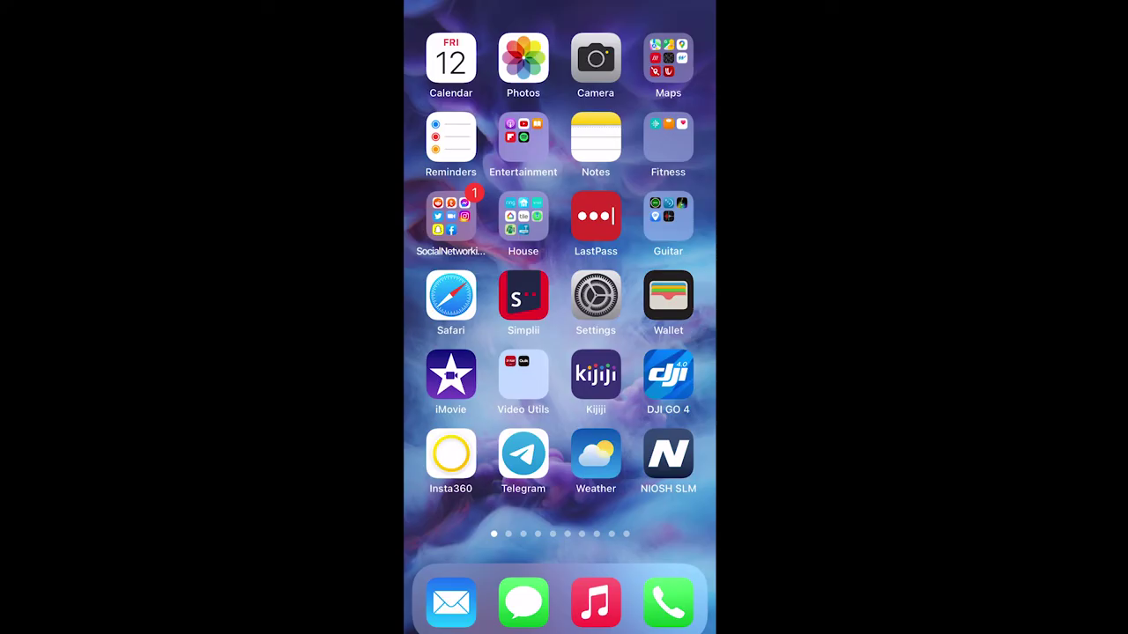
# - Open the Street View app on the phone and import the first 360 photo listed from Google Photos
pyautogui.click(668, 57)
pyautogui.click(559, 226)
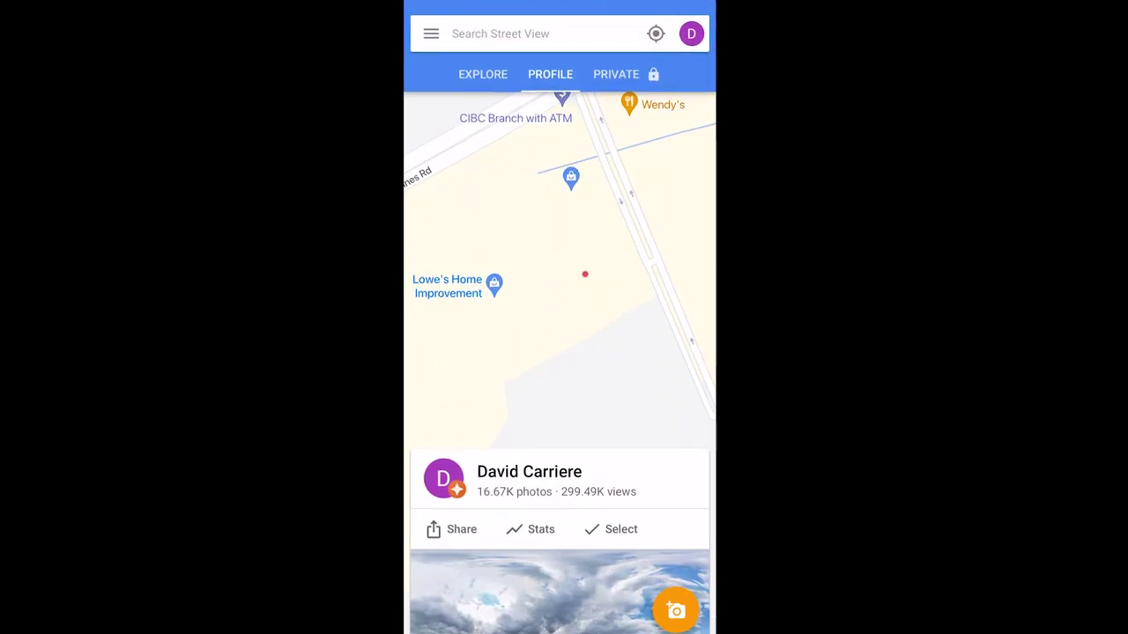
pyautogui.click(675, 609)
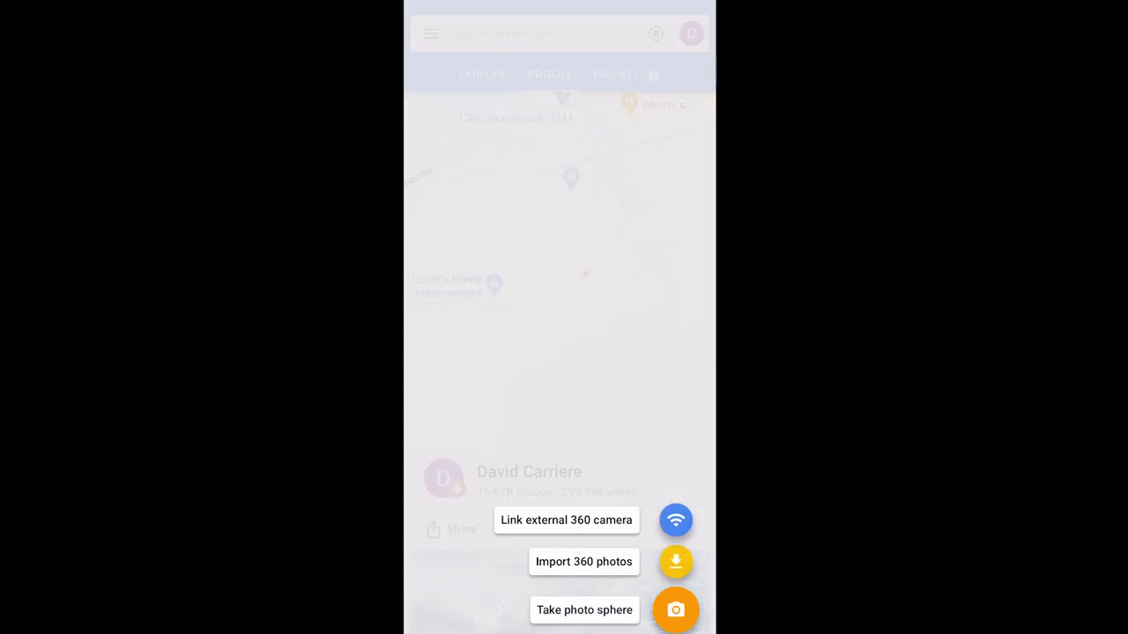
pyautogui.click(676, 561)
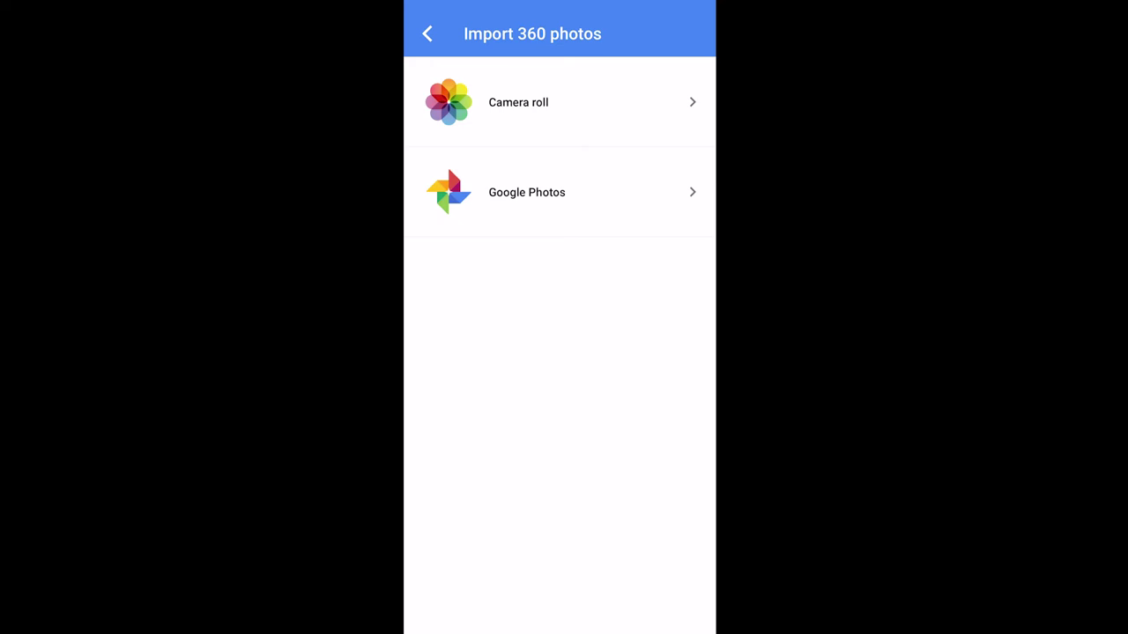
pyautogui.click(526, 192)
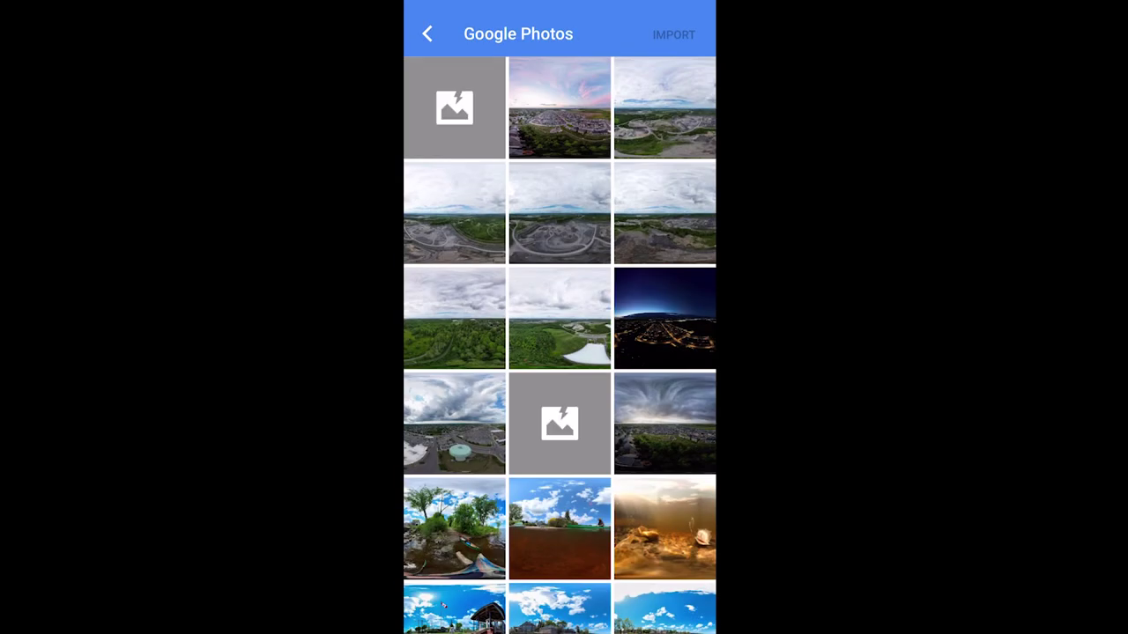
pyautogui.click(455, 108)
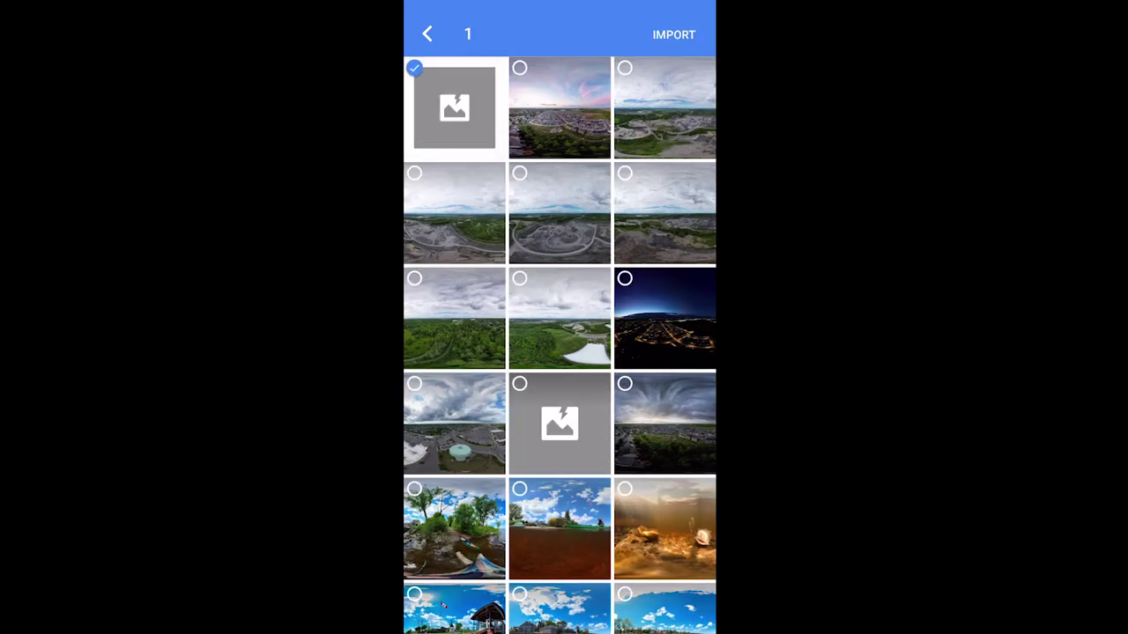
pyautogui.click(673, 34)
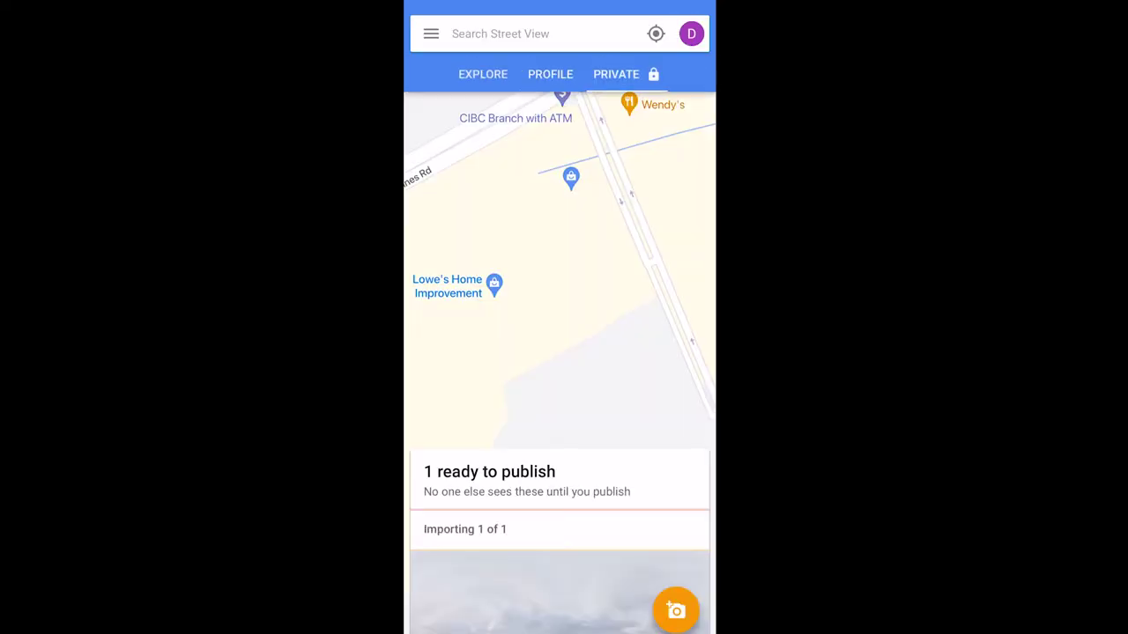
# - Select the imported lake panorama among the private photos and publish it to Street View
pyautogui.scroll(-2, 559, 476)
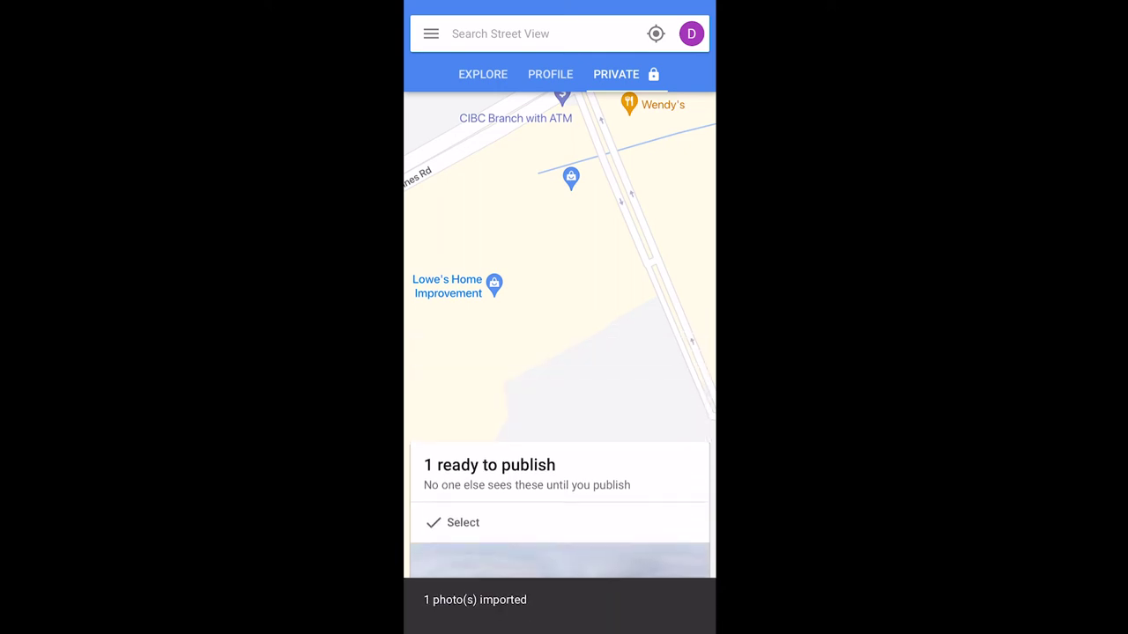
pyautogui.click(452, 522)
pyautogui.scroll(-2, 559, 475)
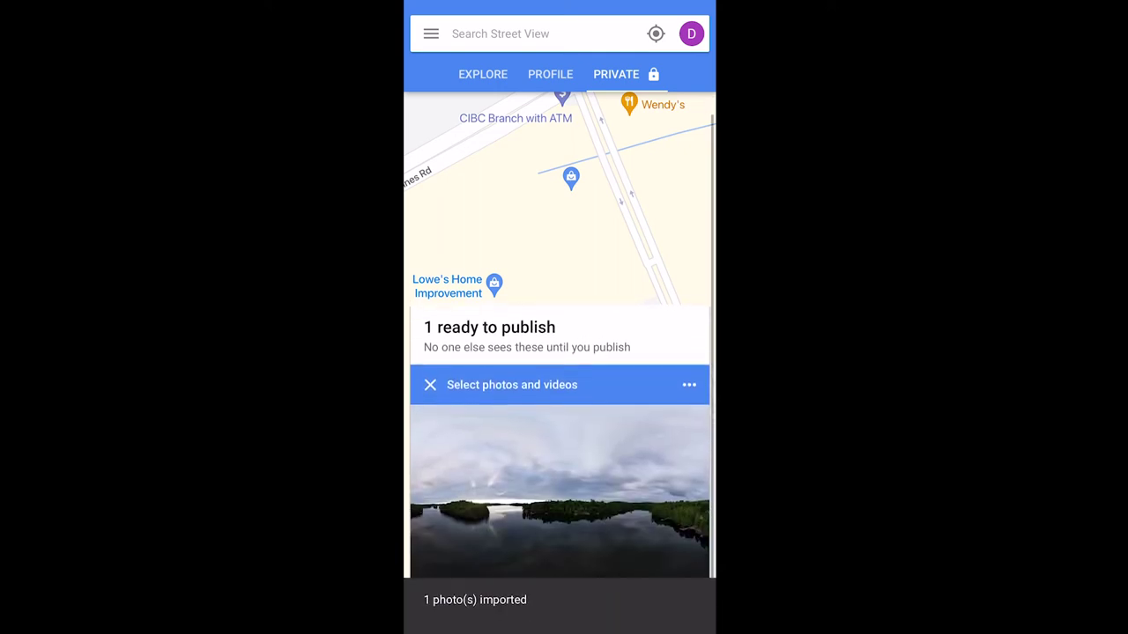
pyautogui.scroll(-1, 560, 476)
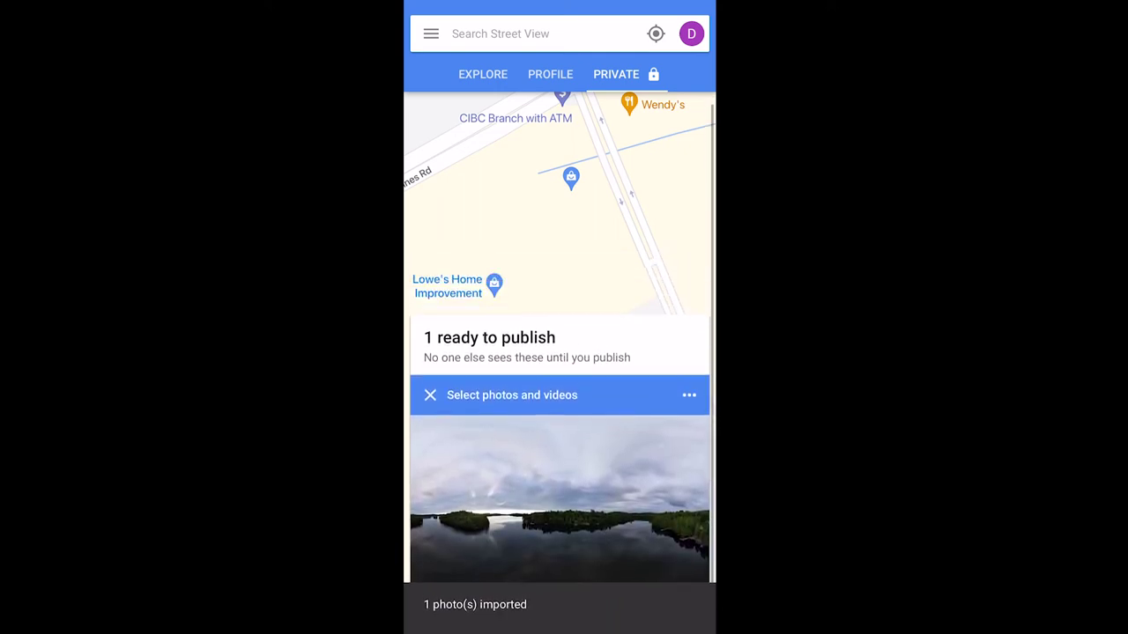
pyautogui.click(689, 393)
pyautogui.click(443, 561)
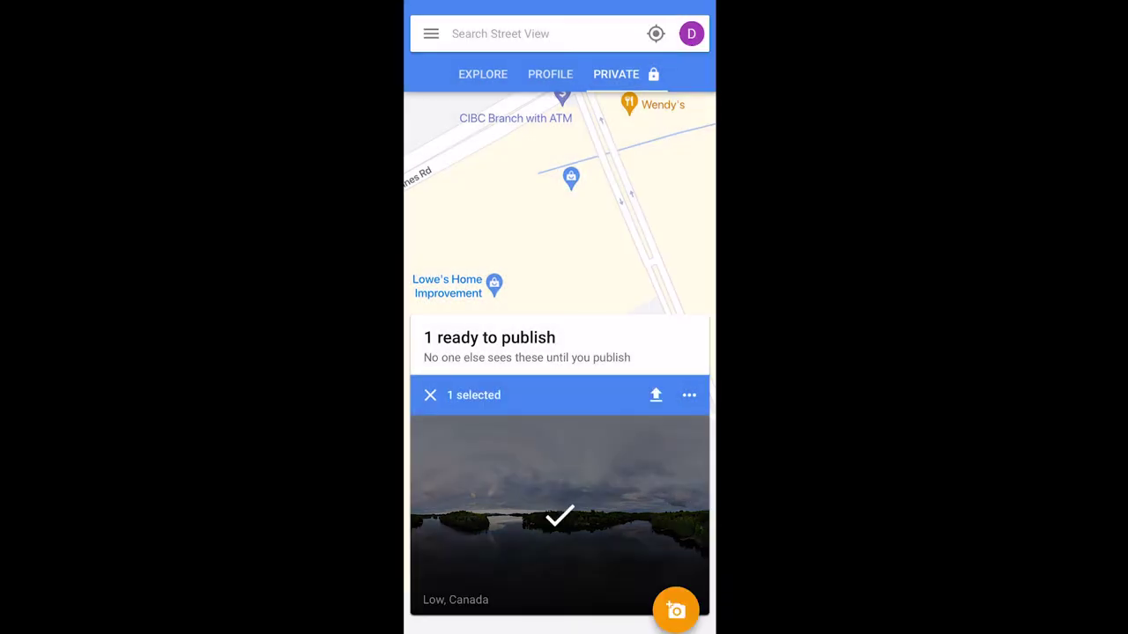
pyautogui.click(656, 395)
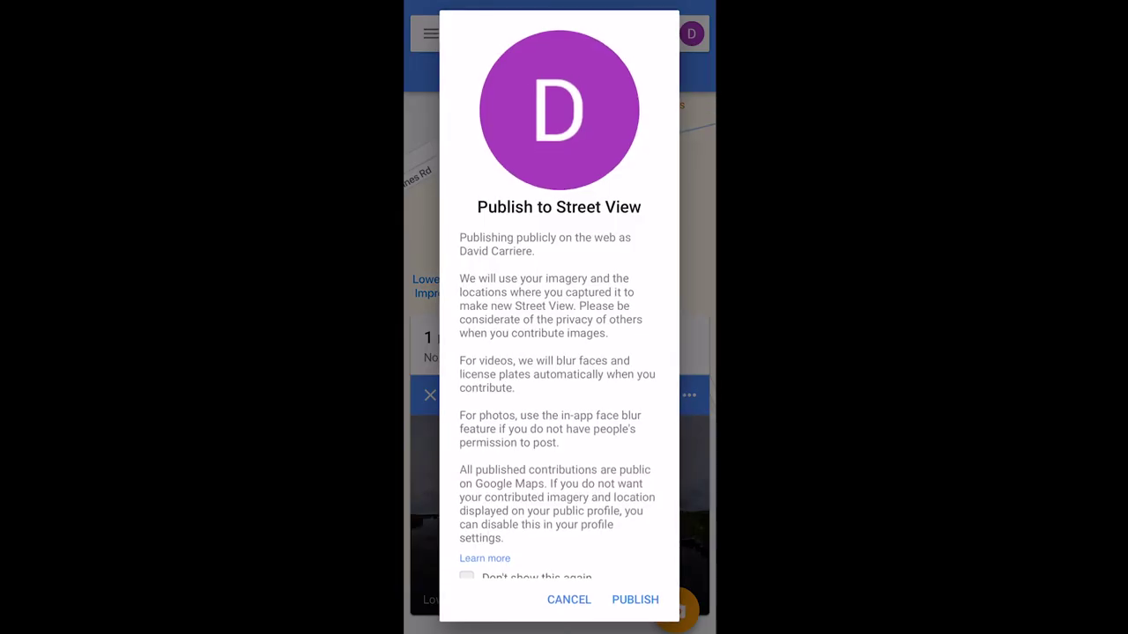
pyautogui.click(635, 599)
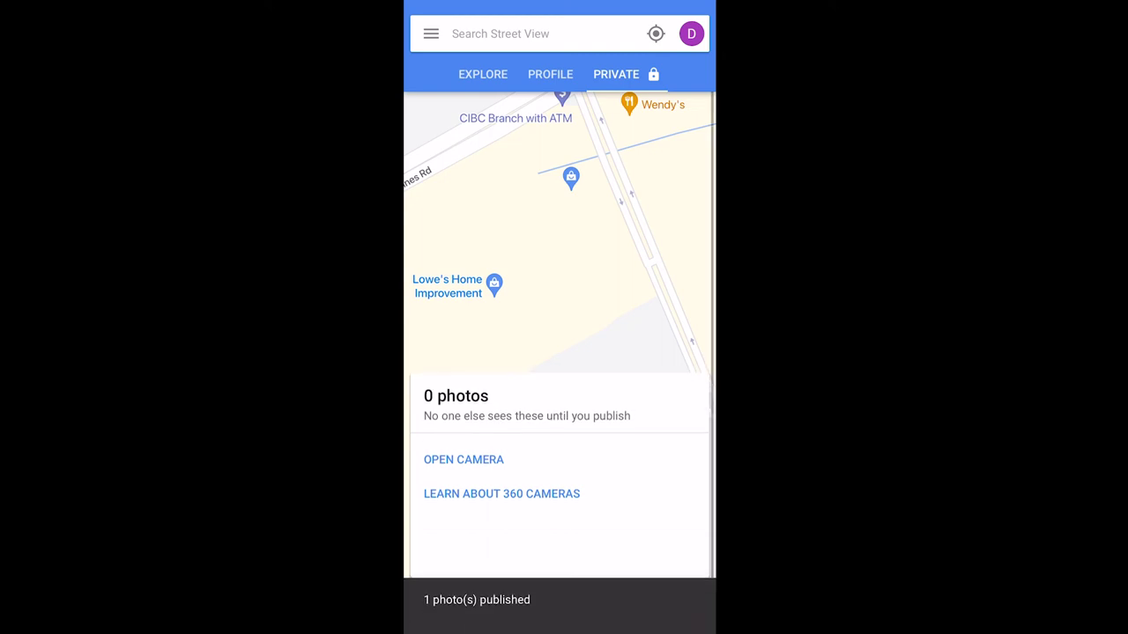
# - Show the published profile photos and search Street View for "Lac sinclair"
pyautogui.click(550, 74)
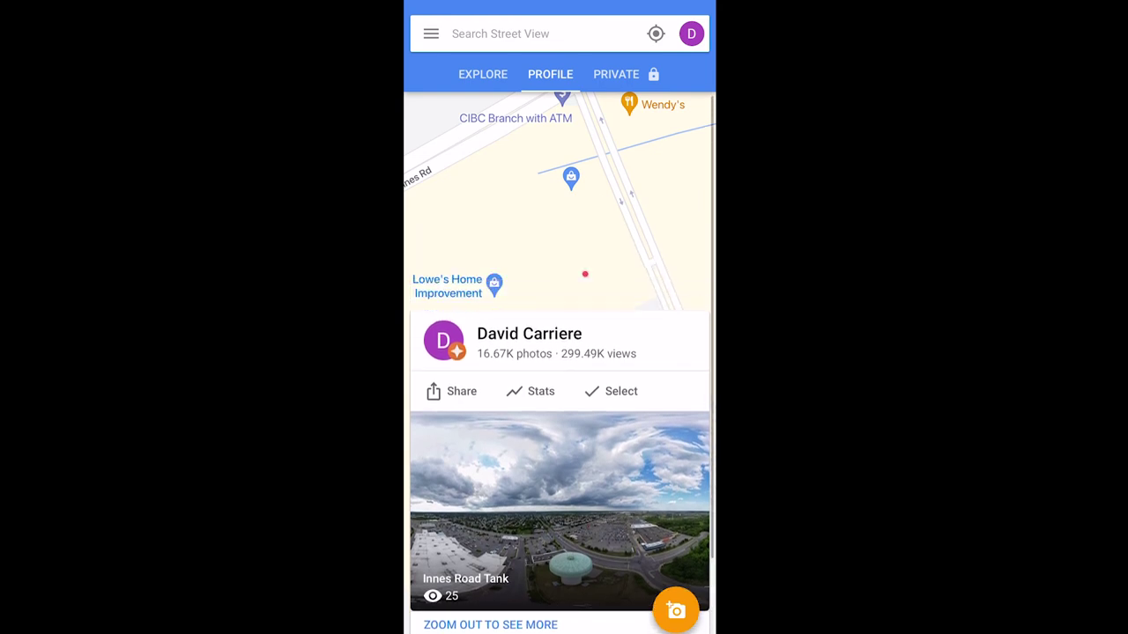
pyautogui.click(544, 33)
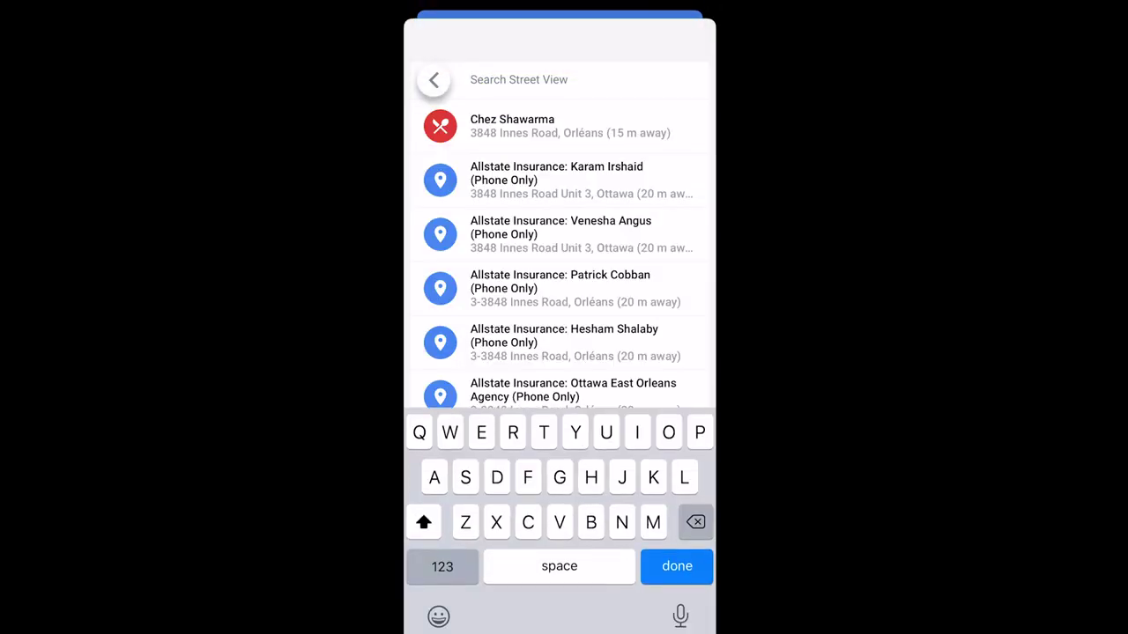
pyautogui.write('Lac ')
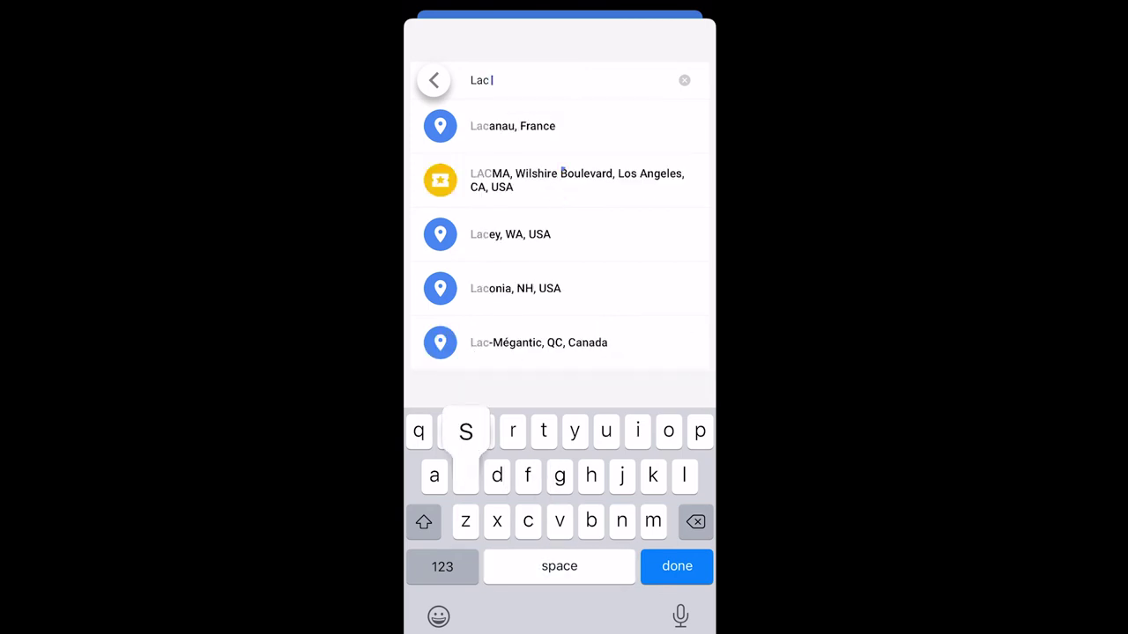
pyautogui.write('sincl')
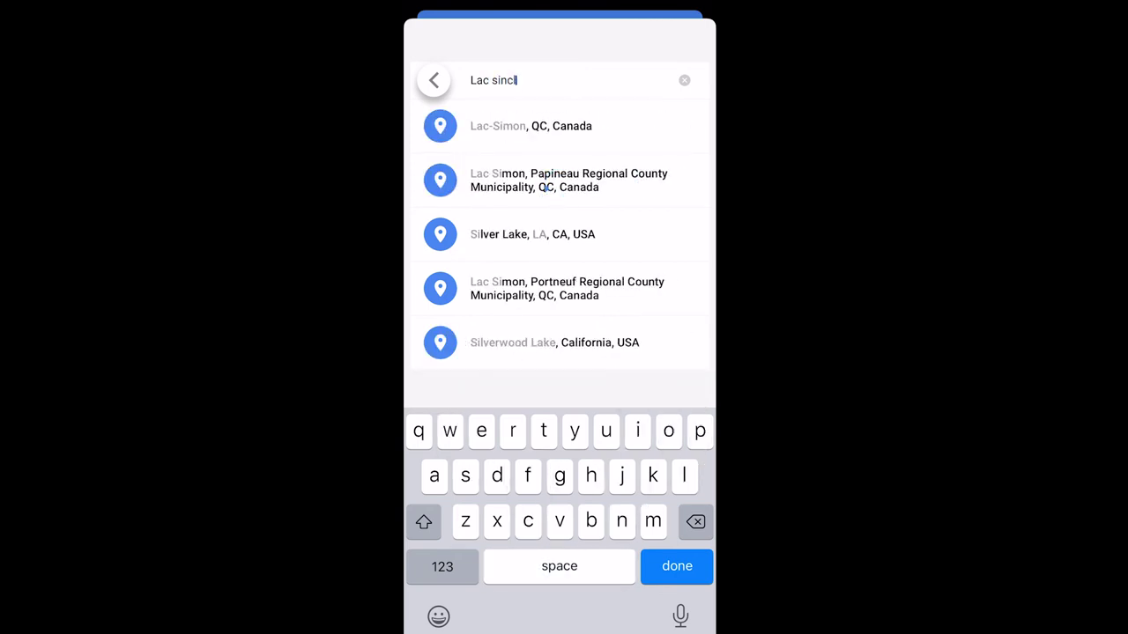
pyautogui.write('air')
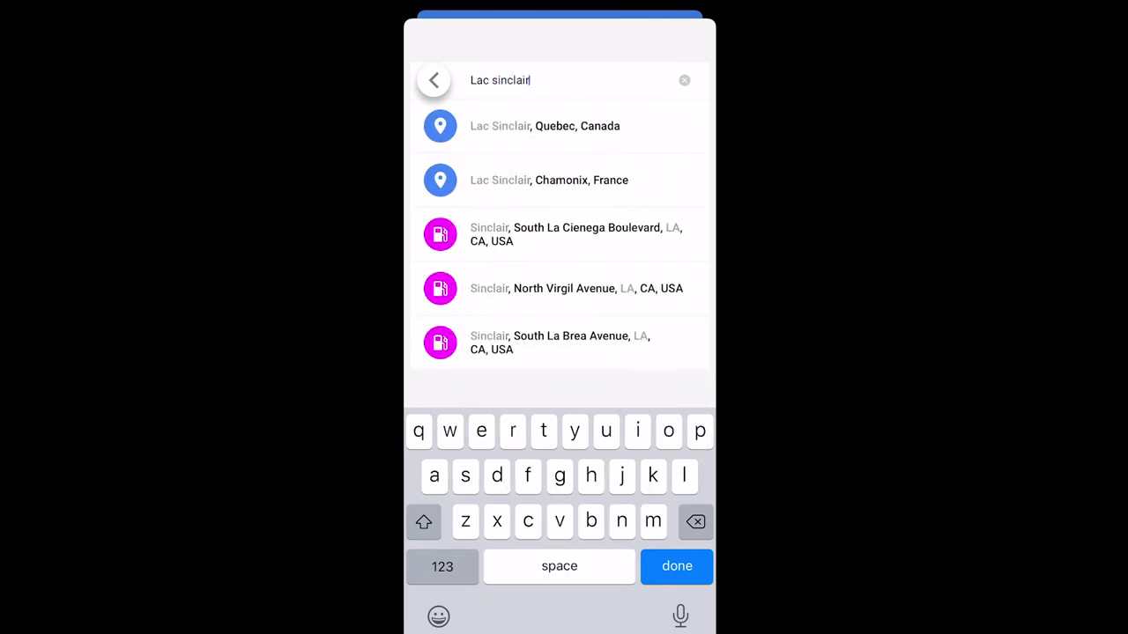
pyautogui.press('Return')
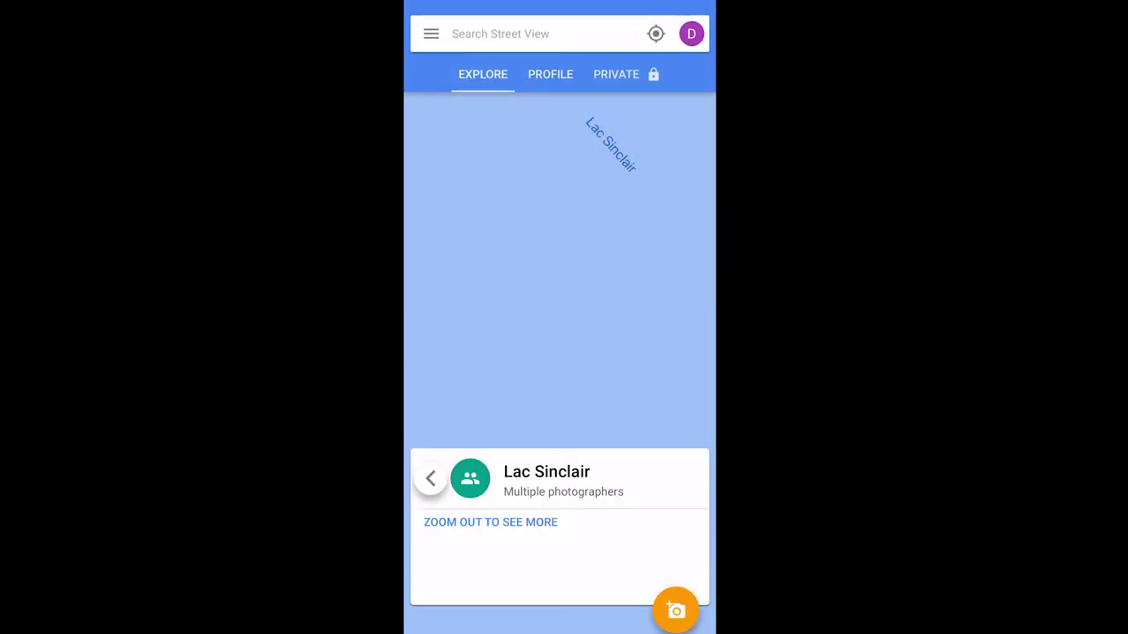
# - Check the published panorama and its map position at Lac Sinclair among the explored photos
pyautogui.scroll(-3, 560, 270)
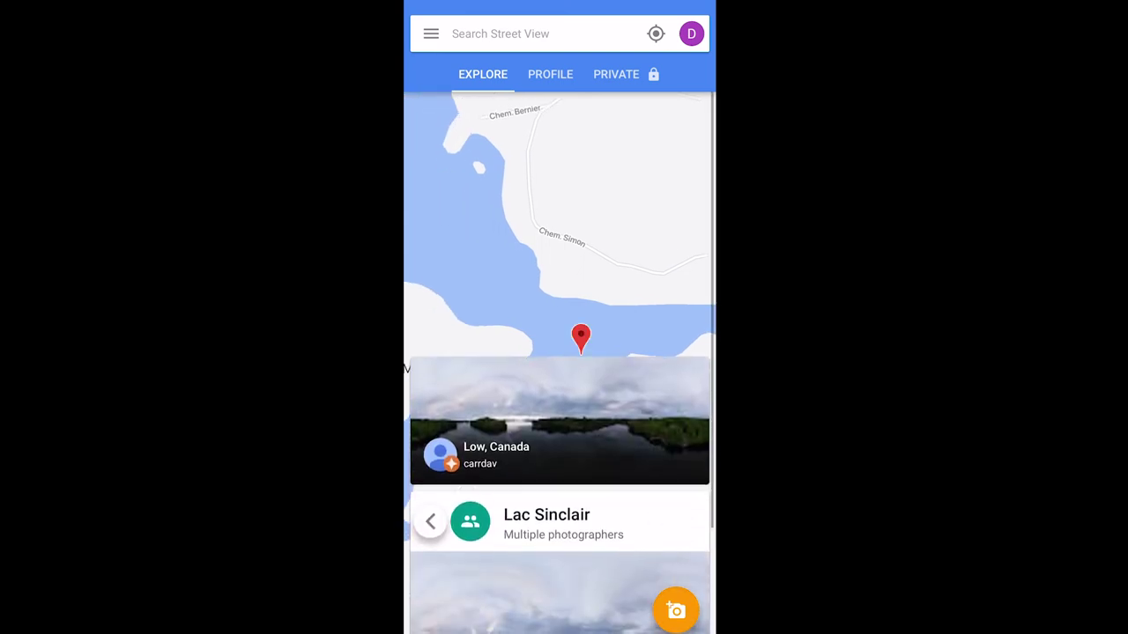
pyautogui.scroll(-3, 560, 494)
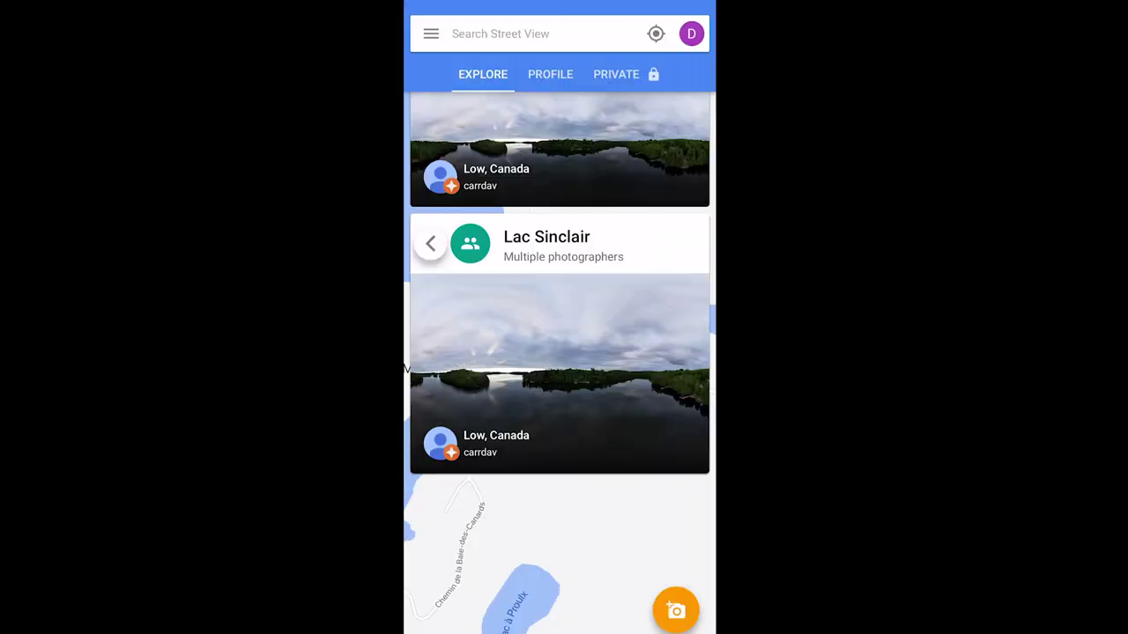
pyautogui.scroll(4, 559, 370)
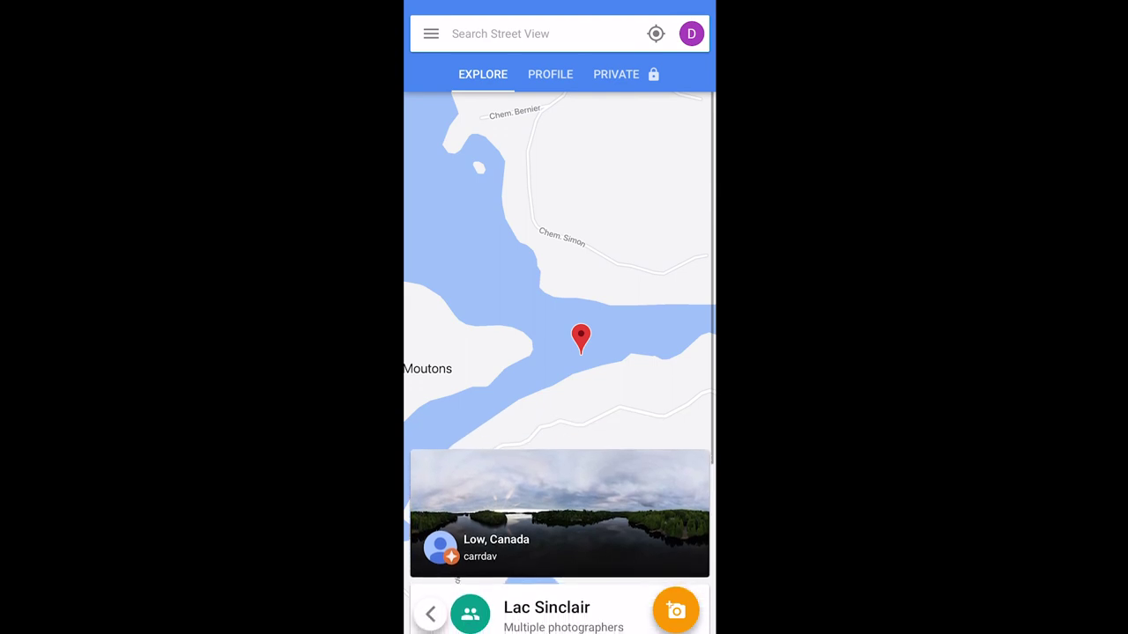
# - Find the lake panorama in the profile and search for Lac Sinclair as its Maps listing
pyautogui.click(549, 74)
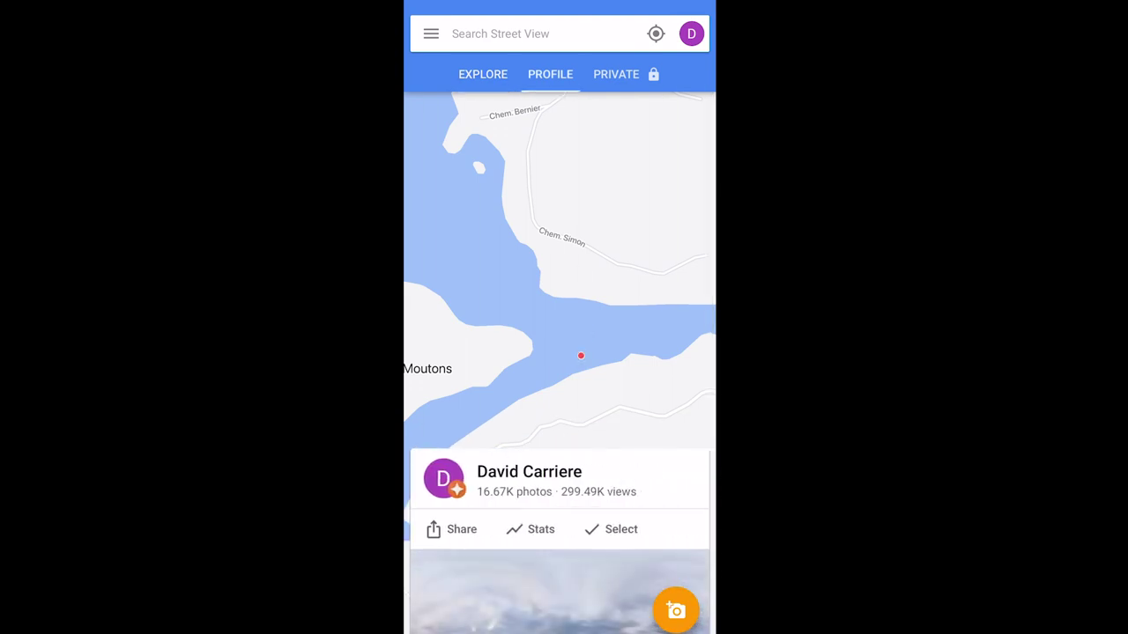
pyautogui.scroll(-3, 559, 476)
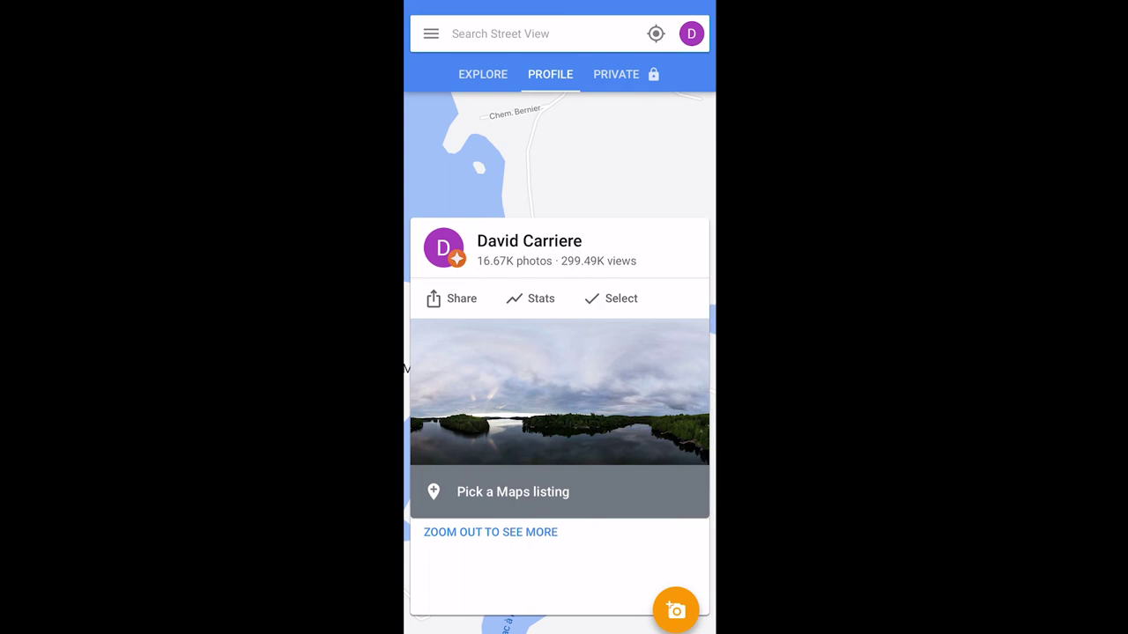
pyautogui.click(513, 491)
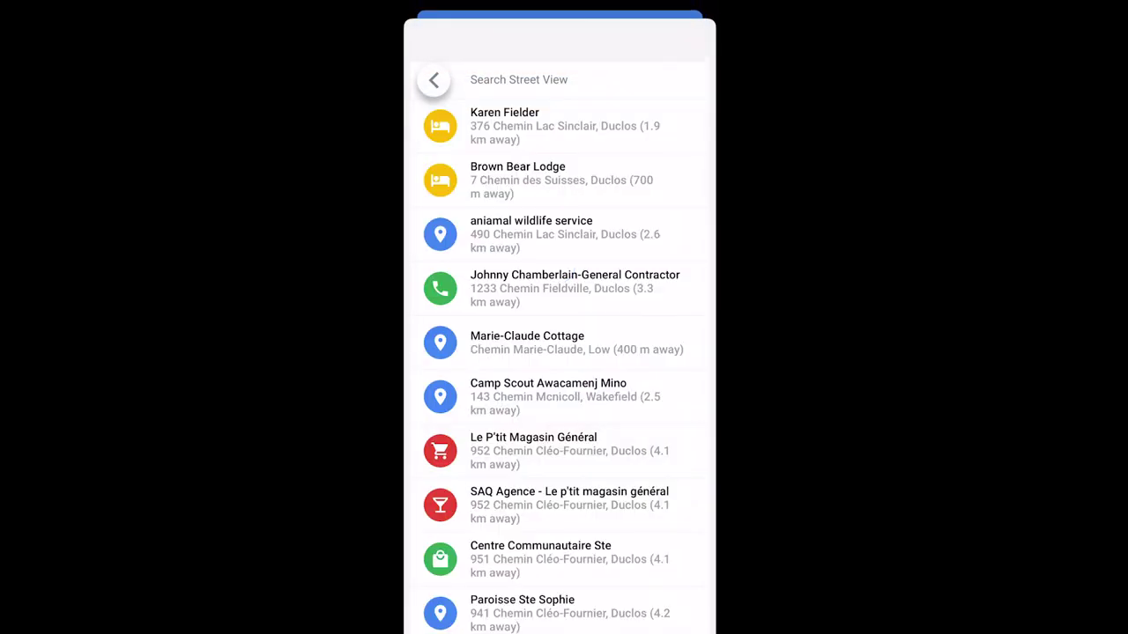
pyautogui.click(518, 79)
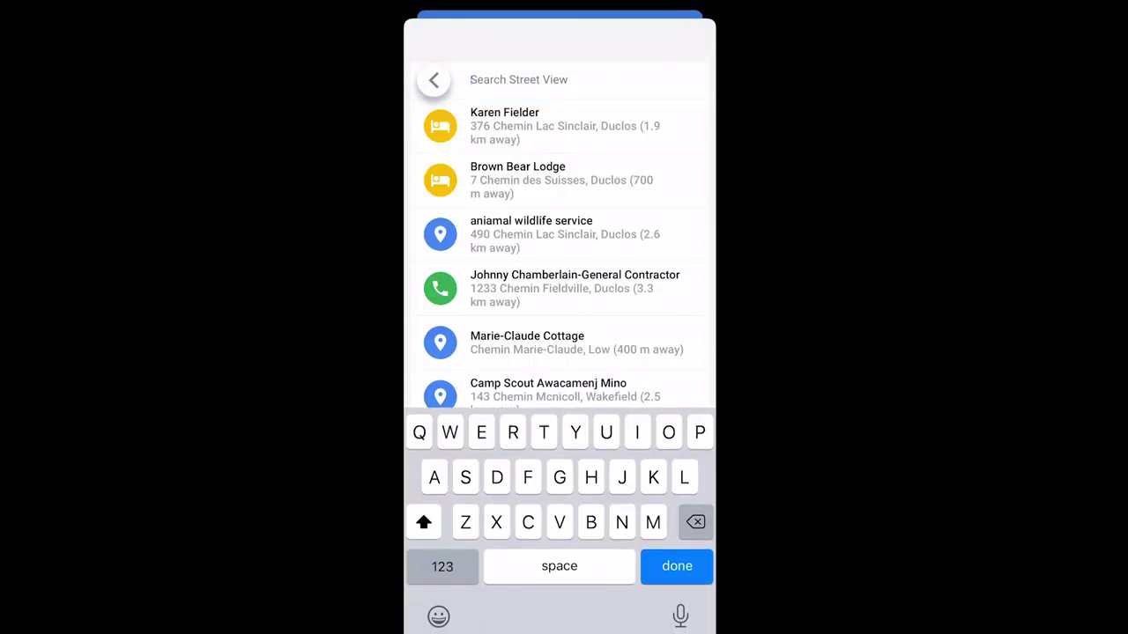
pyautogui.write('Lac')
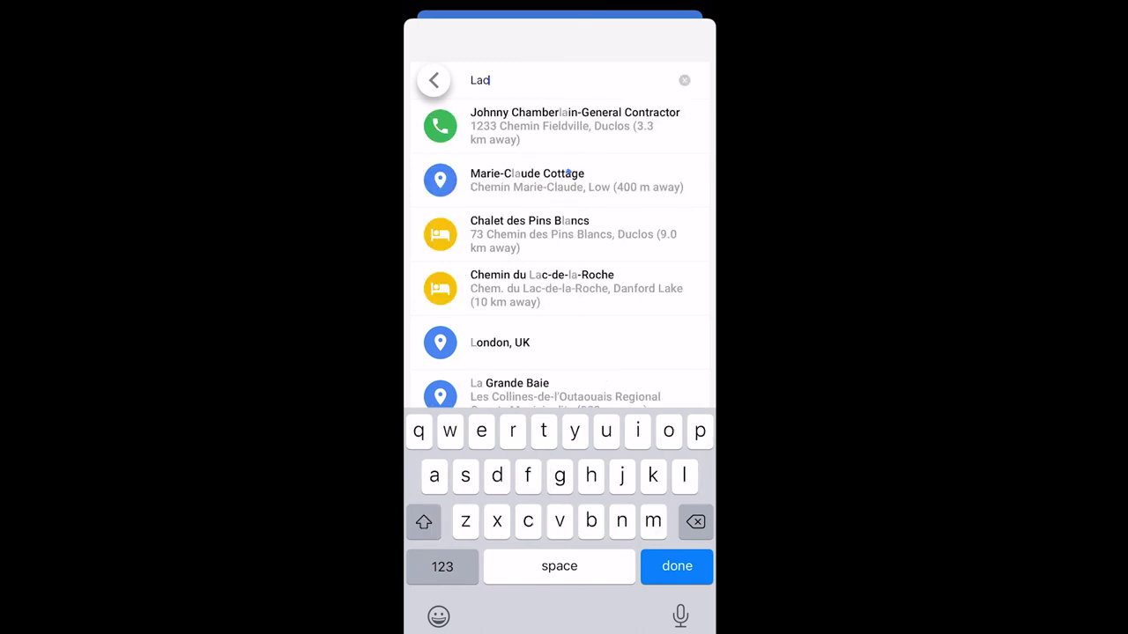
pyautogui.write(' stckair')
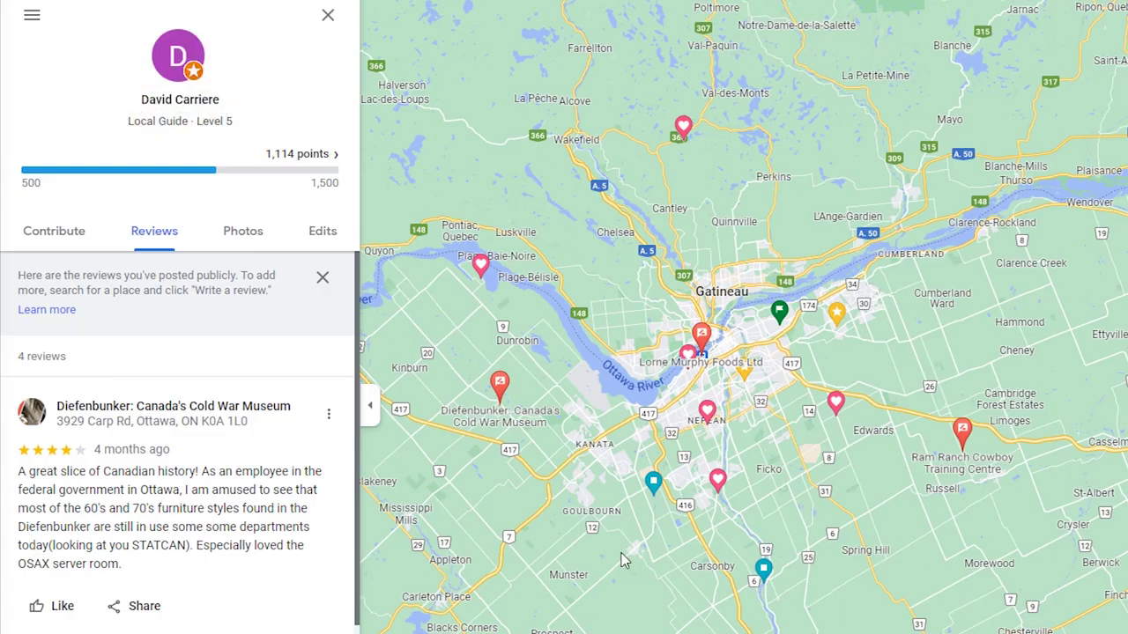
# - Switch to the contributed photos in Google Maps, open the Lac Sinclair panorama and look around the lake
pyautogui.click(243, 240)
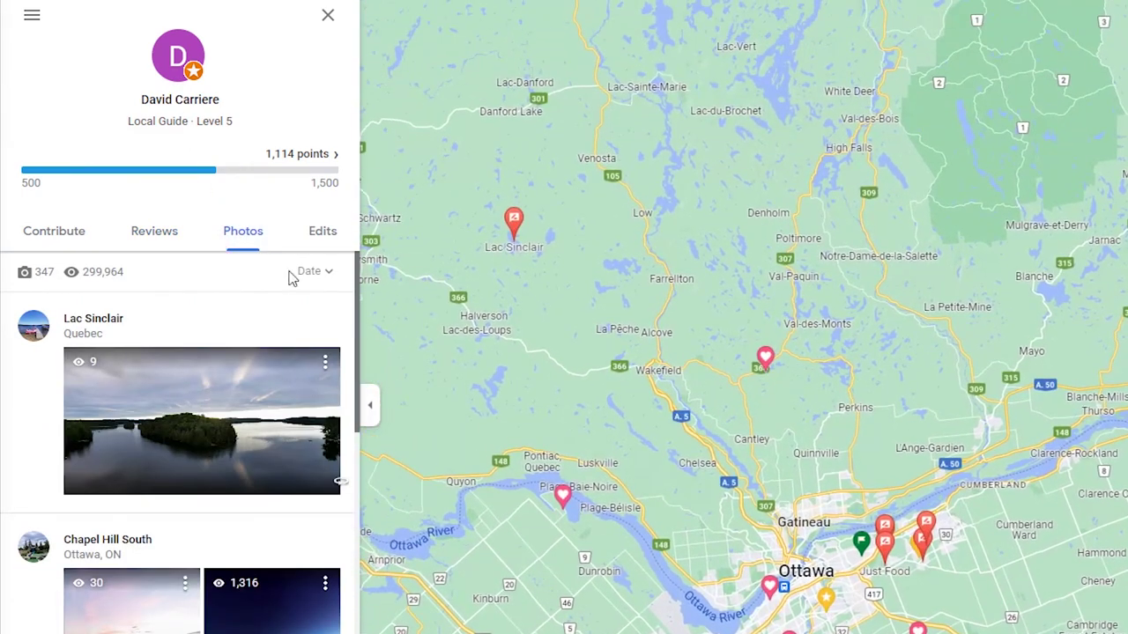
pyautogui.click(316, 274)
pyautogui.click(361, 273)
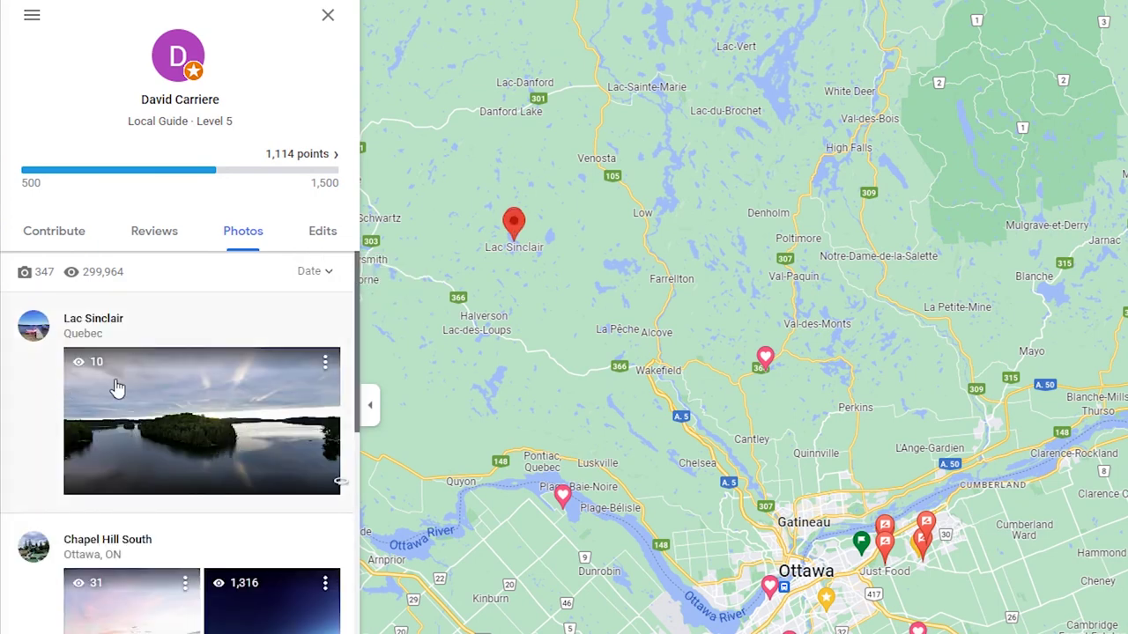
pyautogui.click(197, 431)
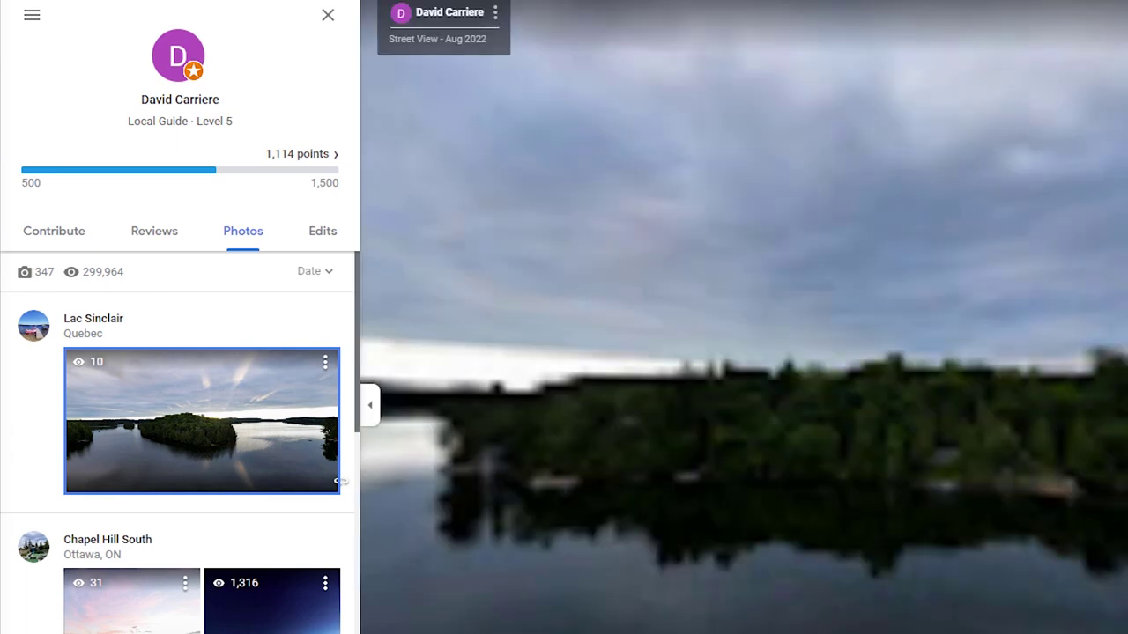
pyautogui.moveTo(1057, 496); pyautogui.dragTo(870, 497)
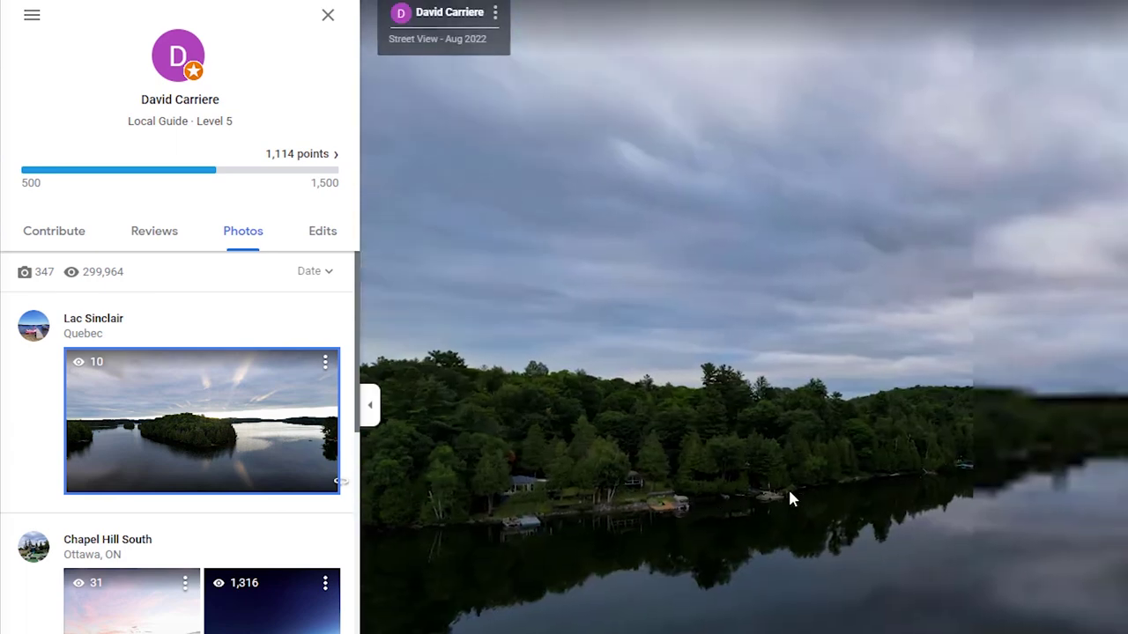
pyautogui.moveTo(1112, 502); pyautogui.dragTo(859, 513)
pyautogui.moveTo(1124, 562); pyautogui.dragTo(901, 481)
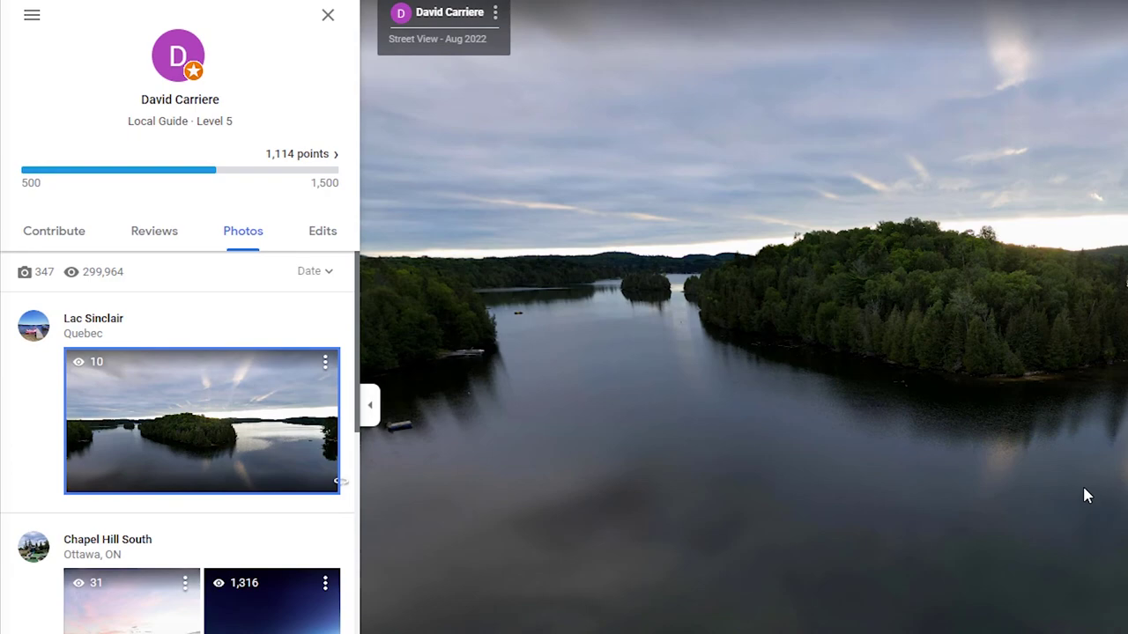